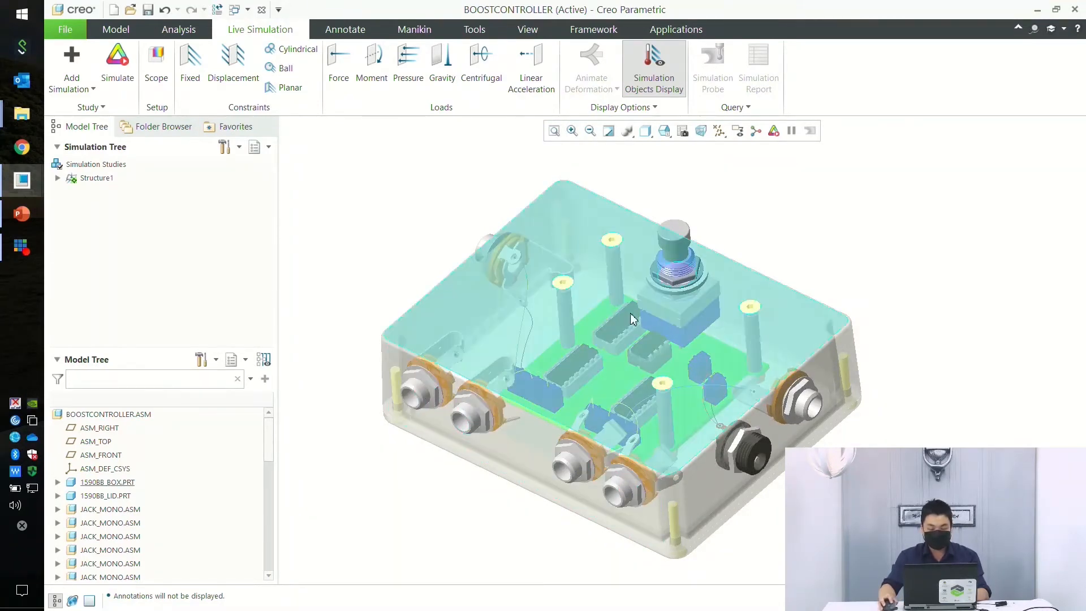
# - Open the enclosure box part 1590BB_BOX from the assembly in its own window
pyautogui.moveTo(891, 322)
pyautogui.mouseDown(button='middle')
pyautogui.moveTo(897, 295)
pyautogui.moveTo(897, 314)
pyautogui.mouseUp(button='middle')
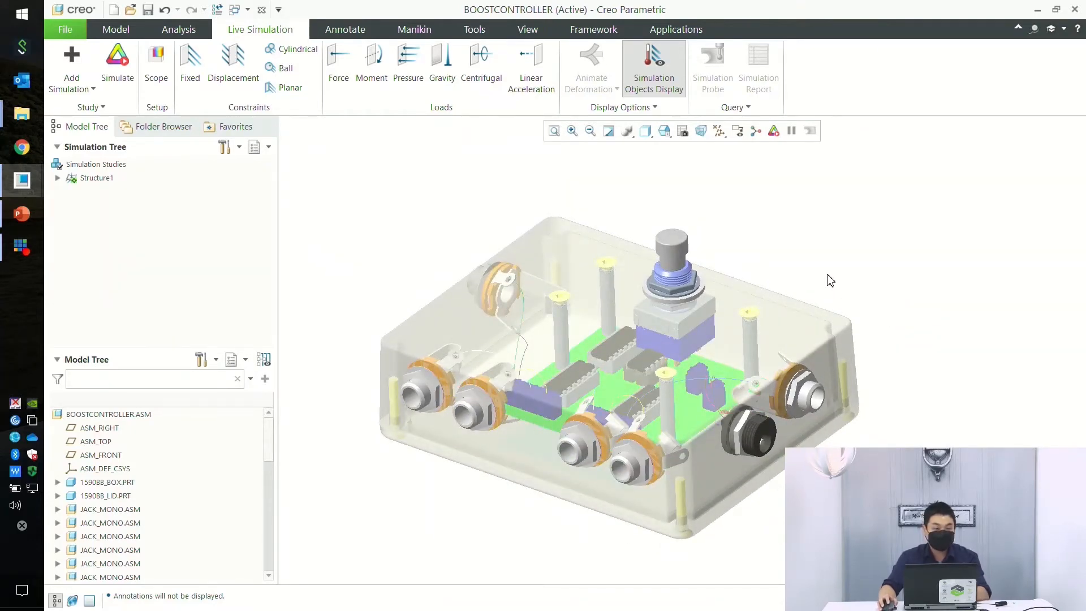
pyautogui.moveTo(797, 258); pyautogui.dragTo(718, 295, button='middle')
pyautogui.click(718, 295)
pyautogui.moveTo(832, 312); pyautogui.dragTo(785, 265, button='middle')
pyautogui.click(744, 275)
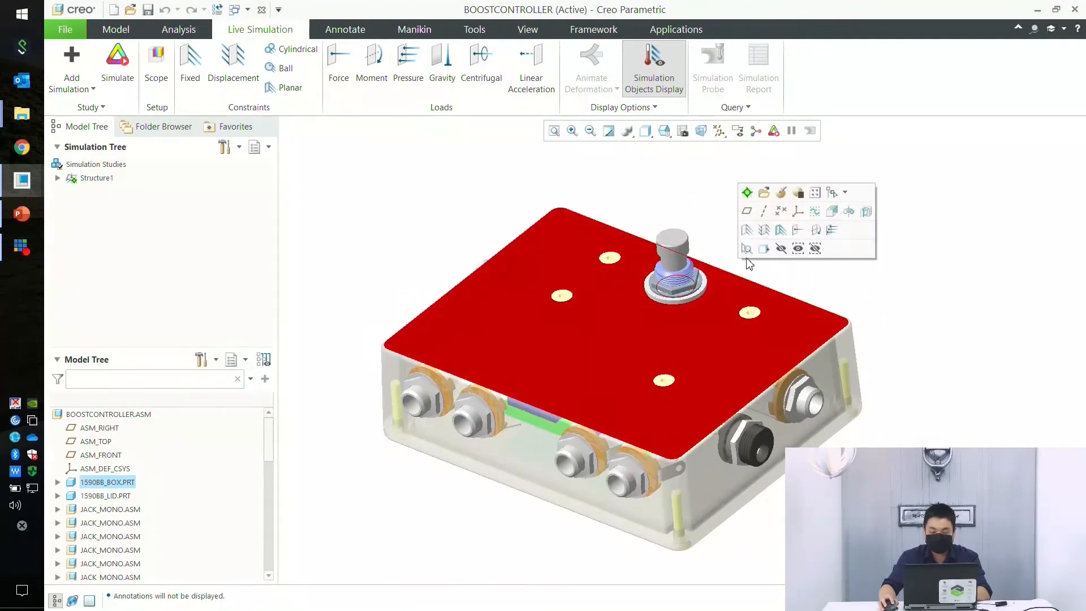
pyautogui.click(763, 196)
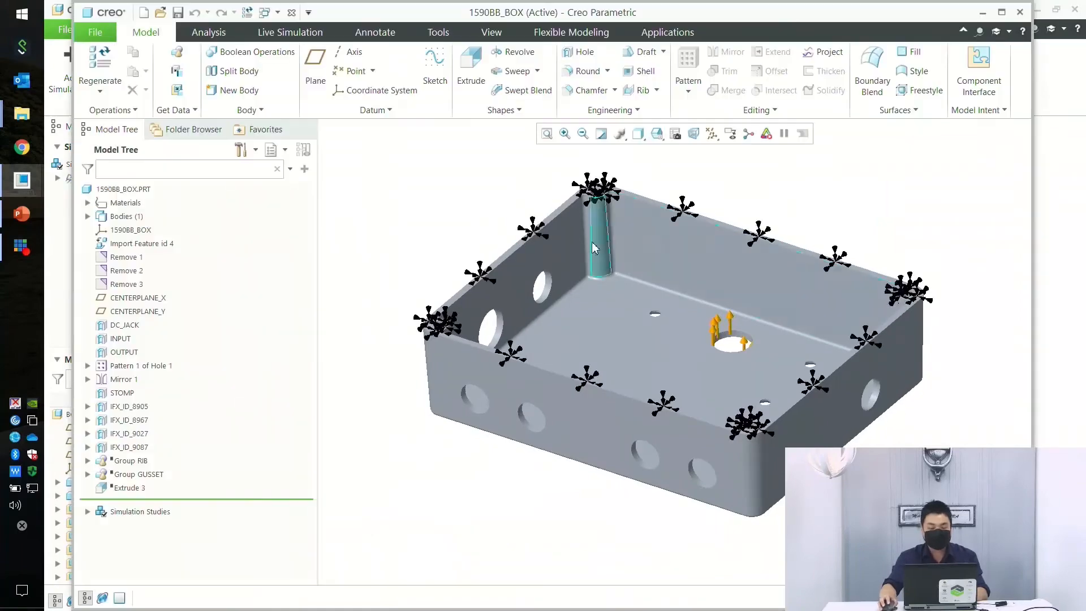
# - Review the definition of the Force1 load on the large hole in simulation study Structure3, leaving it unedited
pyautogui.keyDown('shift'); pyautogui.moveTo(595, 249); pyautogui.dragTo(570, 286, button='middle'); pyautogui.keyUp('shift')
pyautogui.moveTo(600, 328); pyautogui.dragTo(614, 416, button='middle')
pyautogui.scroll(-4, 614, 415)
pyautogui.keyDown('shift'); pyautogui.moveTo(686, 409); pyautogui.dragTo(653, 368, button='middle'); pyautogui.keyUp('shift')
pyautogui.scroll(2, 639, 342)
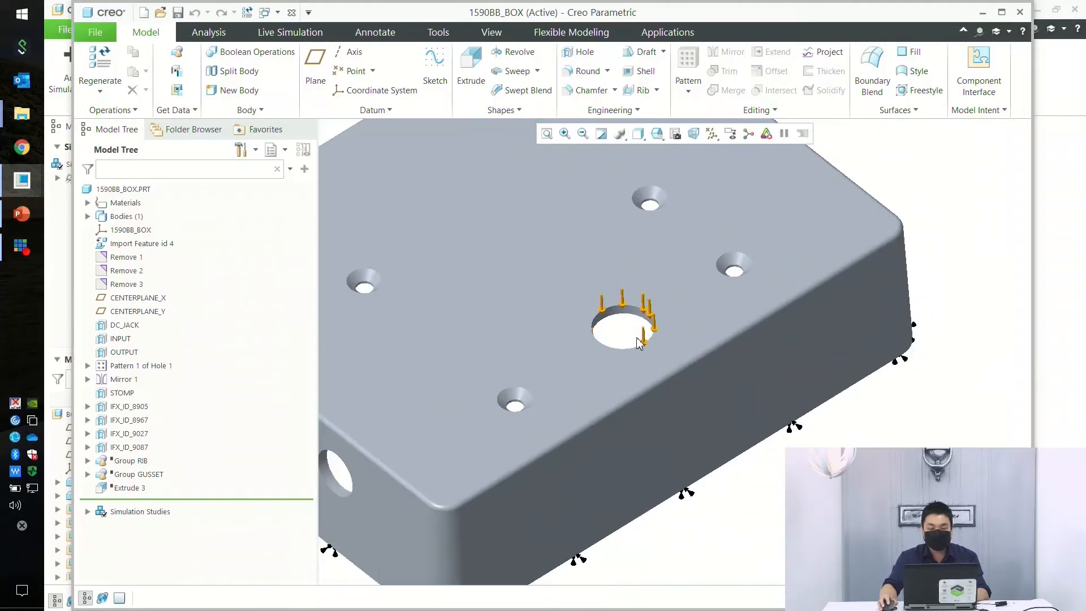
pyautogui.keyDown('shift'); pyautogui.moveTo(637, 336); pyautogui.dragTo(662, 359, button='middle'); pyautogui.keyUp('shift')
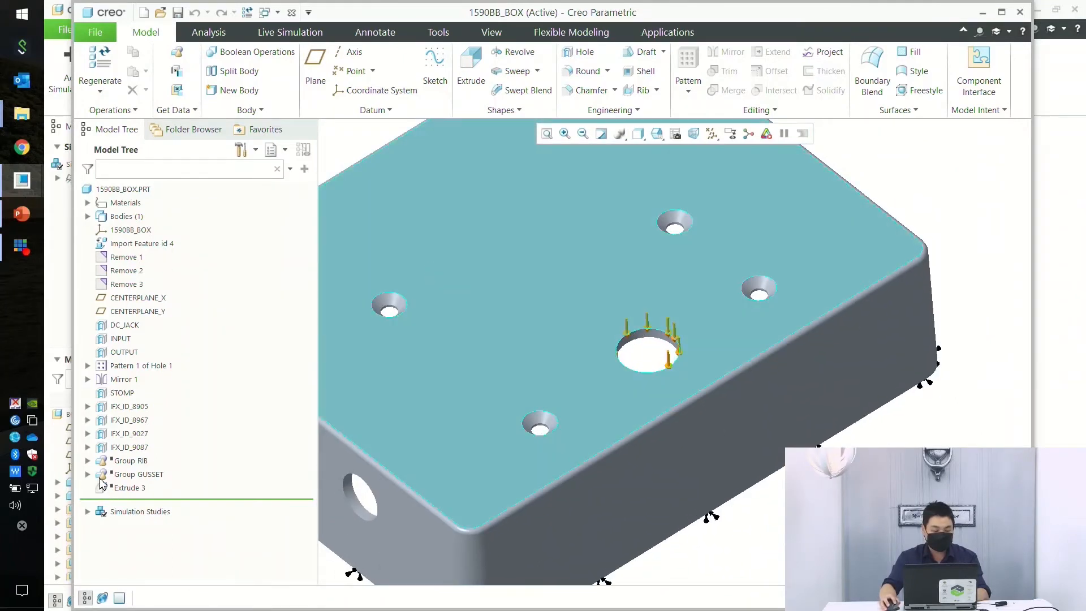
pyautogui.click(290, 32)
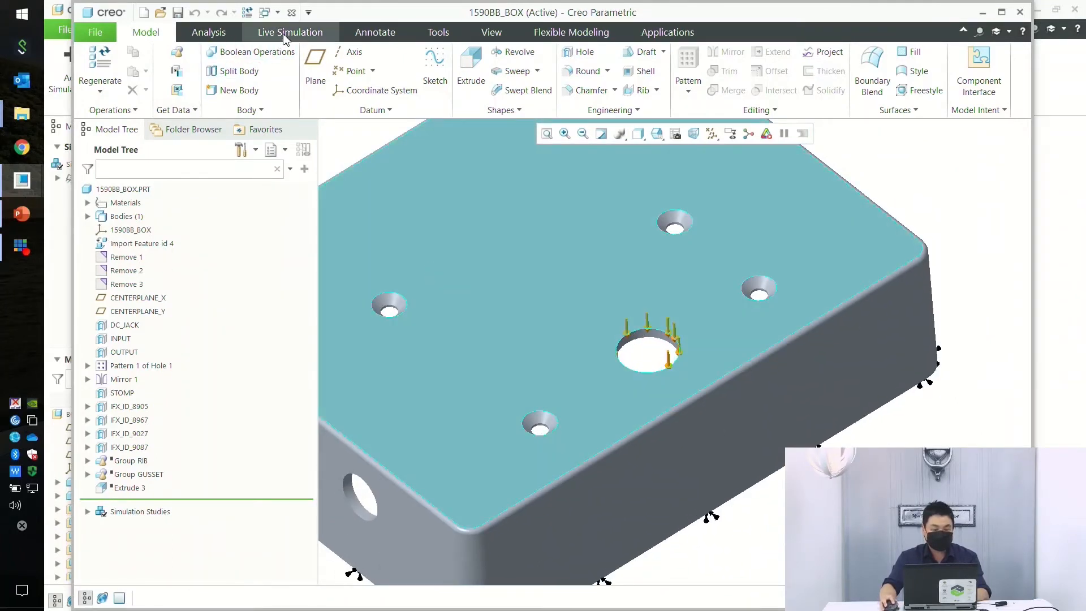
pyautogui.click(88, 207)
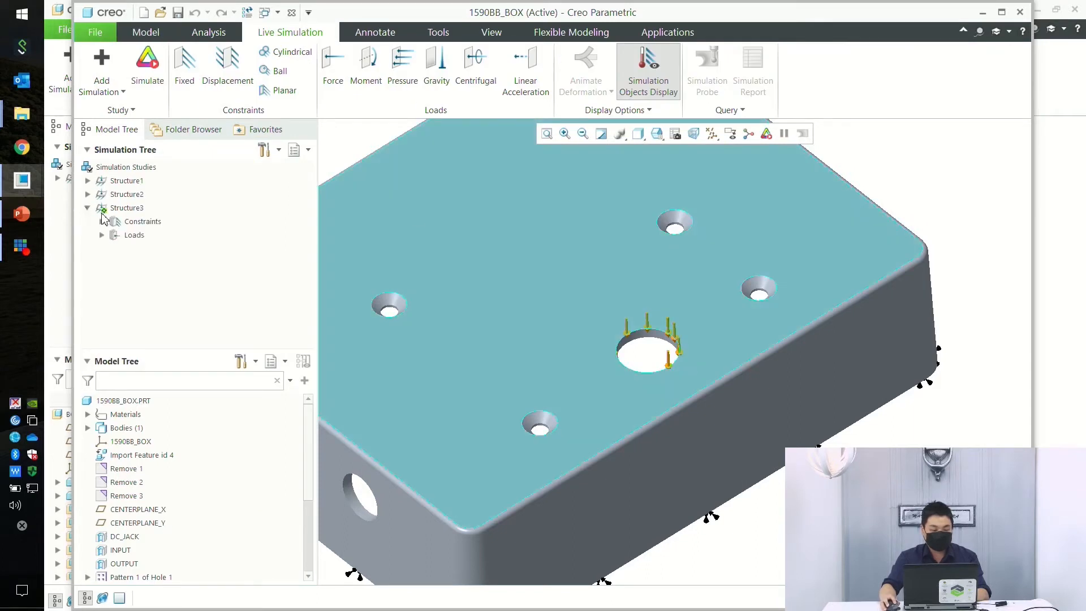
pyautogui.click(149, 251)
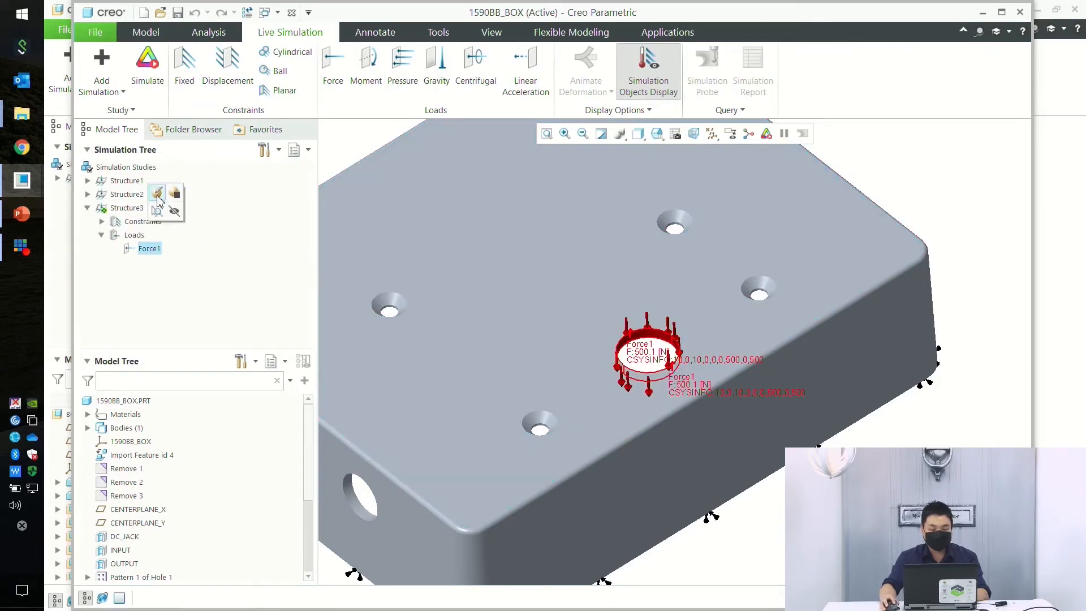
pyautogui.click(157, 194)
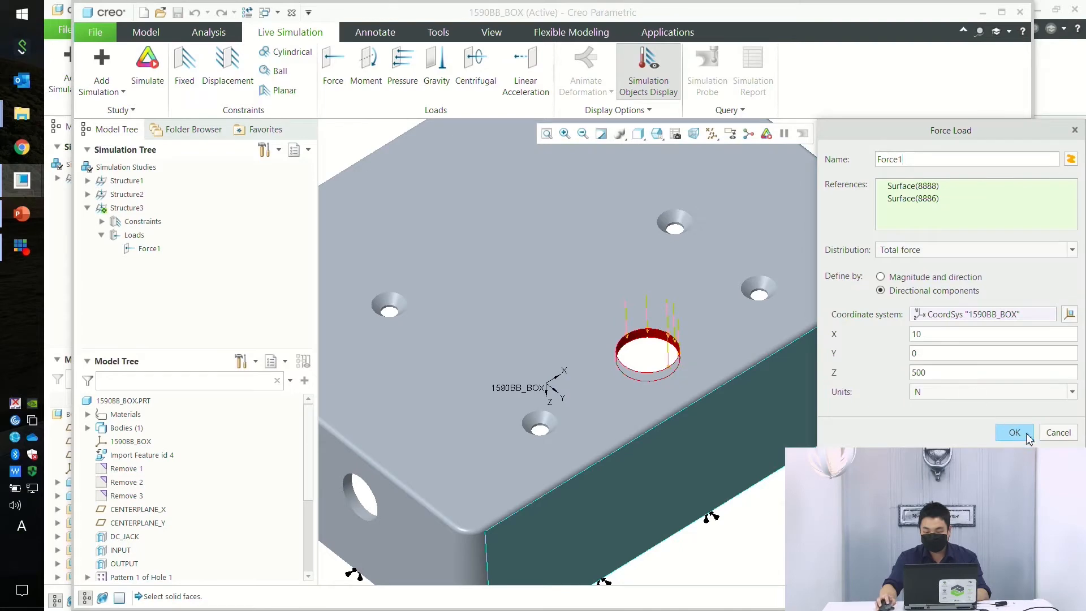
pyautogui.click(1050, 434)
# - Set AL2014 as the box's master material in place of the currently assigned one
pyautogui.scroll(3, 803, 406)
pyautogui.keyDown('shift'); pyautogui.moveTo(744, 461); pyautogui.dragTo(731, 410, button='middle'); pyautogui.keyUp('shift')
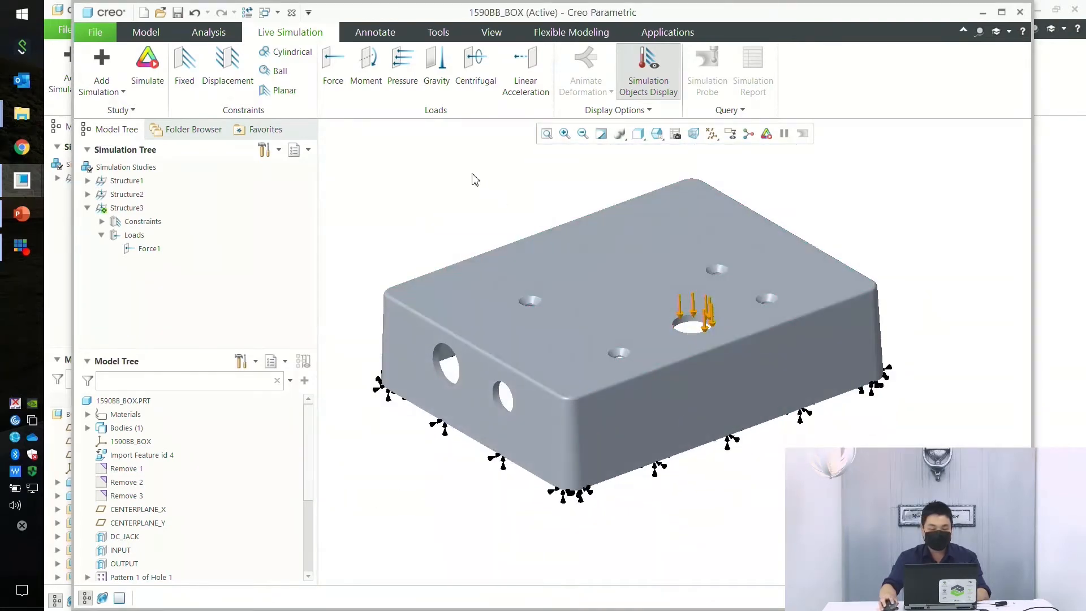
pyautogui.click(88, 415)
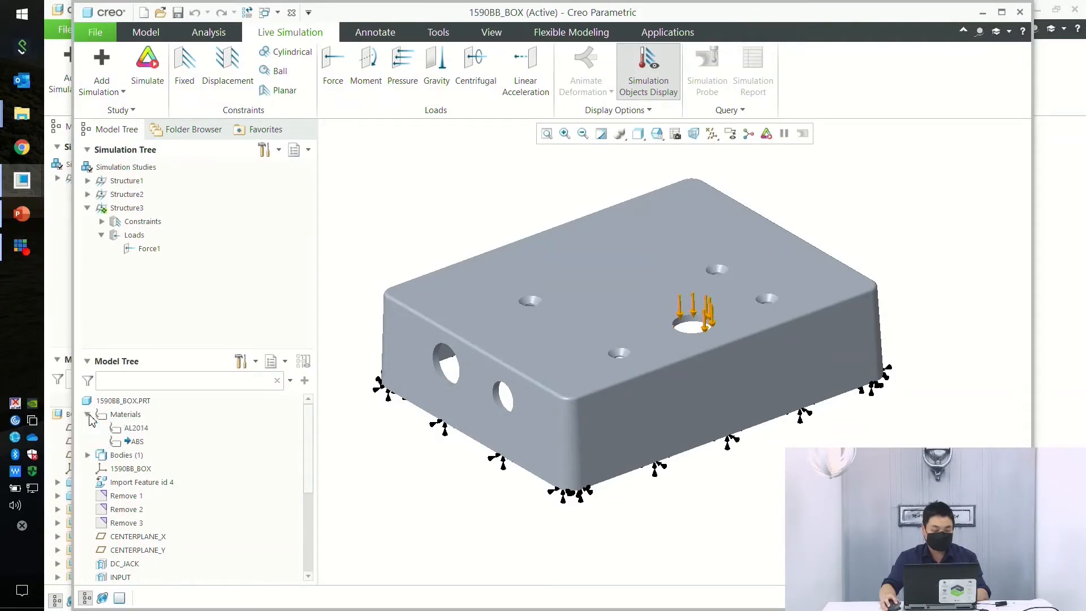
pyautogui.rightClick(140, 429)
pyautogui.click(170, 432)
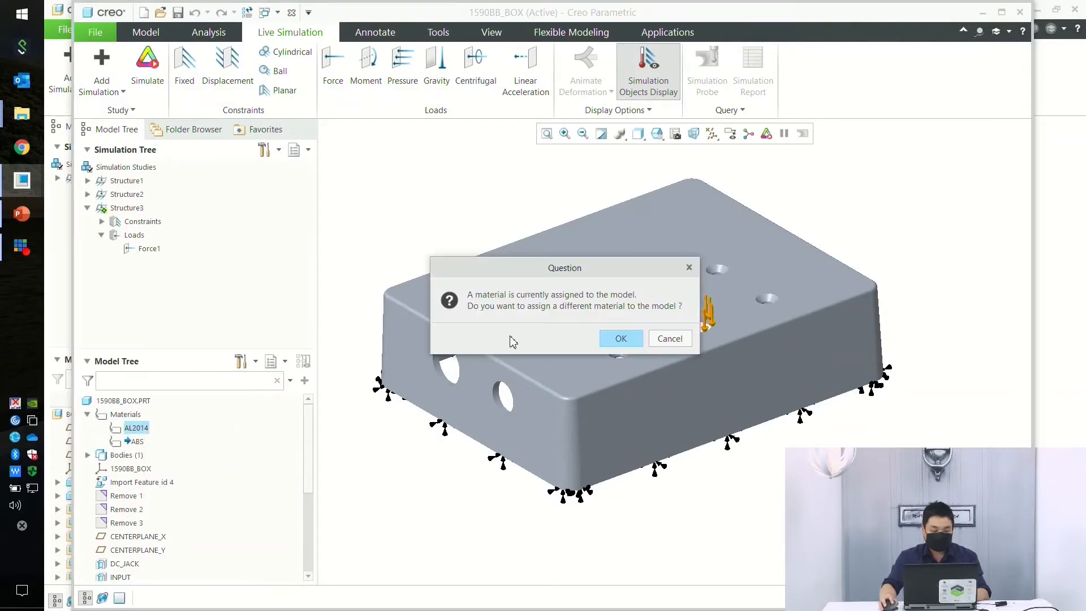
pyautogui.click(621, 338)
# - Run the live simulation and inspect the Von Mises stress around the loaded hole outside and inside the box
pyautogui.moveTo(504, 219); pyautogui.dragTo(814, 393, button='middle')
pyautogui.moveTo(623, 437); pyautogui.dragTo(708, 368, button='middle')
pyautogui.click(147, 65)
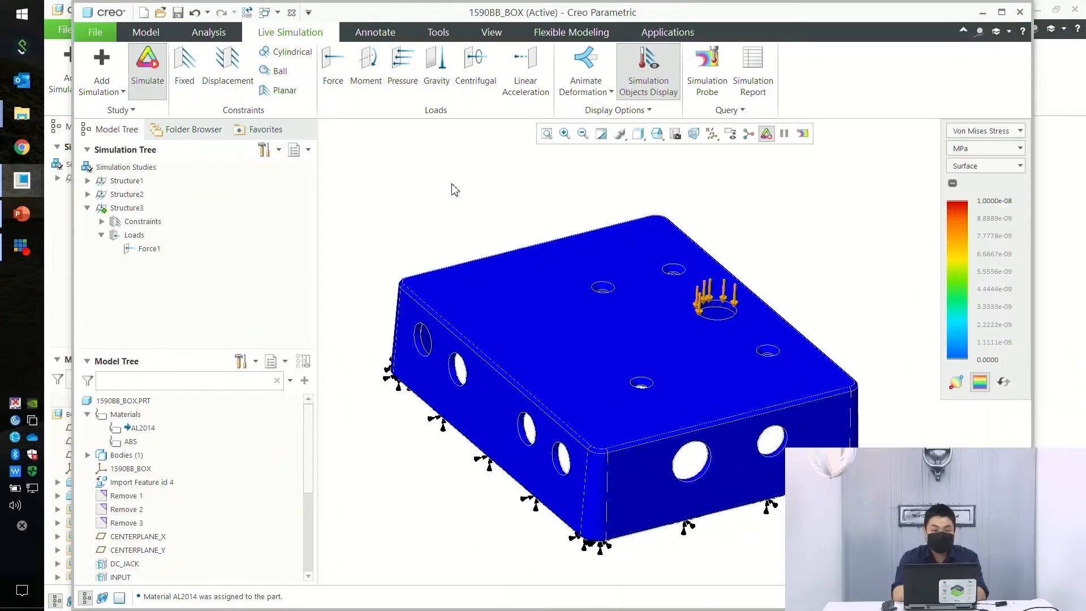
pyautogui.scroll(4, 680, 316)
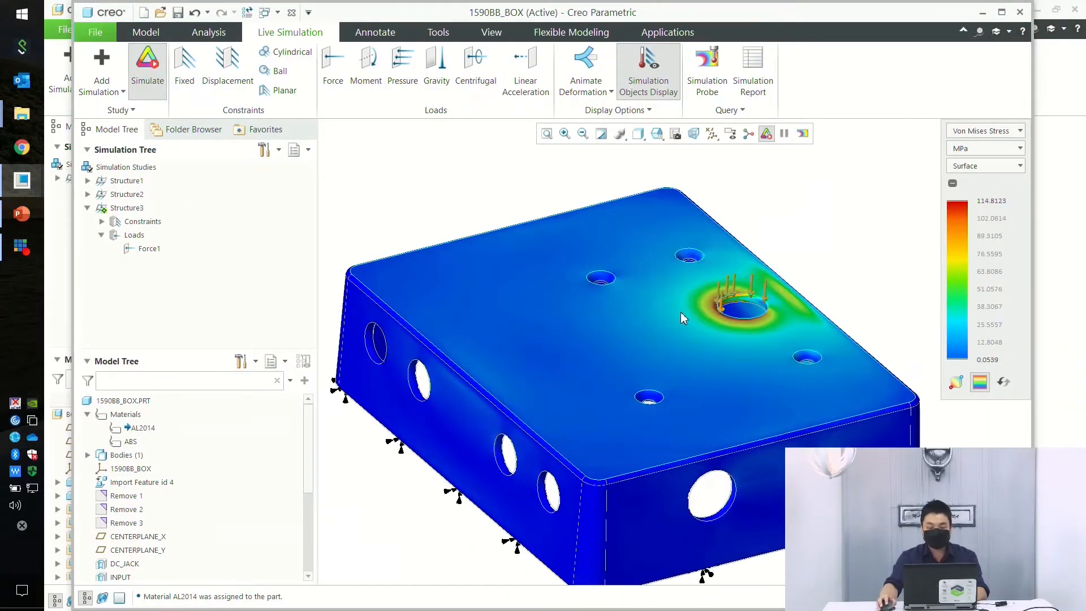
pyautogui.moveTo(681, 327); pyautogui.dragTo(718, 373, button='middle')
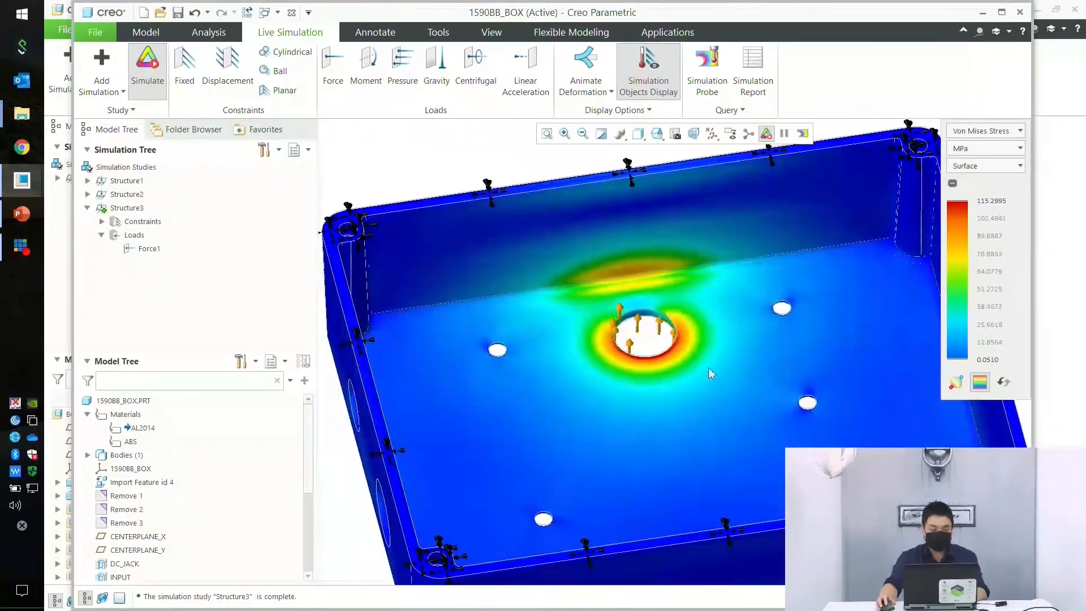
# - Set ABS as the box's master material
pyautogui.rightClick(132, 445)
pyautogui.click(155, 447)
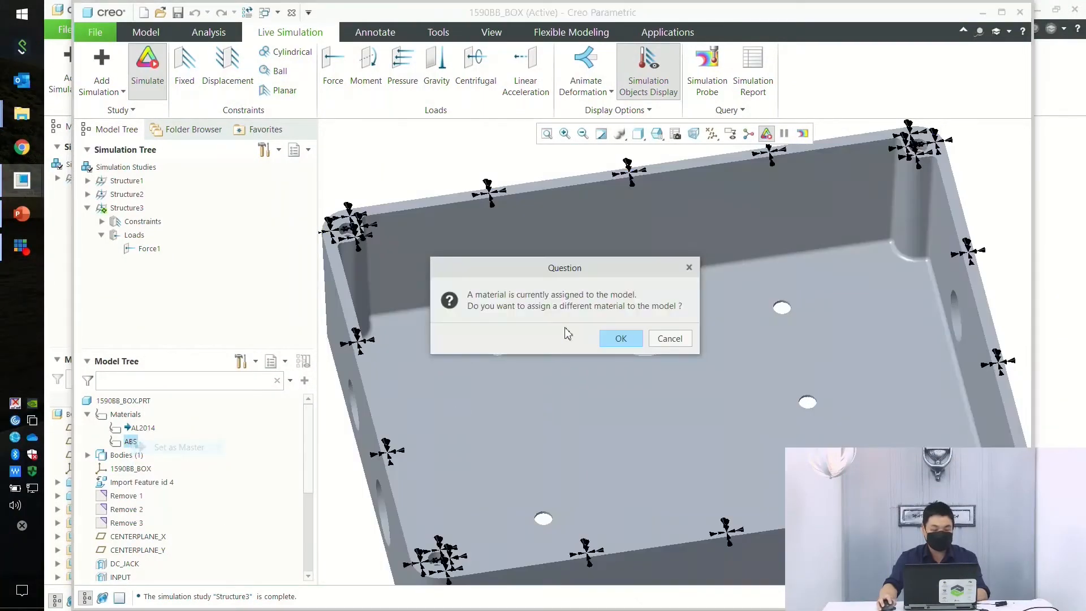
pyautogui.click(620, 339)
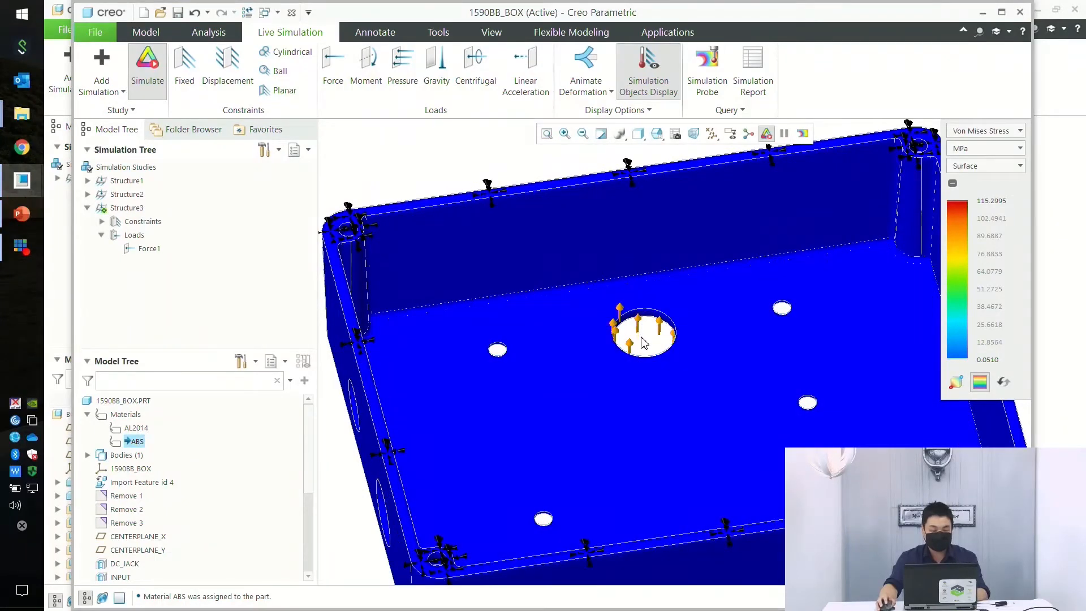
# - Inspect the stress around the loaded hole with ABS and animate the deformation of the box
pyautogui.keyDown('shift'); pyautogui.moveTo(645, 339); pyautogui.dragTo(626, 345, button='middle'); pyautogui.keyUp('shift')
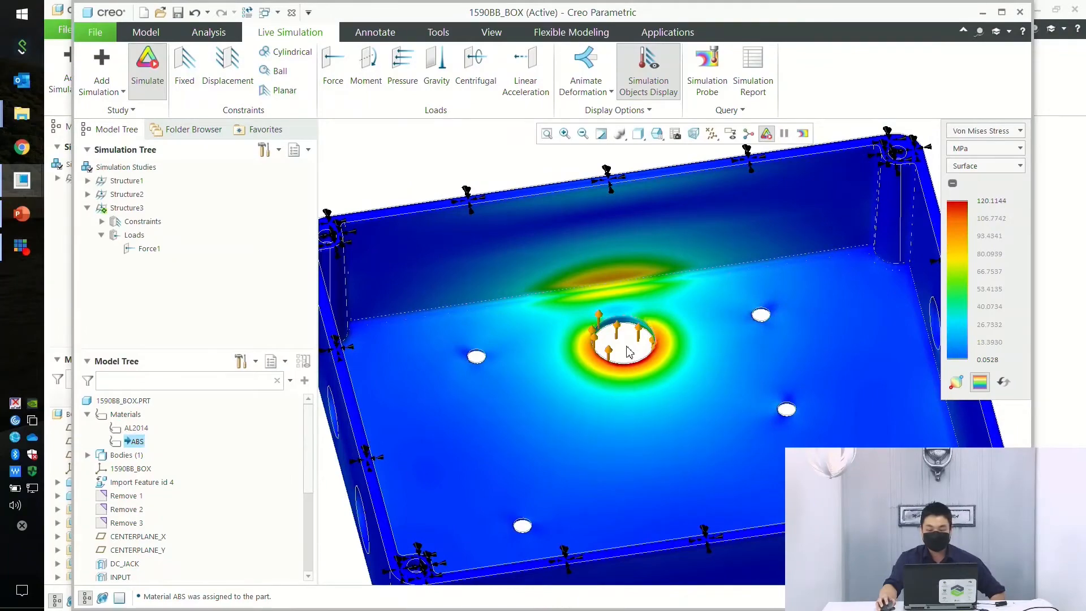
pyautogui.moveTo(629, 356)
pyautogui.mouseDown(button='middle')
pyautogui.moveTo(622, 348)
pyautogui.moveTo(636, 351)
pyautogui.moveTo(626, 419)
pyautogui.moveTo(626, 340)
pyautogui.mouseUp(button='middle')
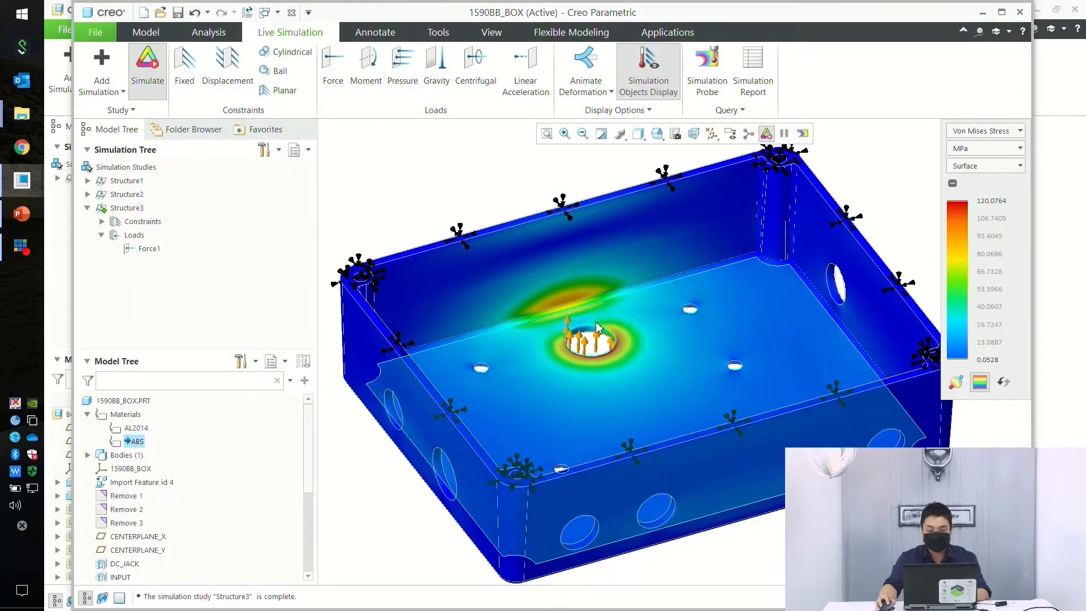
pyautogui.keyDown('shift'); pyautogui.moveTo(592, 347); pyautogui.dragTo(600, 374, button='middle'); pyautogui.keyUp('shift')
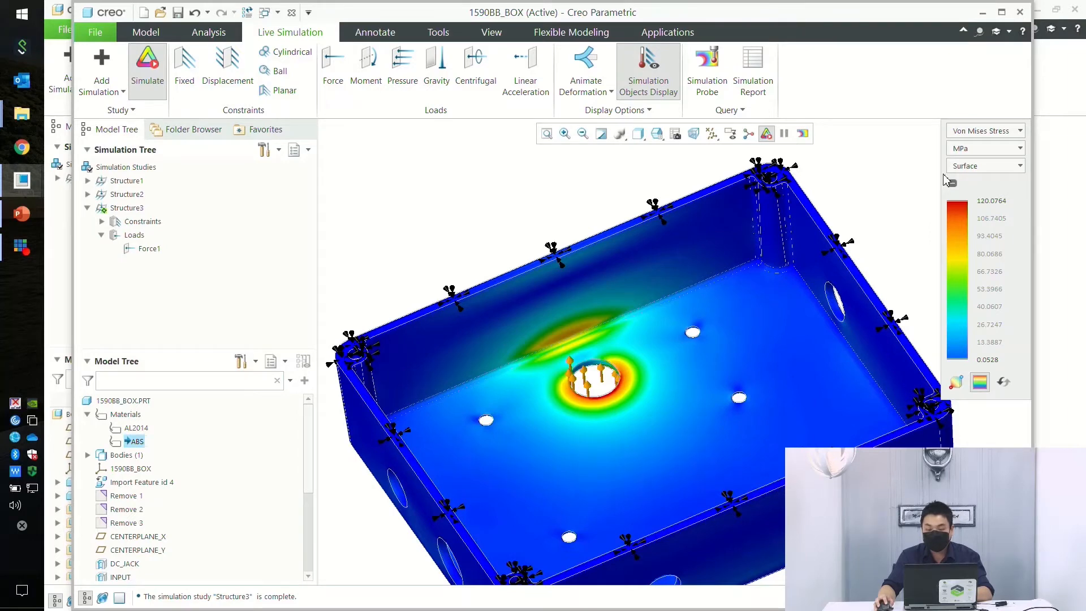
pyautogui.moveTo(643, 374)
pyautogui.mouseDown(button='middle')
pyautogui.moveTo(635, 419)
pyautogui.moveTo(642, 389)
pyautogui.mouseUp(button='middle')
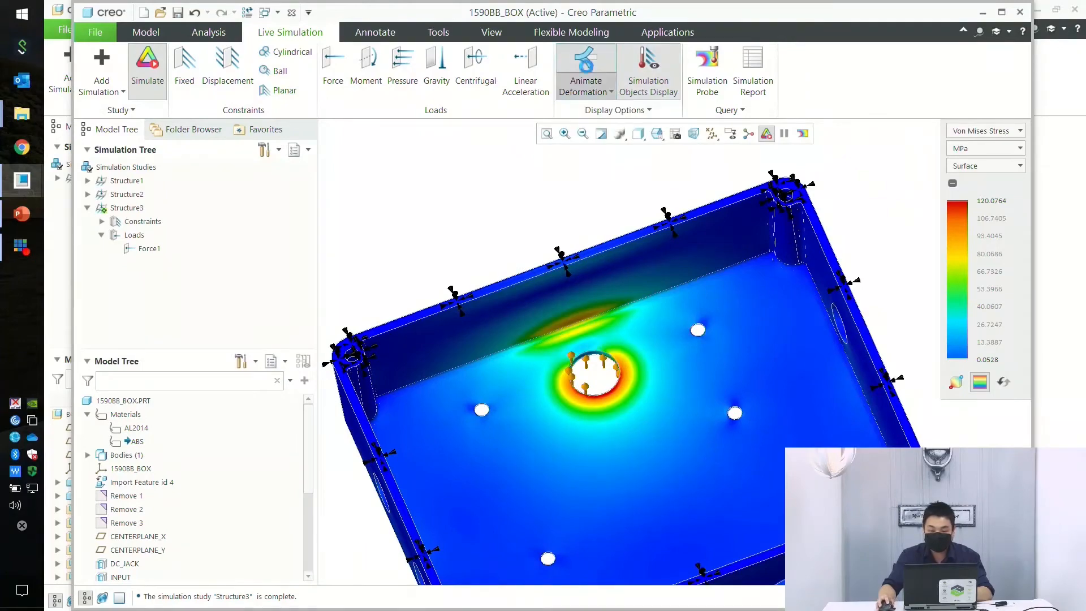
pyautogui.click(586, 68)
pyautogui.moveTo(639, 353)
pyautogui.mouseDown(button='middle')
pyautogui.moveTo(623, 389)
pyautogui.moveTo(618, 340)
pyautogui.moveTo(634, 313)
pyautogui.moveTo(684, 305)
pyautogui.moveTo(723, 388)
pyautogui.moveTo(730, 359)
pyautogui.moveTo(572, 343)
pyautogui.mouseUp(button='middle')
pyautogui.moveTo(620, 374)
pyautogui.keyDown('ctrl'); pyautogui.mouseDown(button='middle')
pyautogui.moveTo(591, 342)
pyautogui.moveTo(625, 315)
pyautogui.moveTo(676, 367)
pyautogui.moveTo(662, 294)
pyautogui.moveTo(666, 232)
pyautogui.moveTo(683, 338)
pyautogui.mouseUp(button='middle'); pyautogui.keyUp('ctrl')
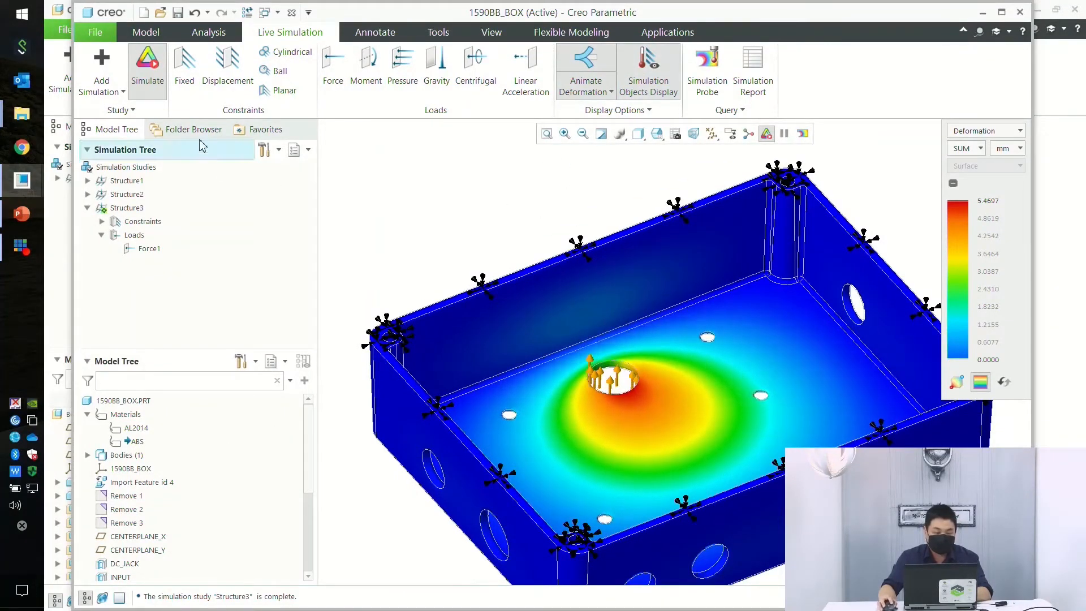
# - Stop the live simulation and resume Group RIB to preview the two ribs beside the large hole
pyautogui.click(162, 75)
pyautogui.scroll(-4, 187, 509)
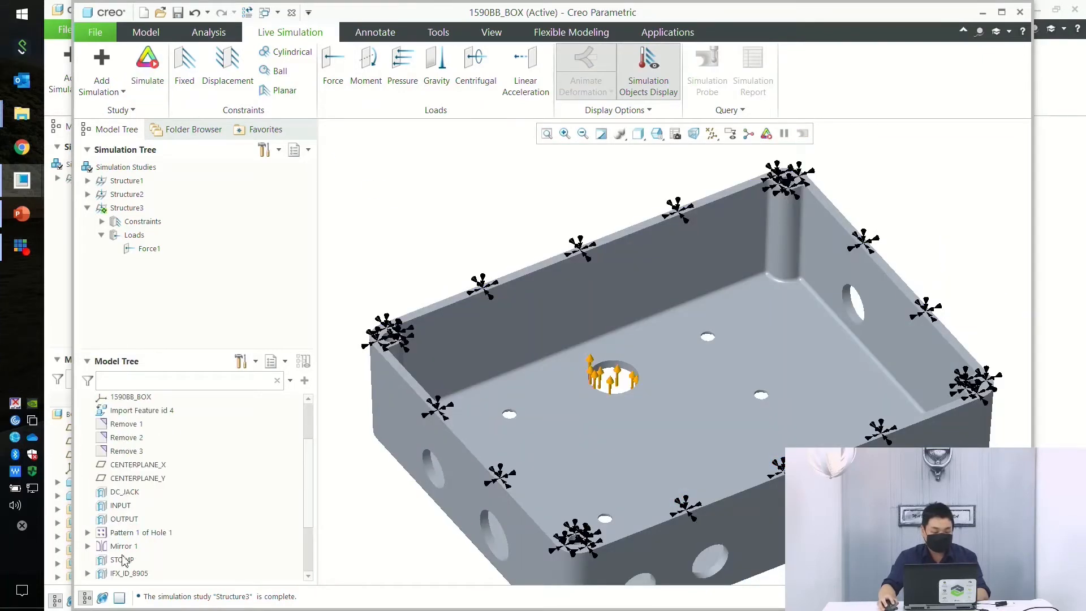
pyautogui.click(129, 537)
pyautogui.click(148, 478)
pyautogui.click(413, 221)
pyautogui.moveTo(576, 308)
pyautogui.mouseDown(button='middle')
pyautogui.moveTo(572, 341)
pyautogui.moveTo(566, 319)
pyautogui.mouseUp(button='middle')
# - Suppress Group RIB
pyautogui.click(139, 537)
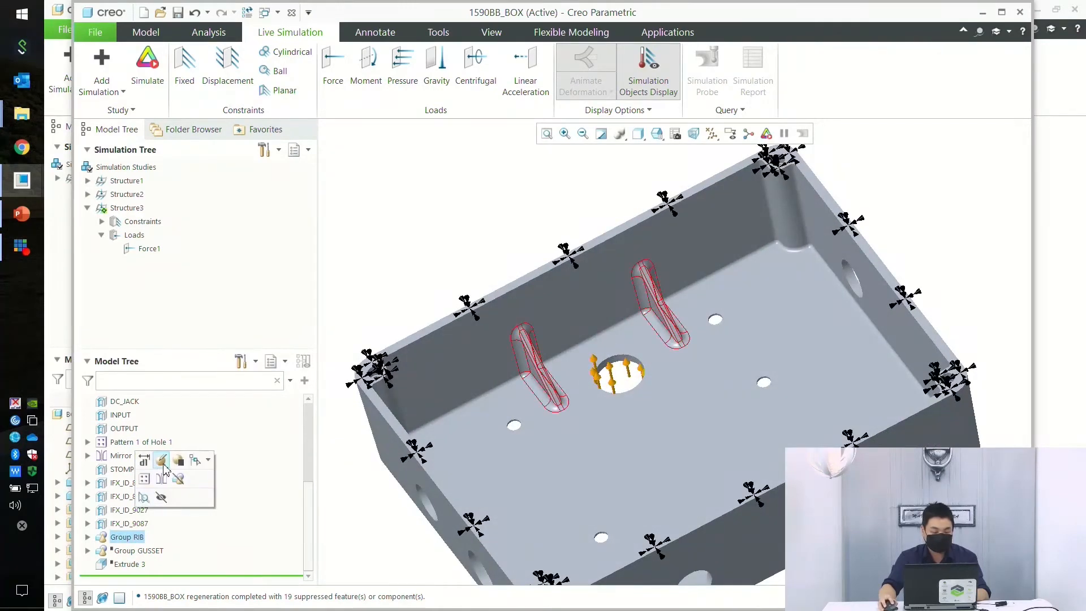
pyautogui.click(176, 480)
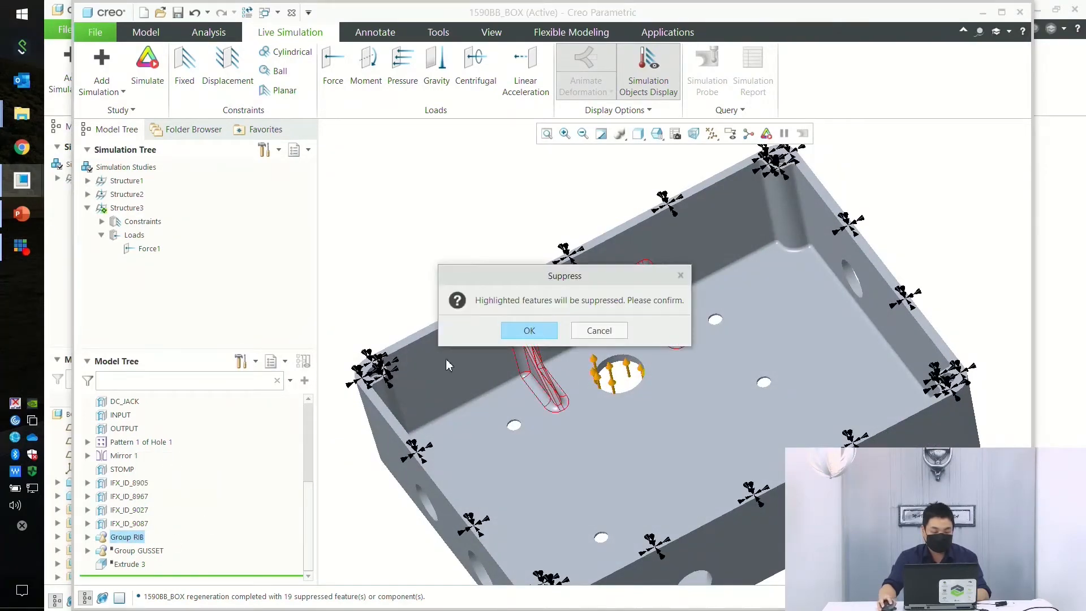
pyautogui.click(516, 337)
# - Resume Group GUSSET and view the gusseted posts on the box floor
pyautogui.click(147, 552)
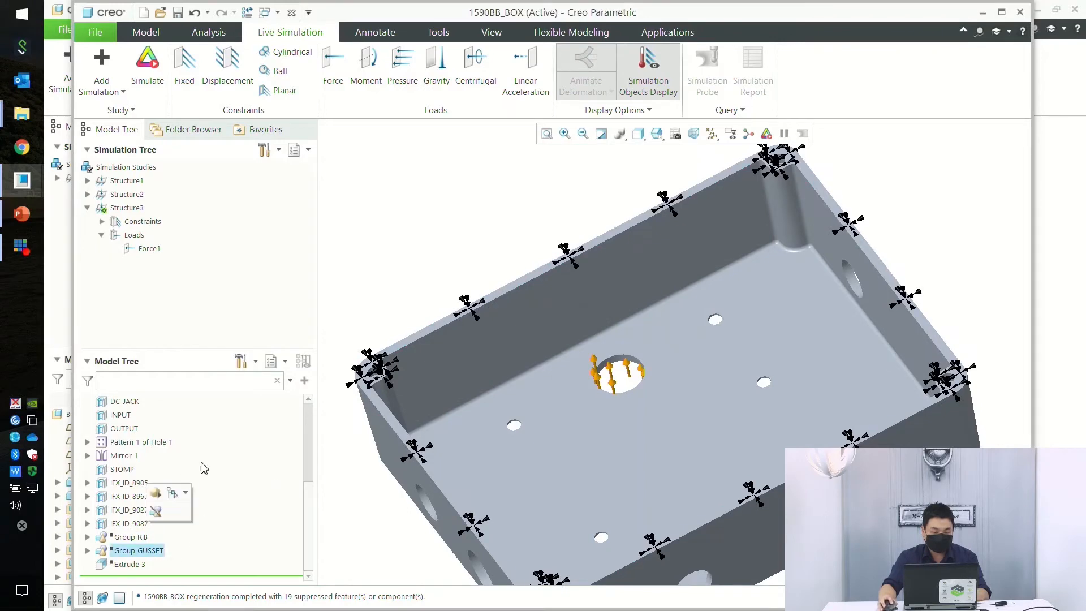
pyautogui.click(168, 493)
pyautogui.keyDown('shift'); pyautogui.moveTo(631, 427); pyautogui.dragTo(636, 472, button='middle'); pyautogui.keyUp('shift')
pyautogui.moveTo(636, 472); pyautogui.dragTo(666, 388, button='middle')
pyautogui.click(505, 234)
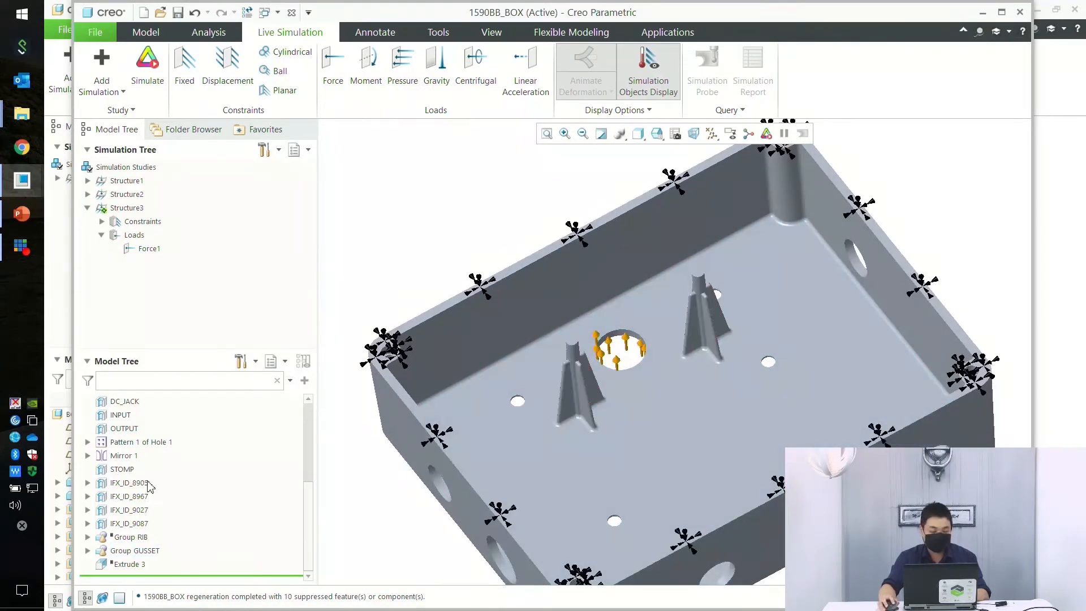
# - Suppress Group GUSSET
pyautogui.click(134, 552)
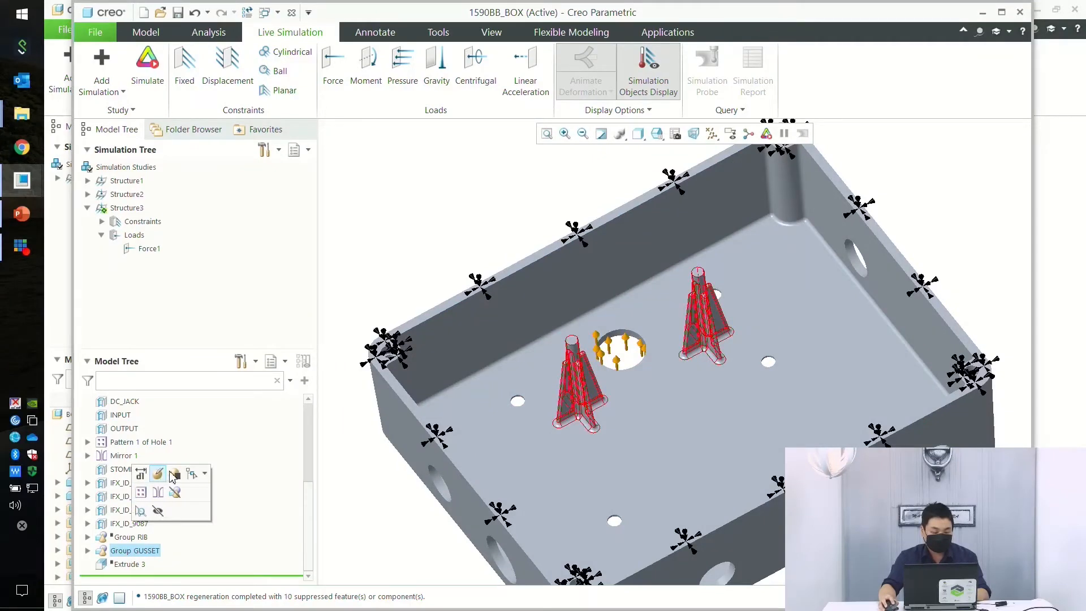
pyautogui.click(174, 474)
pyautogui.click(526, 331)
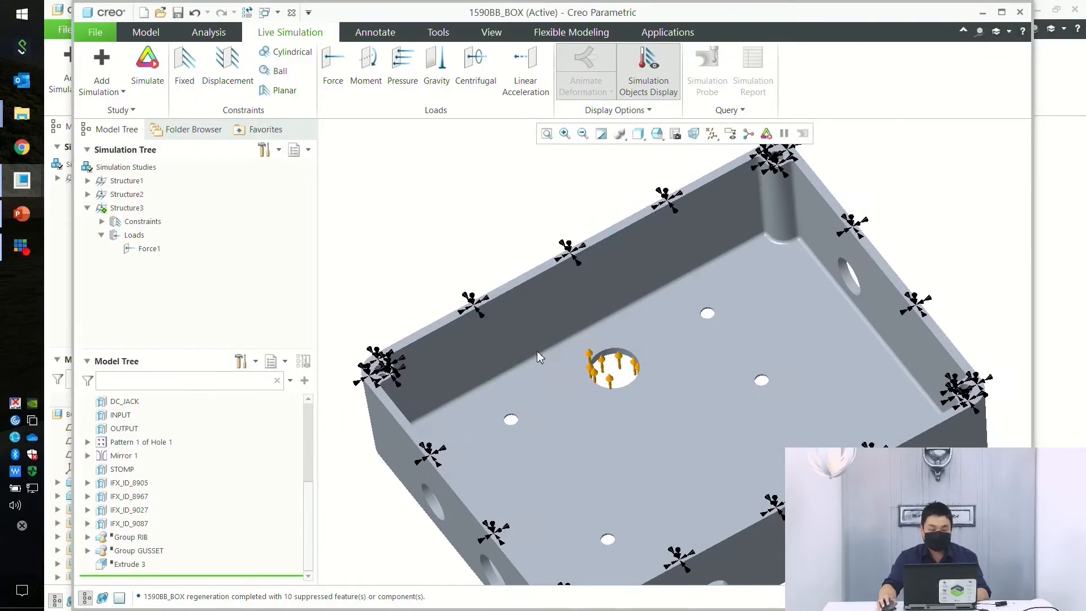
# - Restart the live simulation on the plain box and resume Group RIB while it runs
pyautogui.click(146, 75)
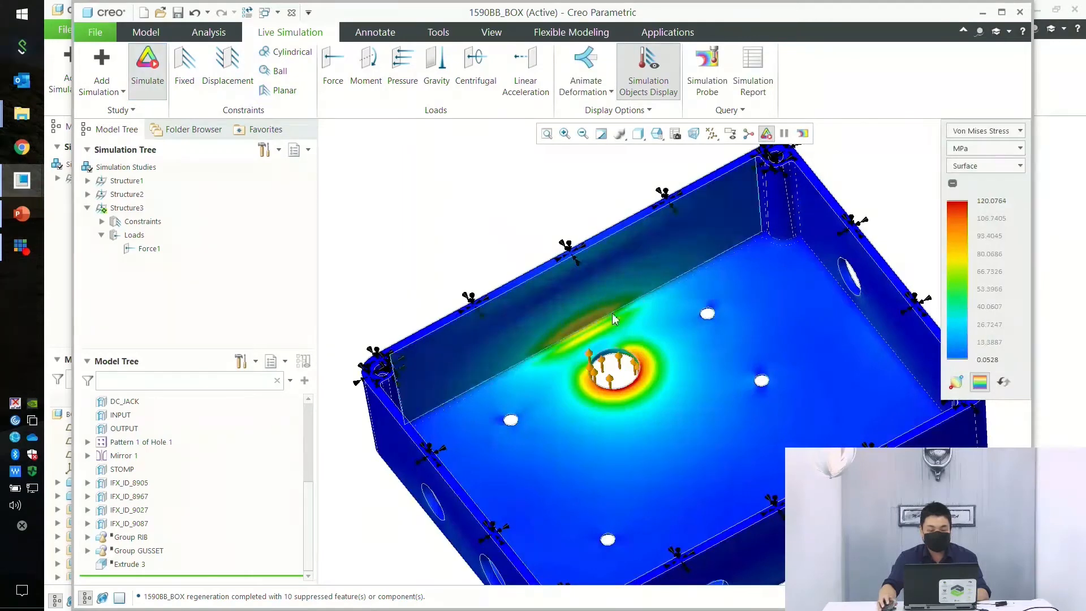
pyautogui.click(141, 538)
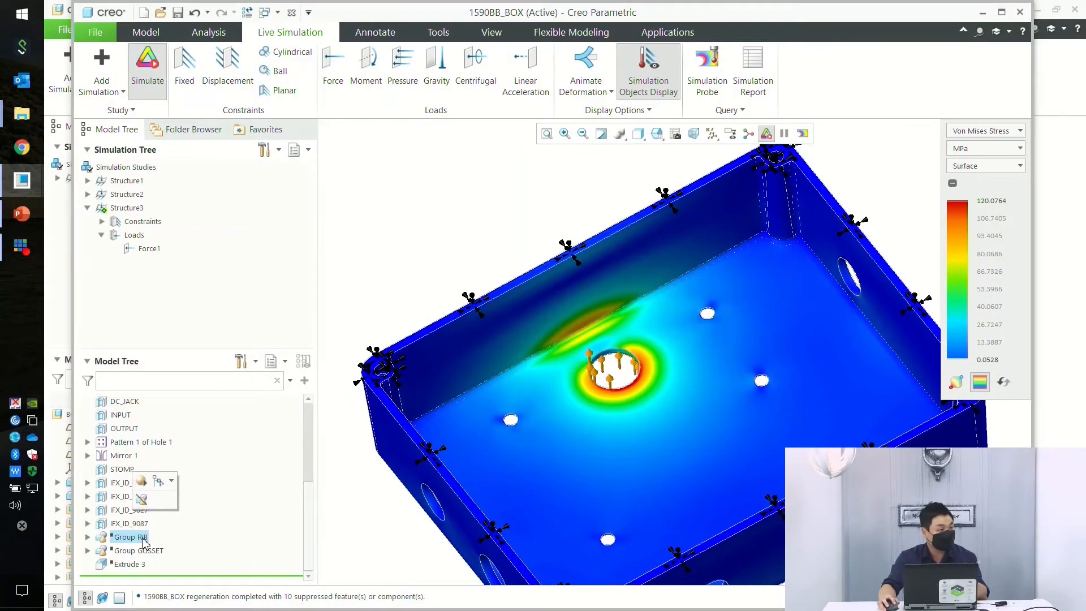
pyautogui.click(154, 484)
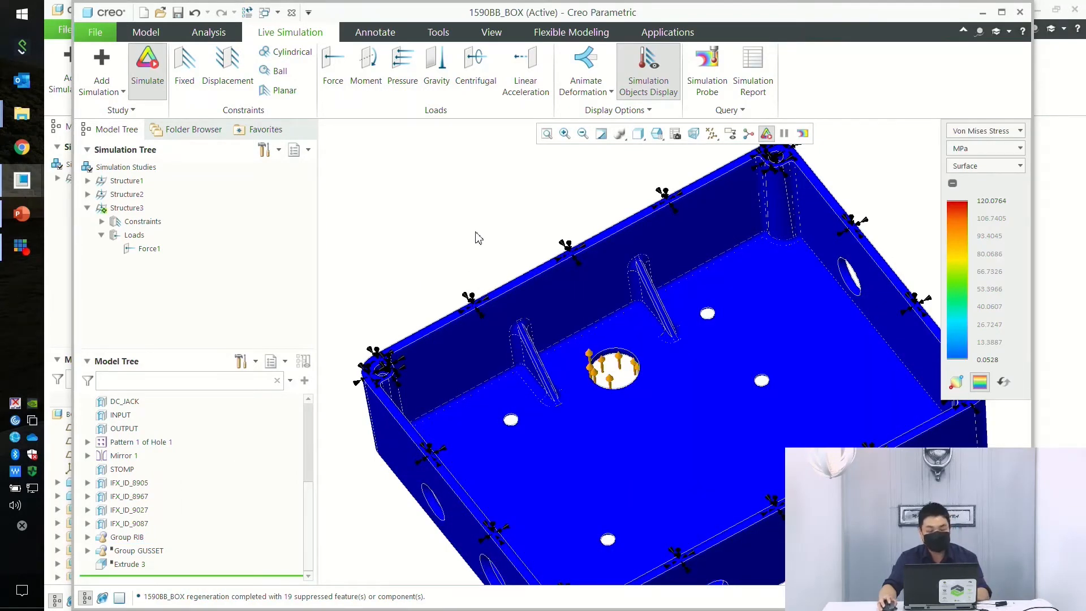
# - Redefine the rib's datum plane DTM1 with an offset of about 23.10 from CENTERPLANE_X to space the ribs farther apart
pyautogui.moveTo(674, 403); pyautogui.dragTo(764, 388, button='middle')
pyautogui.scroll(-6, 687, 339)
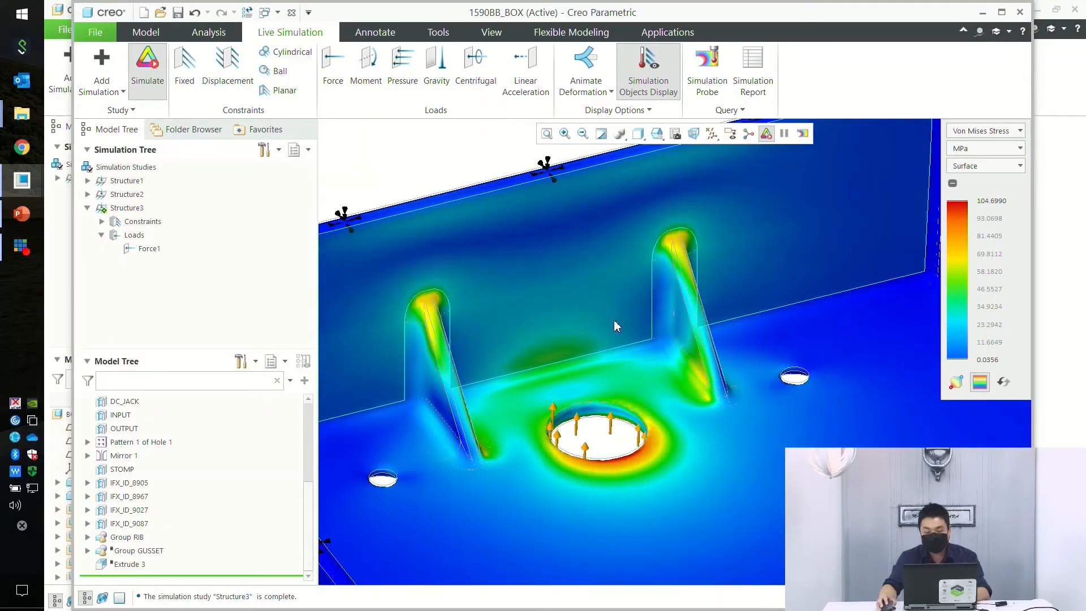
pyautogui.moveTo(653, 395)
pyautogui.mouseDown(button='middle')
pyautogui.moveTo(650, 339)
pyautogui.moveTo(615, 377)
pyautogui.moveTo(647, 403)
pyautogui.mouseUp(button='middle')
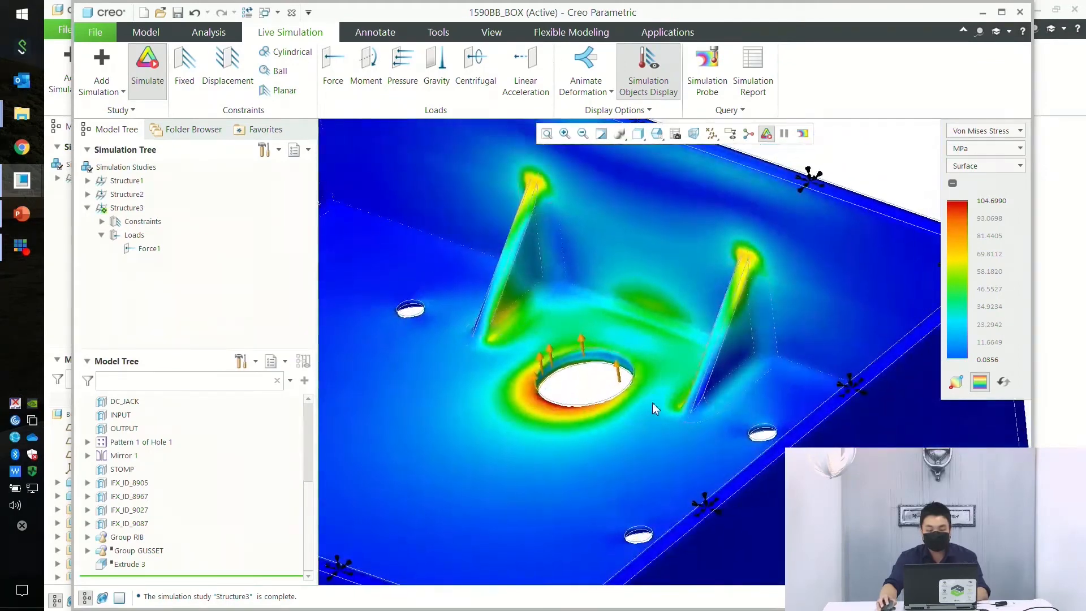
pyautogui.click(733, 350)
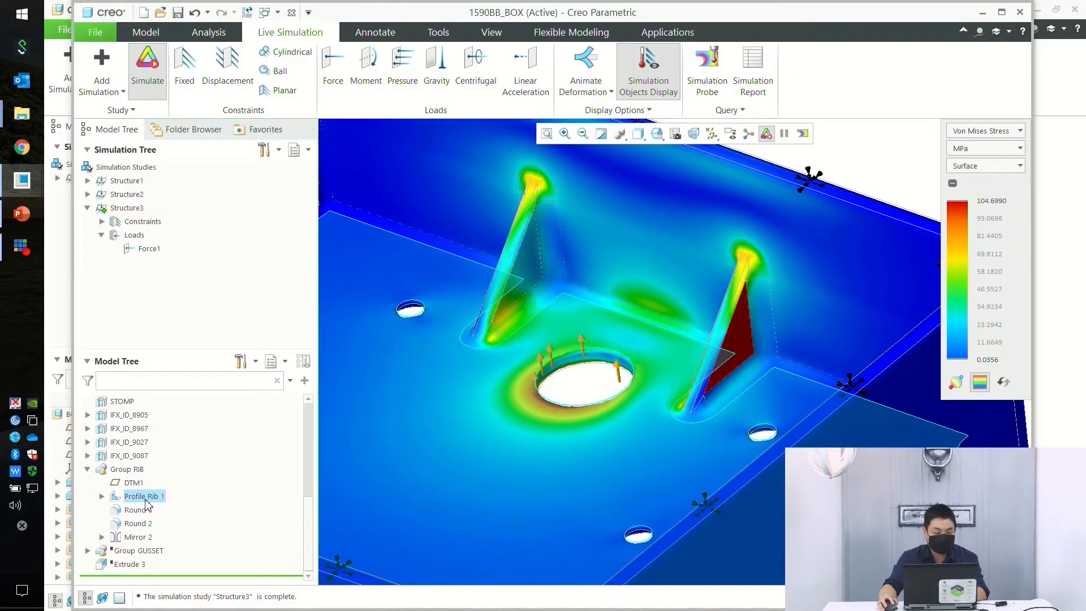
pyautogui.click(133, 482)
pyautogui.click(156, 422)
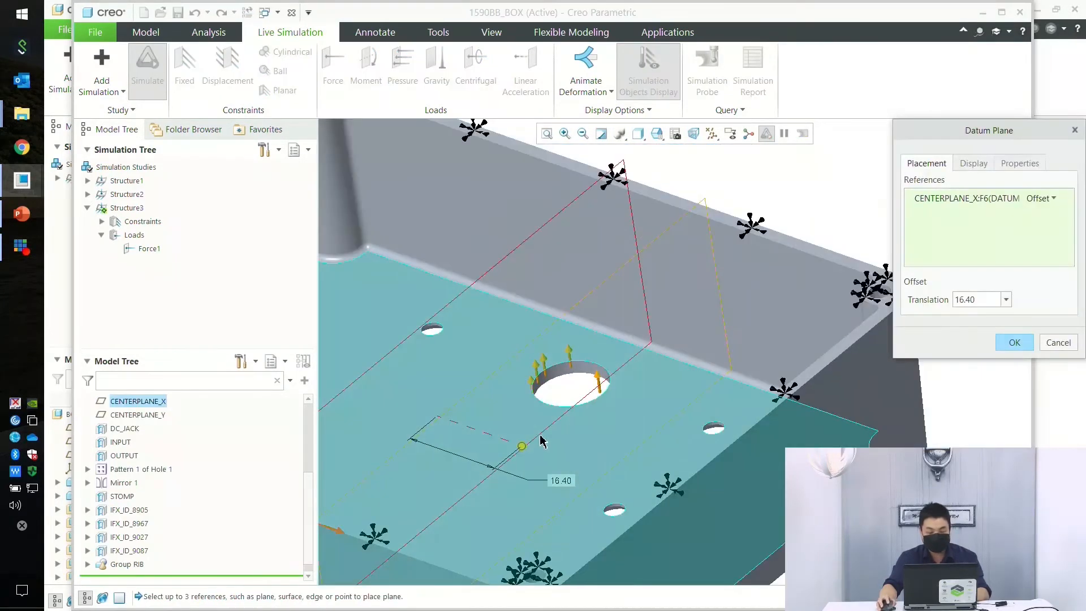
pyautogui.moveTo(521, 453); pyautogui.dragTo(548, 453)
pyautogui.middleClick(548, 453)
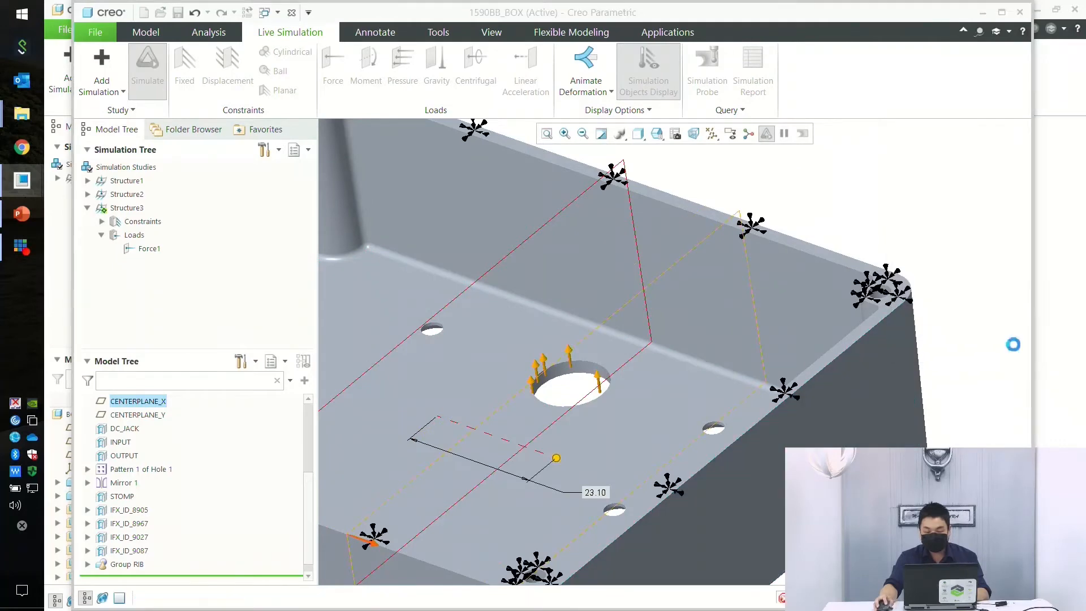
# - Start an Extrude on the box floor and sketch two concentric circles, one on the loaded hole's edge and a larger one around it
pyautogui.moveTo(769, 387); pyautogui.dragTo(695, 434, button='middle')
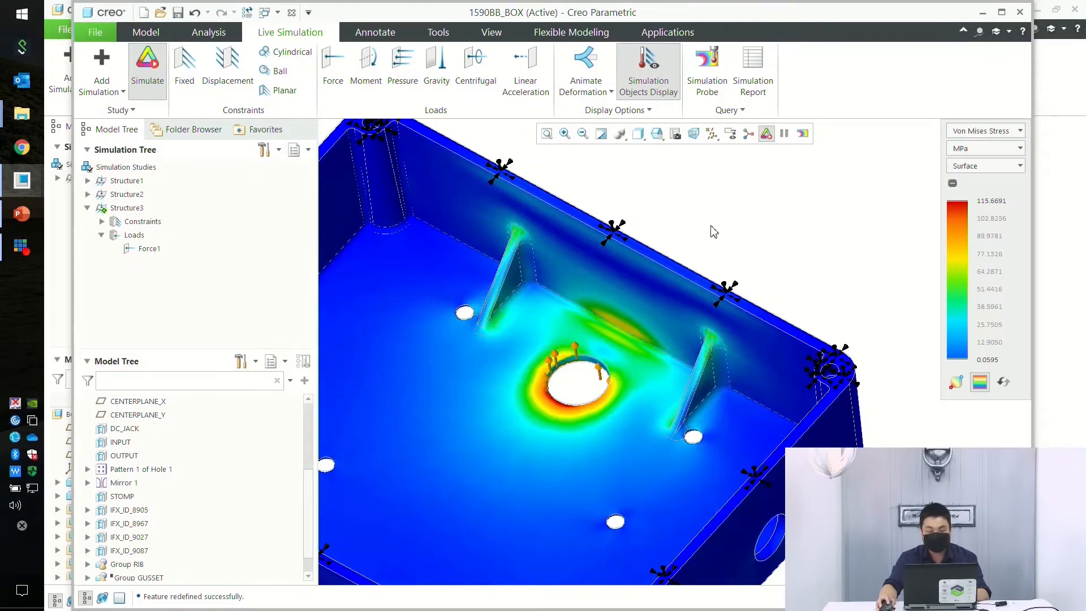
pyautogui.click(146, 33)
pyautogui.click(471, 63)
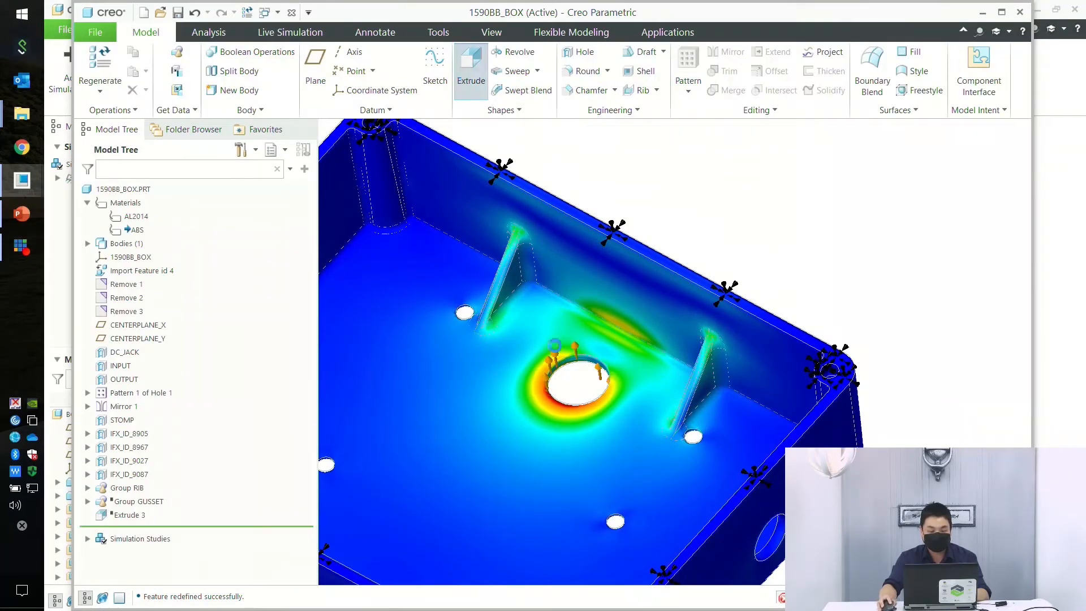
pyautogui.click(574, 382)
pyautogui.rightClick(576, 383)
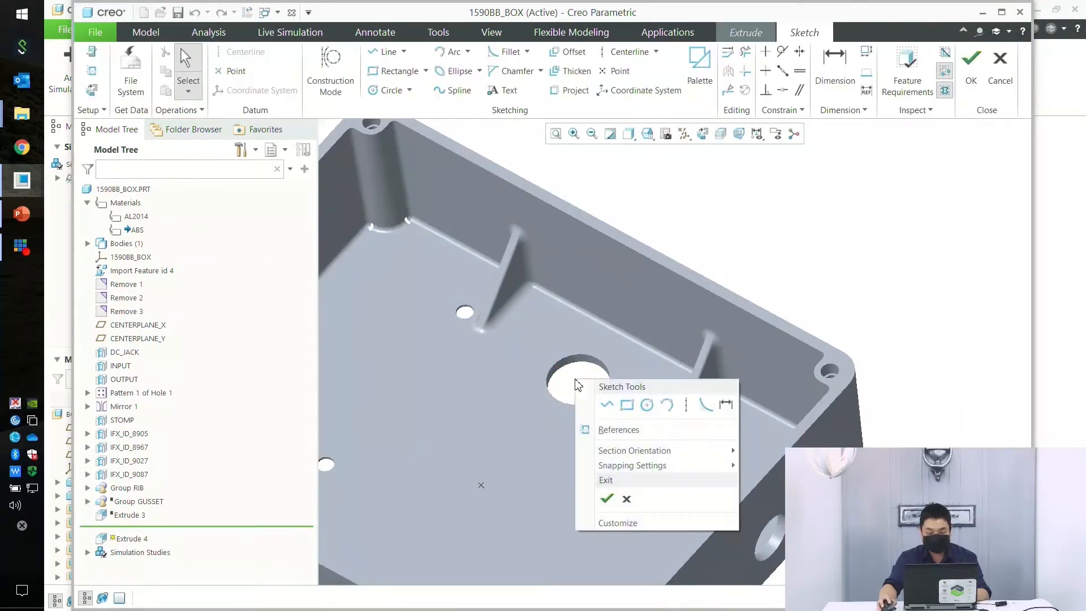
pyautogui.click(647, 404)
pyautogui.click(578, 379)
pyautogui.click(578, 381)
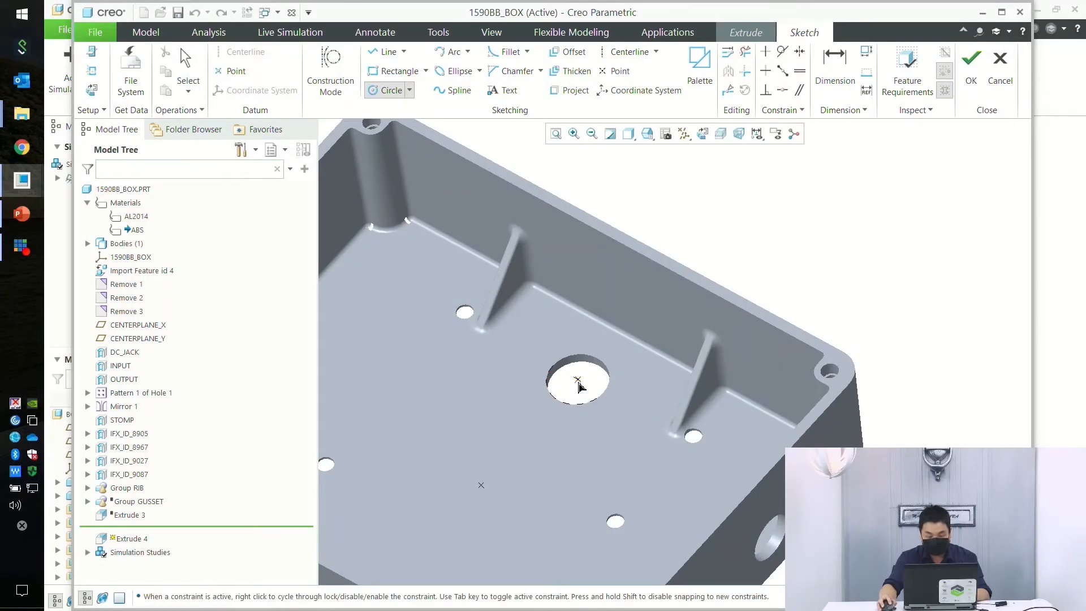
pyautogui.click(580, 404)
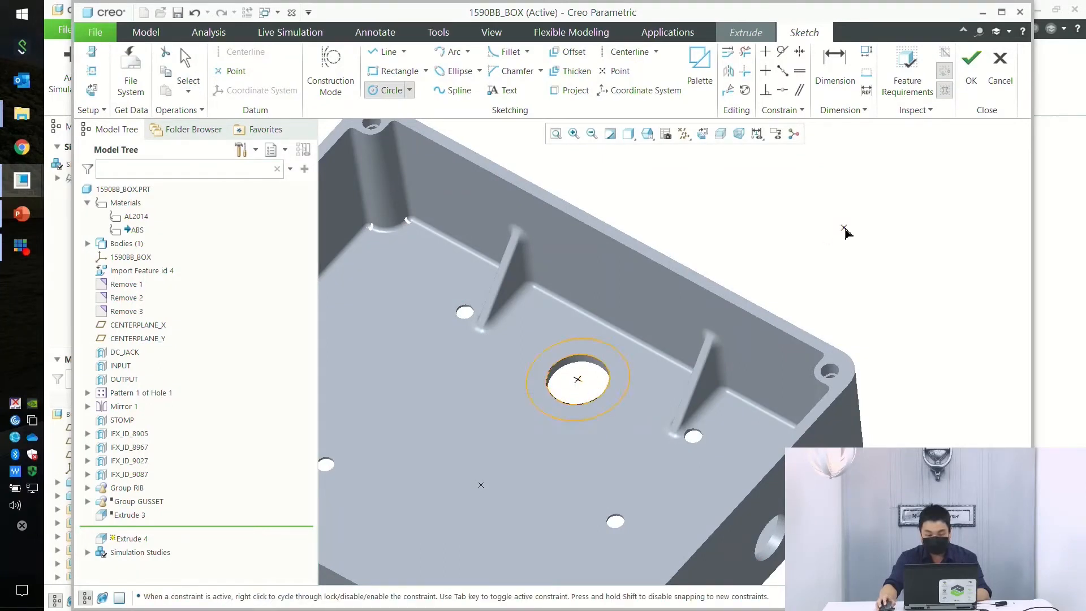
pyautogui.click(971, 63)
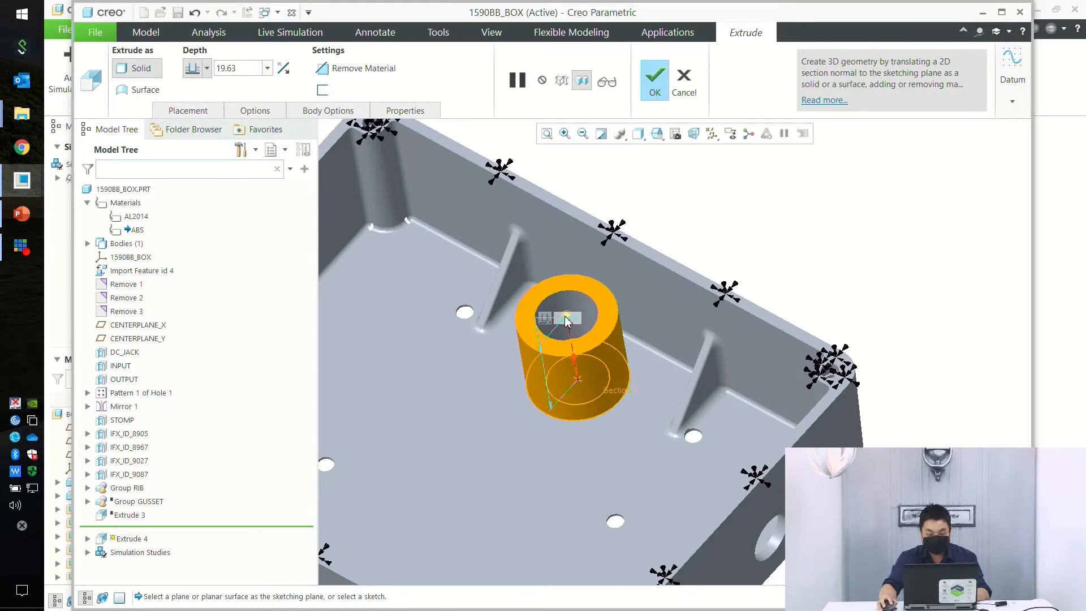
# - Extrude the ring sketch about 5 mm up from the box floor as a boss around the loaded hole
pyautogui.moveTo(590, 318); pyautogui.dragTo(587, 346, button='middle')
pyautogui.moveTo(567, 325); pyautogui.dragTo(572, 391)
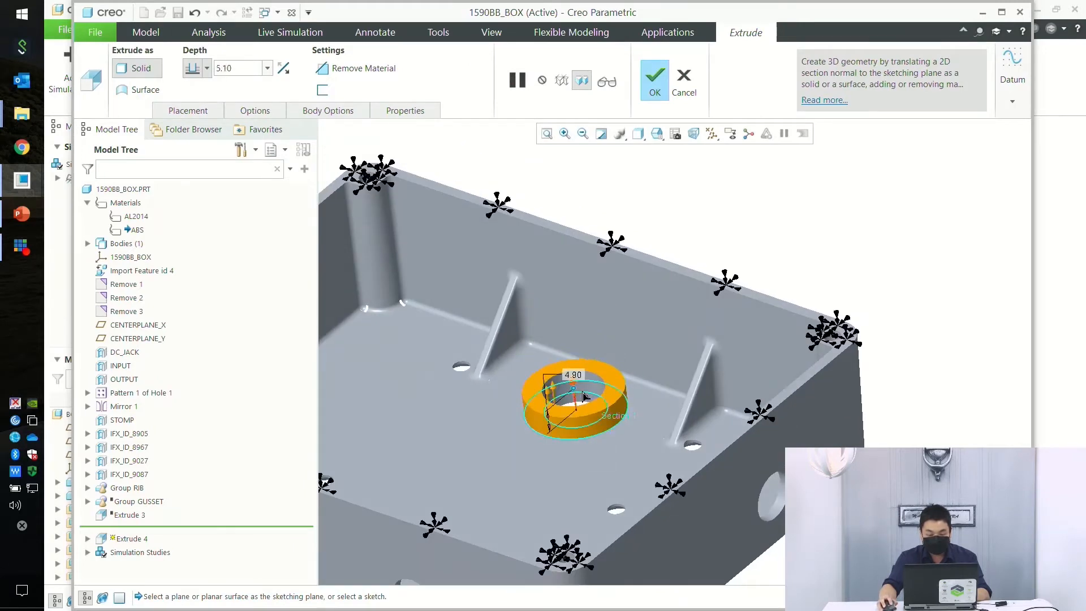
pyautogui.click(657, 87)
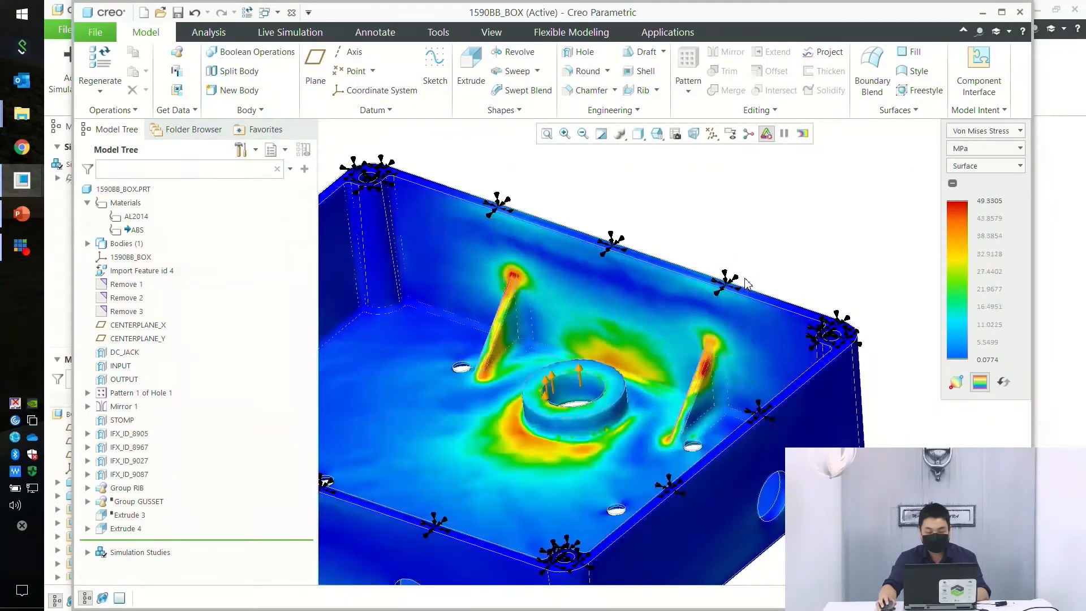
pyautogui.scroll(-5, 743, 277)
pyautogui.scroll(-2, 711, 338)
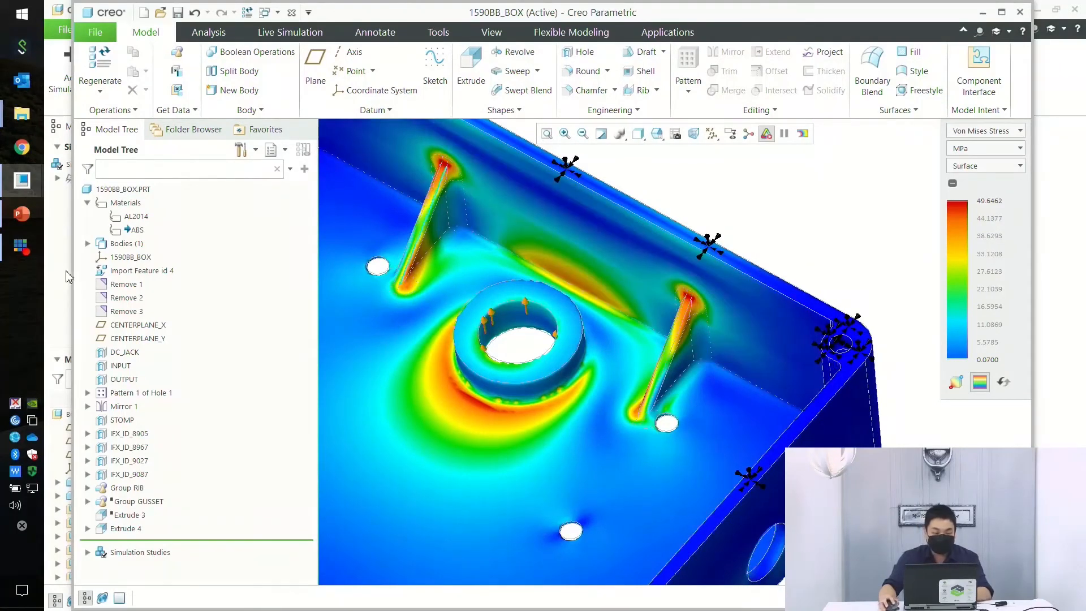
# - Stop the live simulation to inspect the ring boss and ribs without stress colours, and restart it
pyautogui.click(290, 32)
pyautogui.click(196, 92)
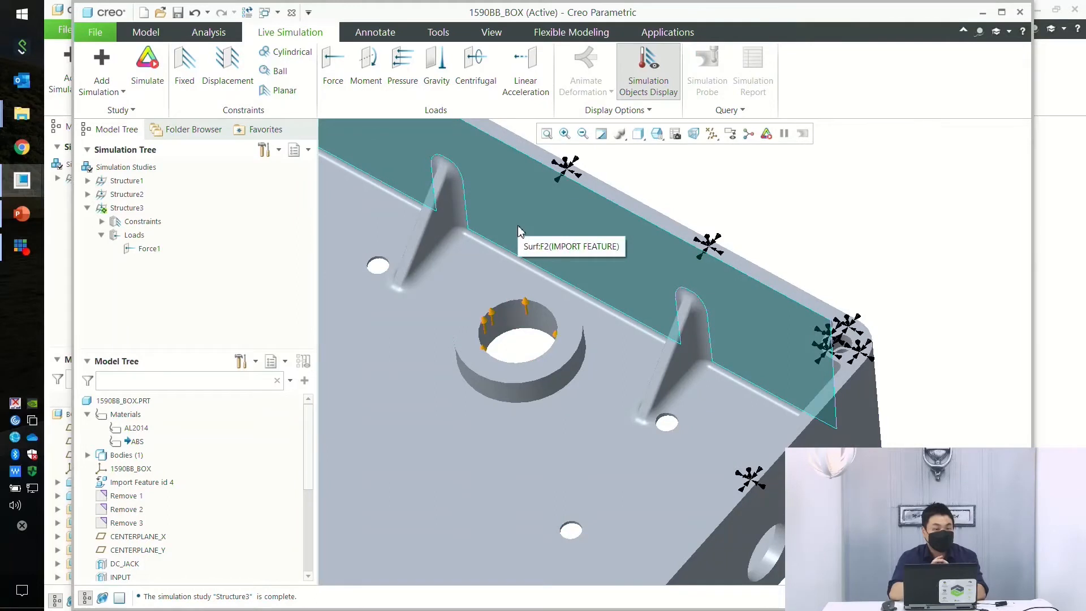
pyautogui.moveTo(612, 318); pyautogui.dragTo(616, 338, button='middle')
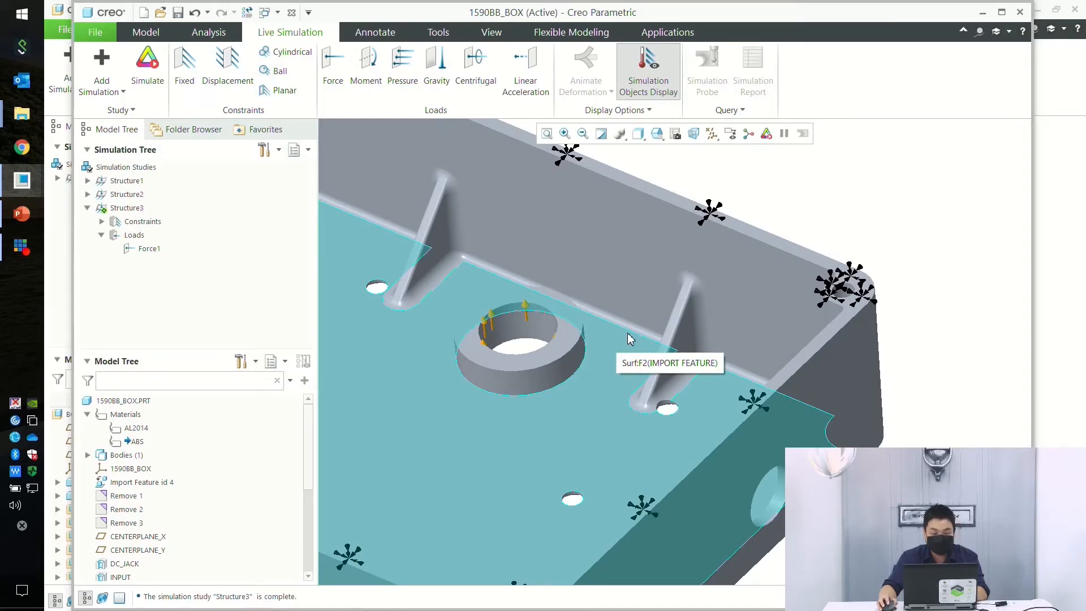
pyautogui.moveTo(642, 356); pyautogui.dragTo(674, 387, button='middle')
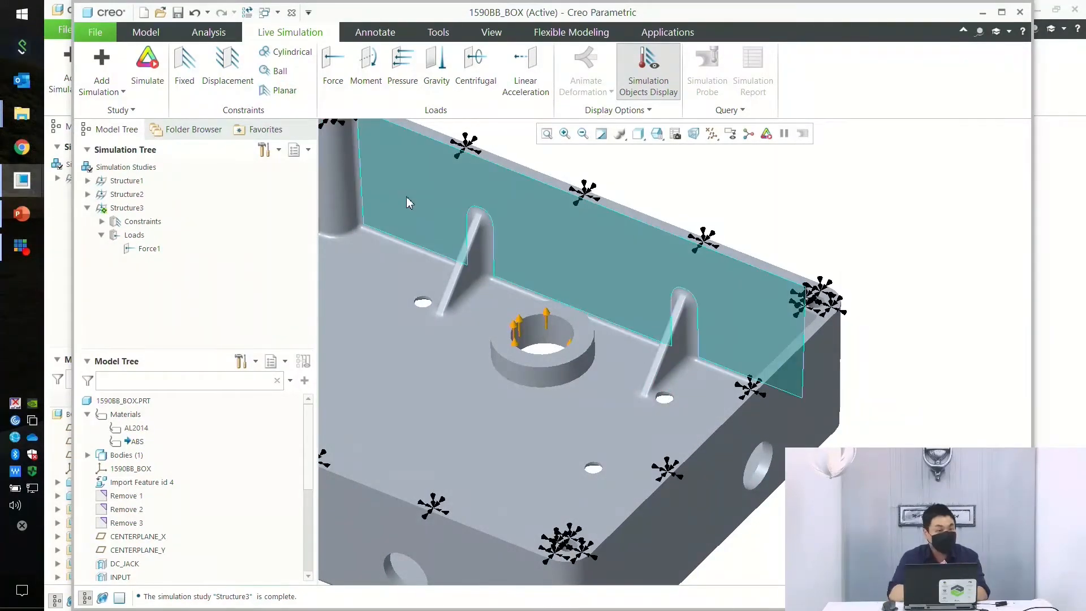
pyautogui.moveTo(619, 346)
pyautogui.mouseDown(button='middle')
pyautogui.moveTo(613, 378)
pyautogui.moveTo(620, 343)
pyautogui.moveTo(625, 351)
pyautogui.mouseUp(button='middle')
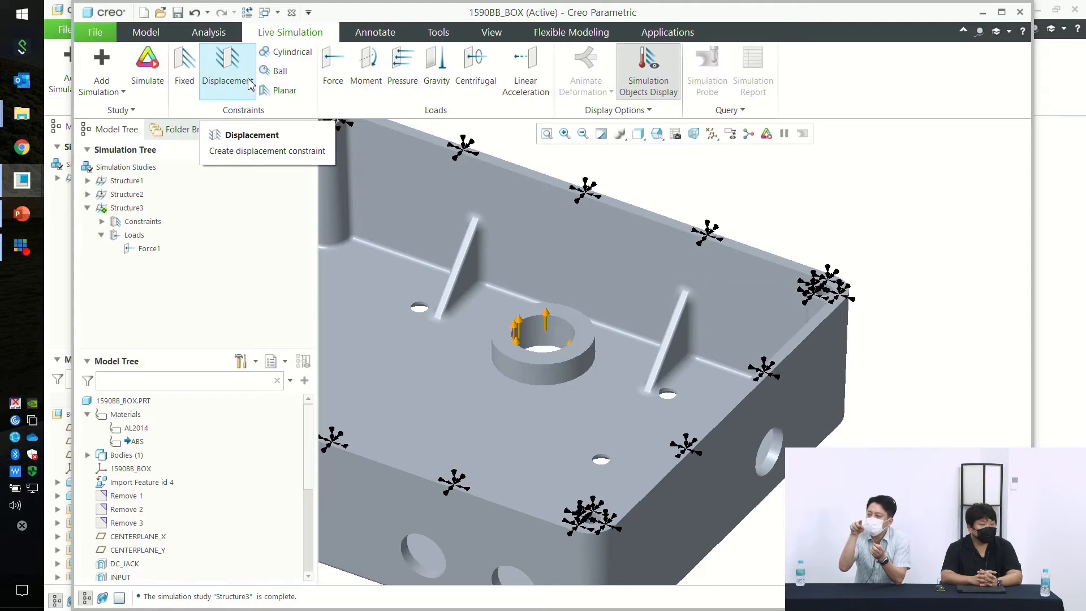
pyautogui.click(146, 87)
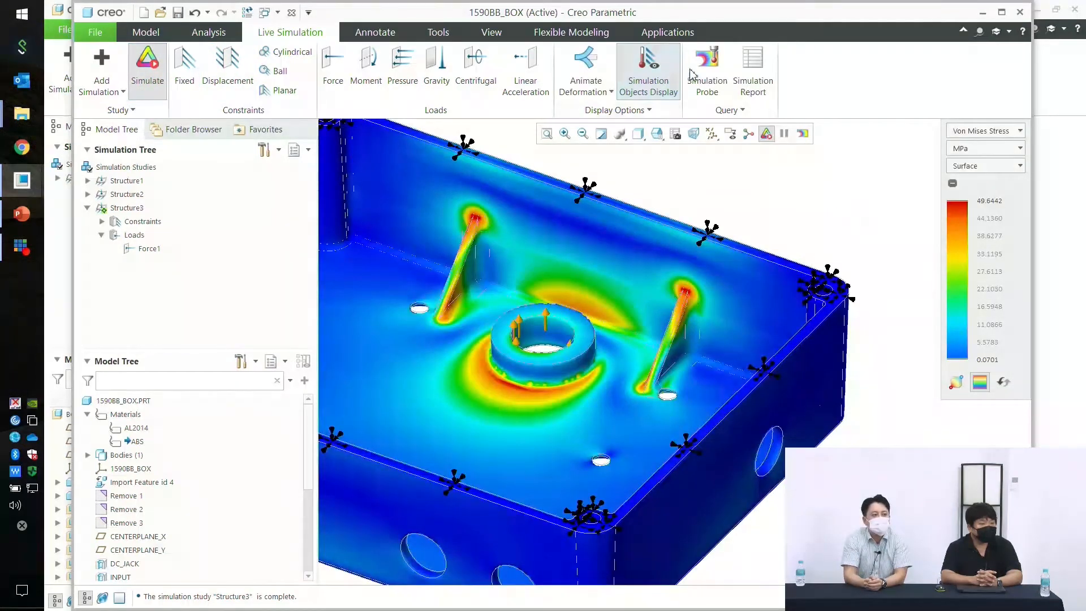
# - Probe the Von Mises stress on a point at the right-hand rib's upper end, save the probe and move its label aside
pyautogui.click(703, 84)
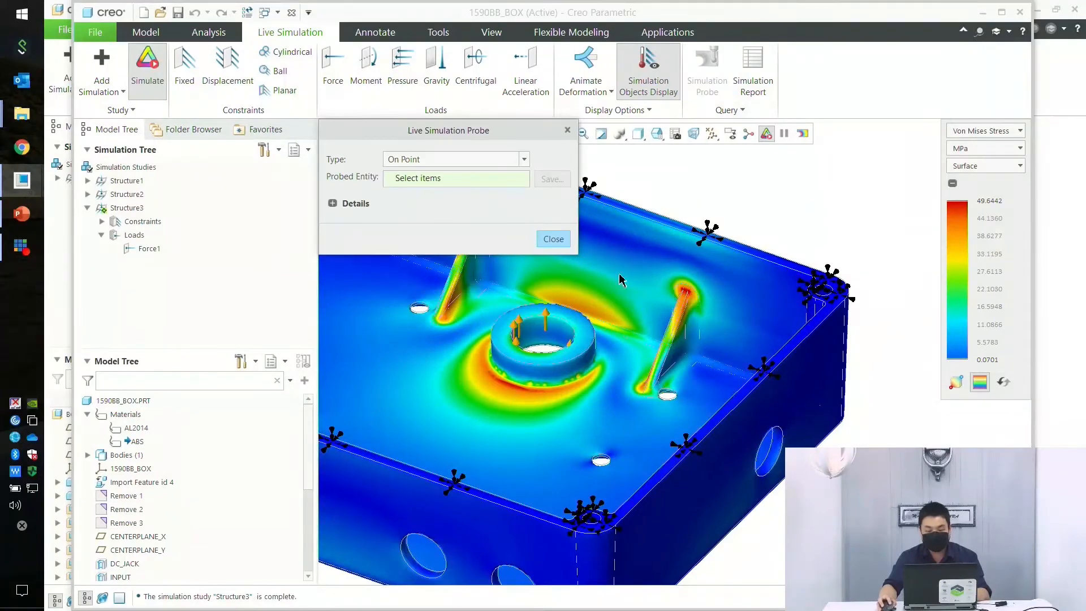
pyautogui.click(524, 160)
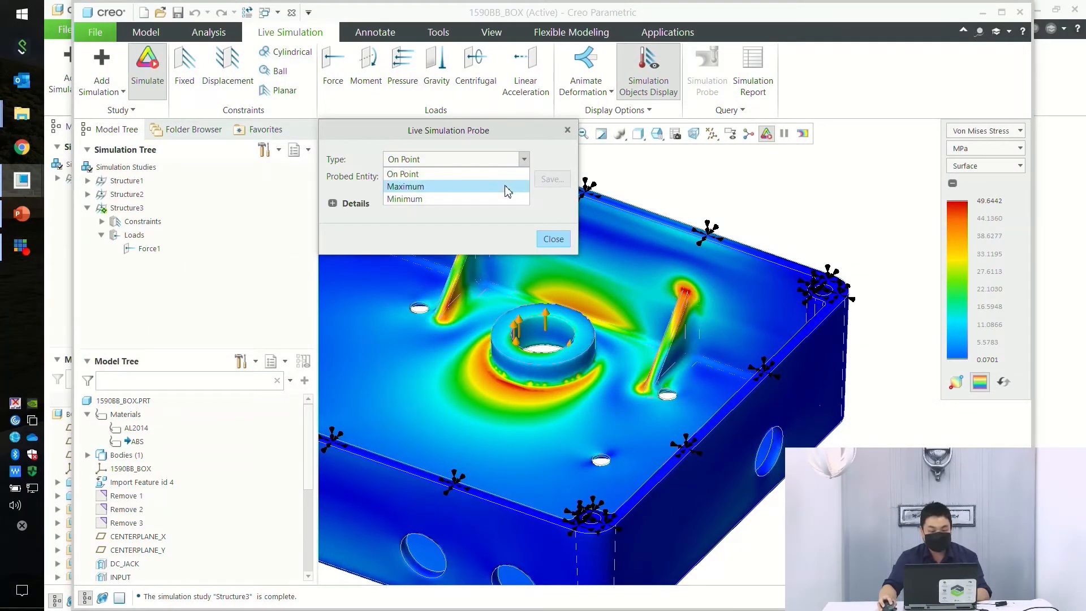
pyautogui.click(523, 161)
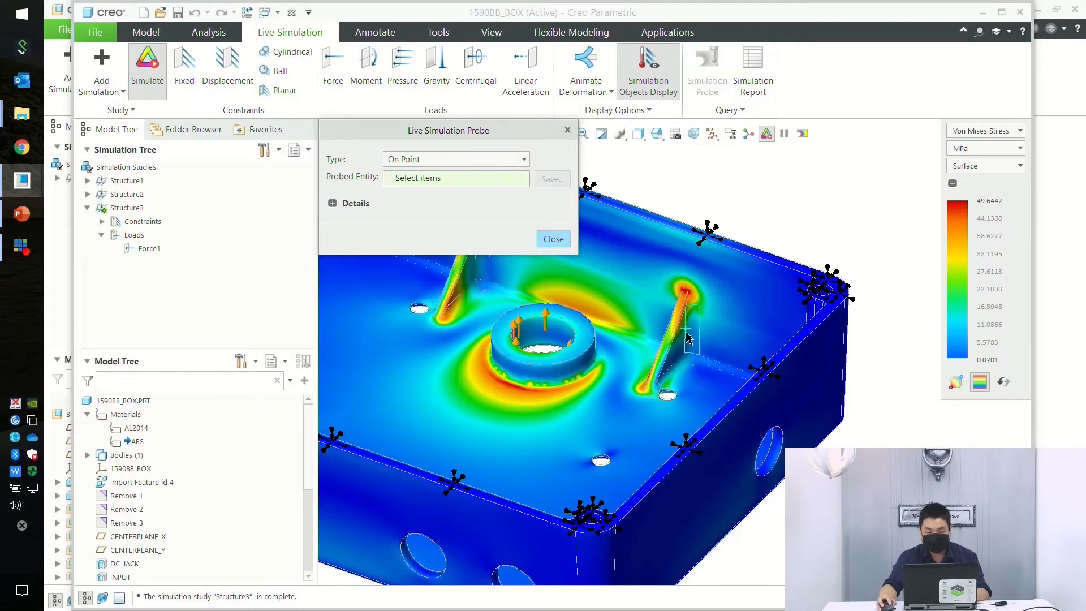
pyautogui.scroll(-4, 687, 351)
pyautogui.scroll(-4, 666, 318)
pyautogui.click(651, 312)
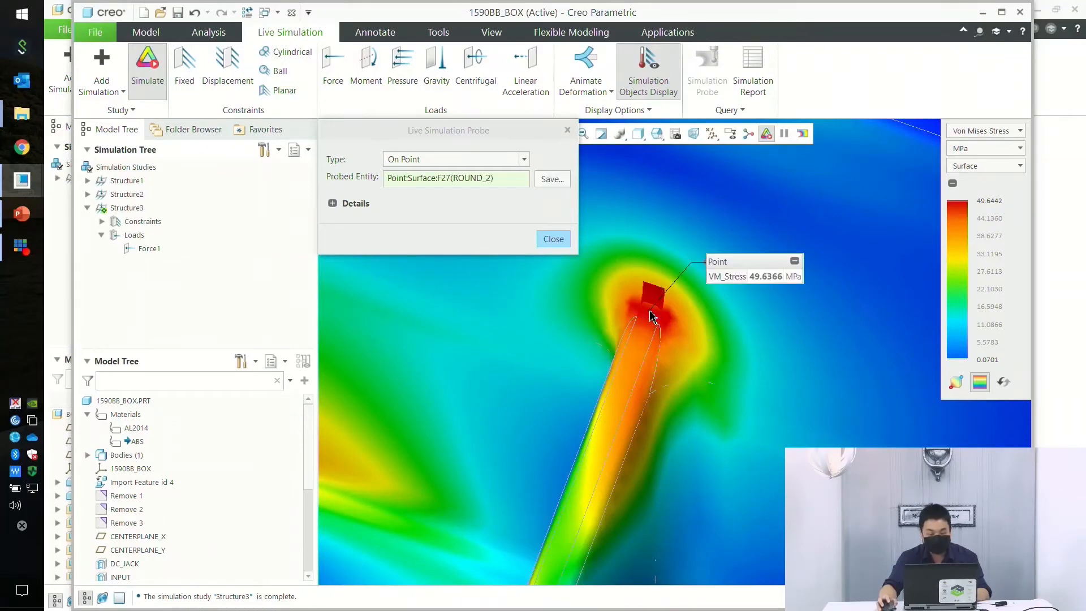
pyautogui.click(552, 179)
pyautogui.click(595, 249)
pyautogui.click(548, 238)
pyautogui.moveTo(742, 262); pyautogui.dragTo(818, 181)
# - Redefine Round 2 around the probed rib with a radius of 3
pyautogui.scroll(2, 807, 235)
pyautogui.scroll(-2, 807, 240)
pyautogui.keyDown('shift'); pyautogui.moveTo(788, 341); pyautogui.dragTo(736, 260, button='middle'); pyautogui.keyUp('shift')
pyautogui.scroll(3, 734, 263)
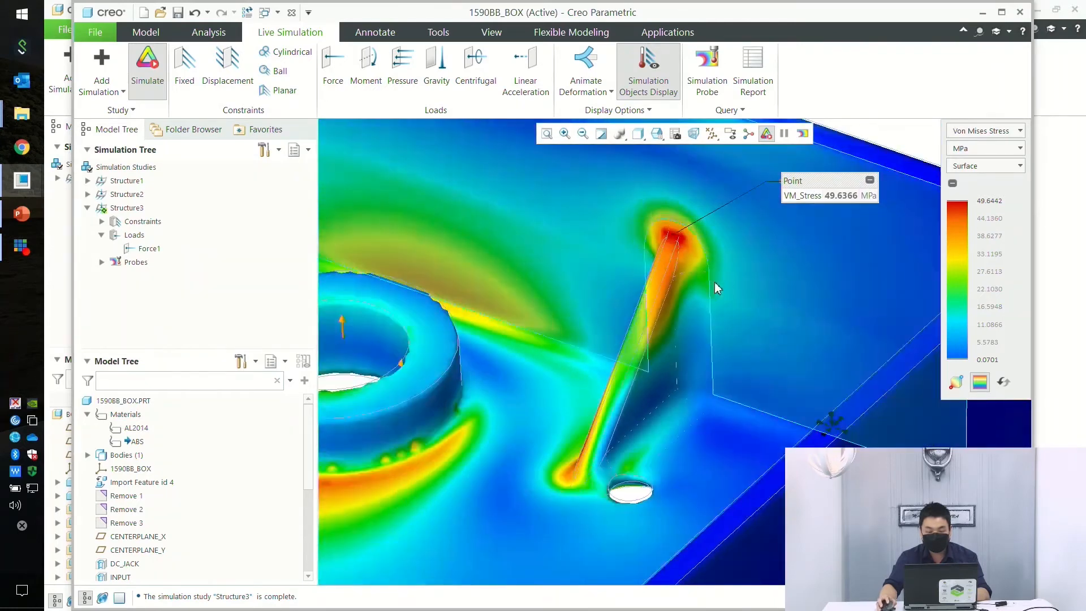
pyautogui.click(694, 293)
pyautogui.click(718, 229)
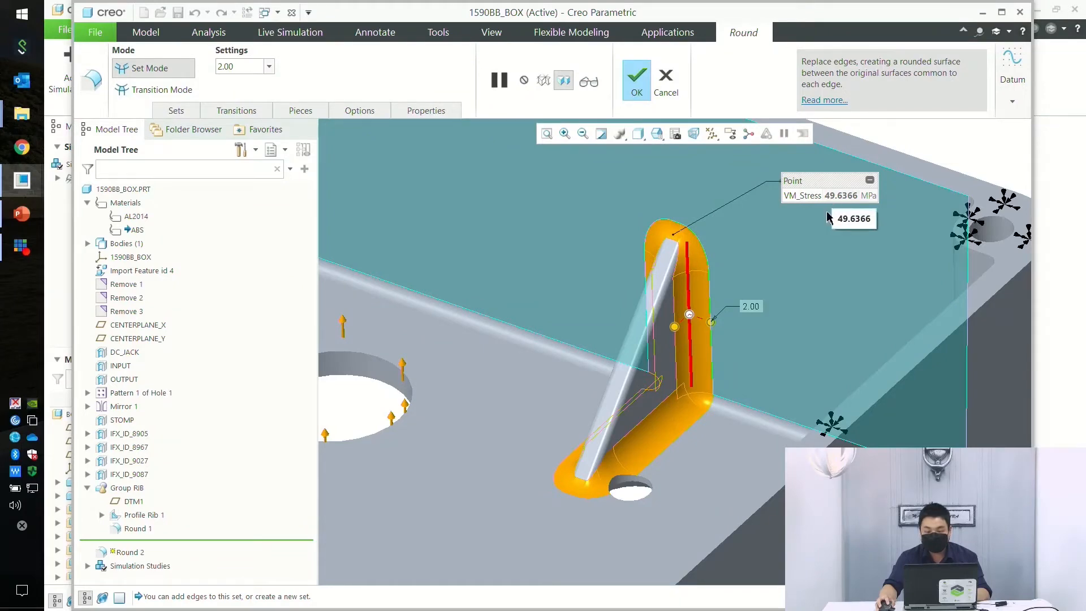
pyautogui.doubleClick(751, 306)
pyautogui.write('3')
pyautogui.press('Return')
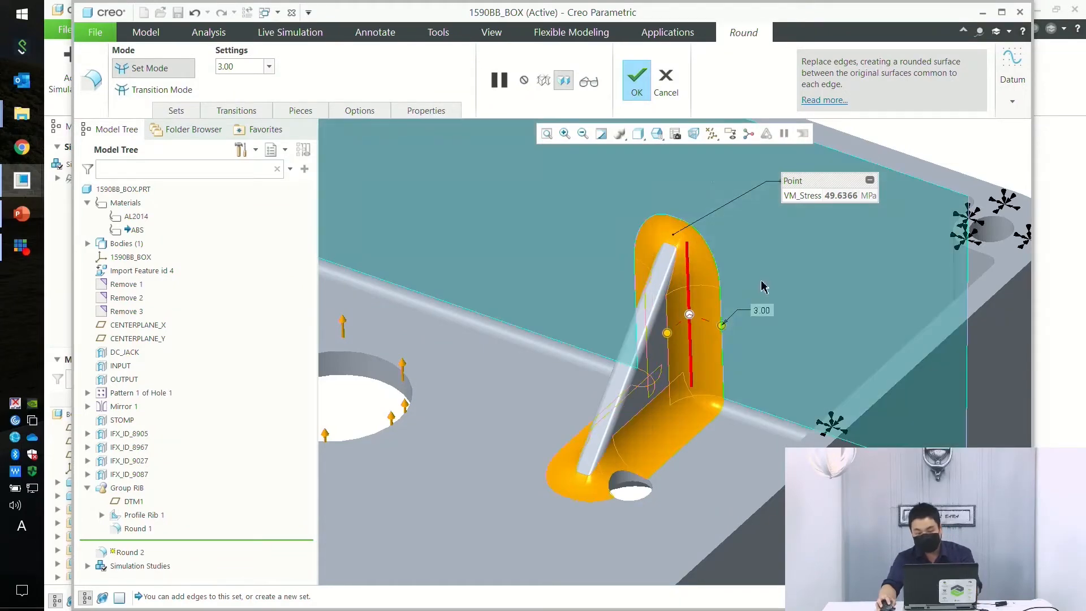
pyautogui.click(637, 79)
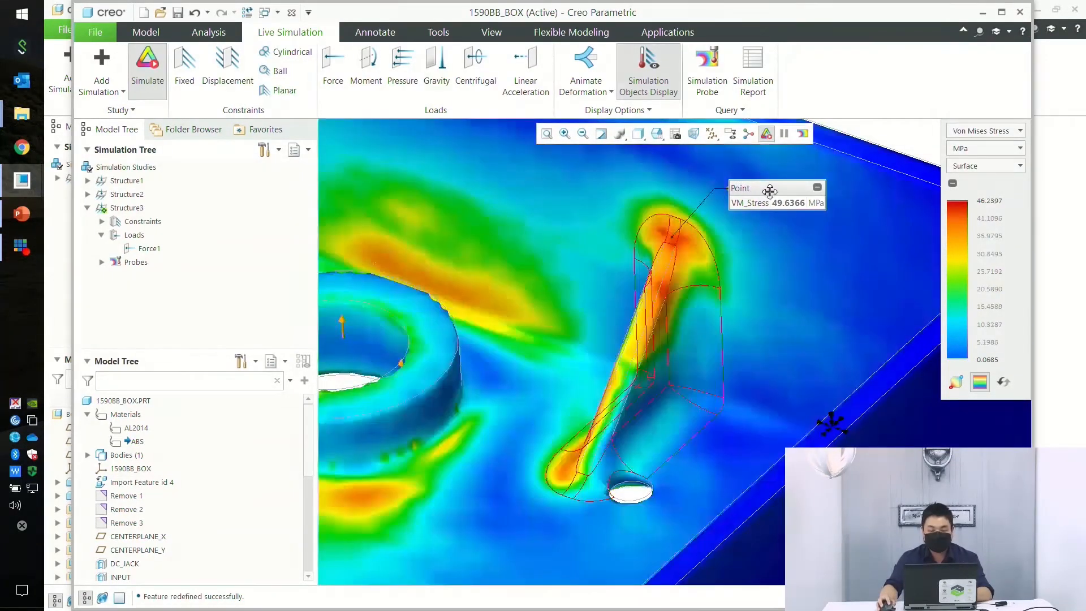
# - Reposition the stress probe label away from the rib, collapse it and expand it again
pyautogui.moveTo(769, 192); pyautogui.dragTo(796, 180)
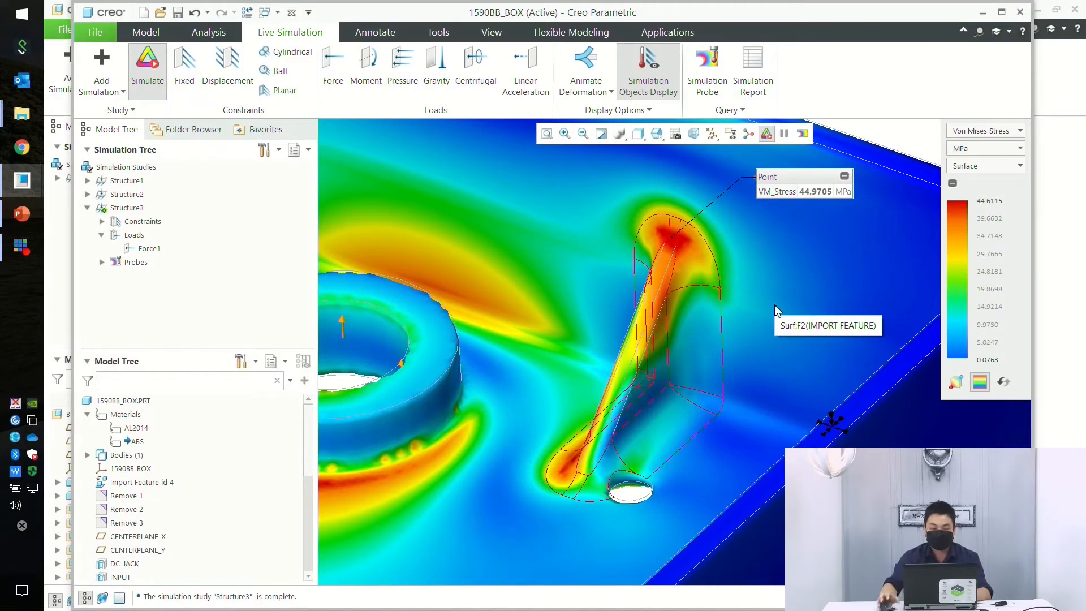
pyautogui.scroll(1, 768, 315)
pyautogui.click(846, 177)
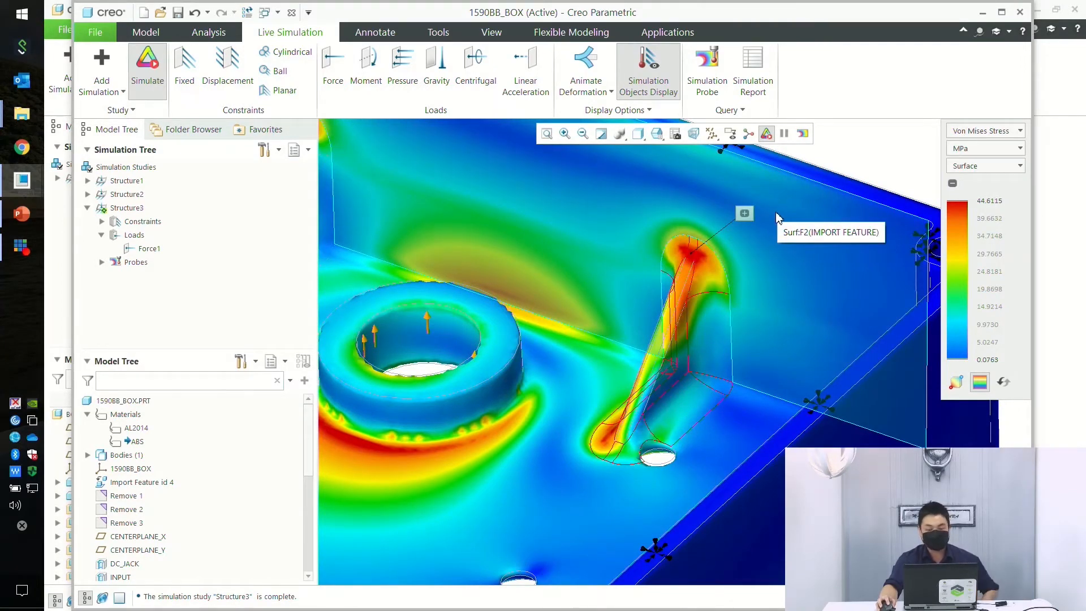
pyautogui.moveTo(768, 296); pyautogui.dragTo(804, 203, button='middle')
pyautogui.click(775, 288)
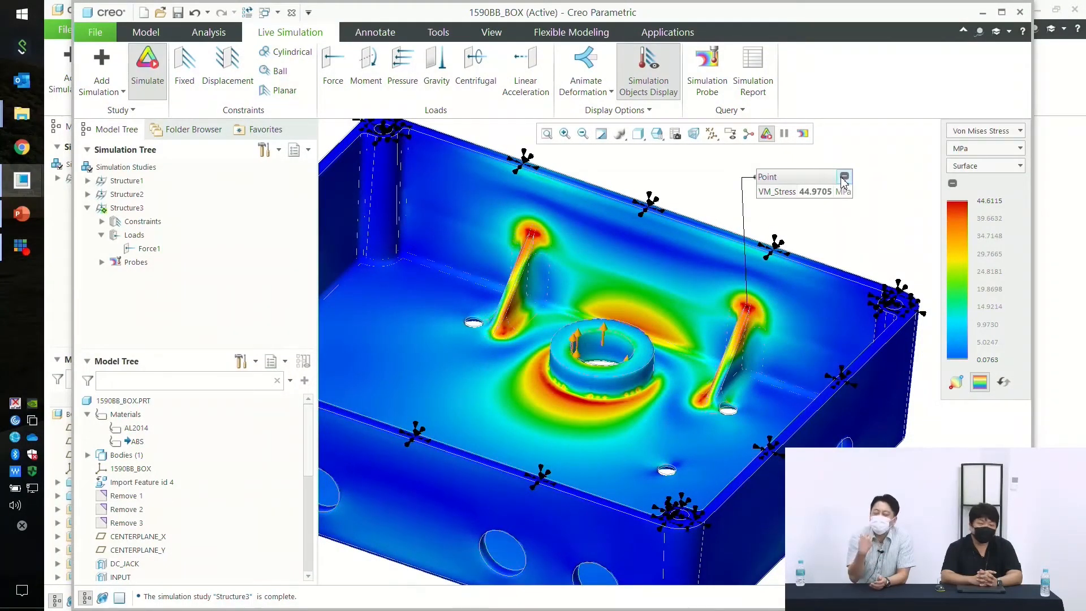
# - Open the Structure3 simulation report in a maximized window and review its model data, boundary conditions, loads and results
pyautogui.click(758, 94)
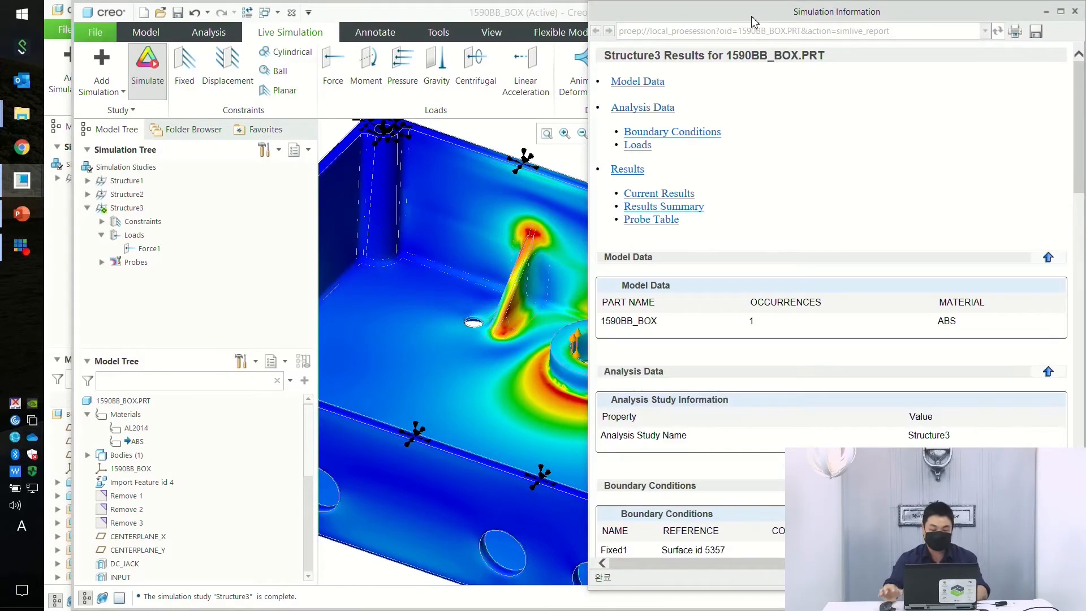
pyautogui.moveTo(749, 20); pyautogui.dragTo(622, 1)
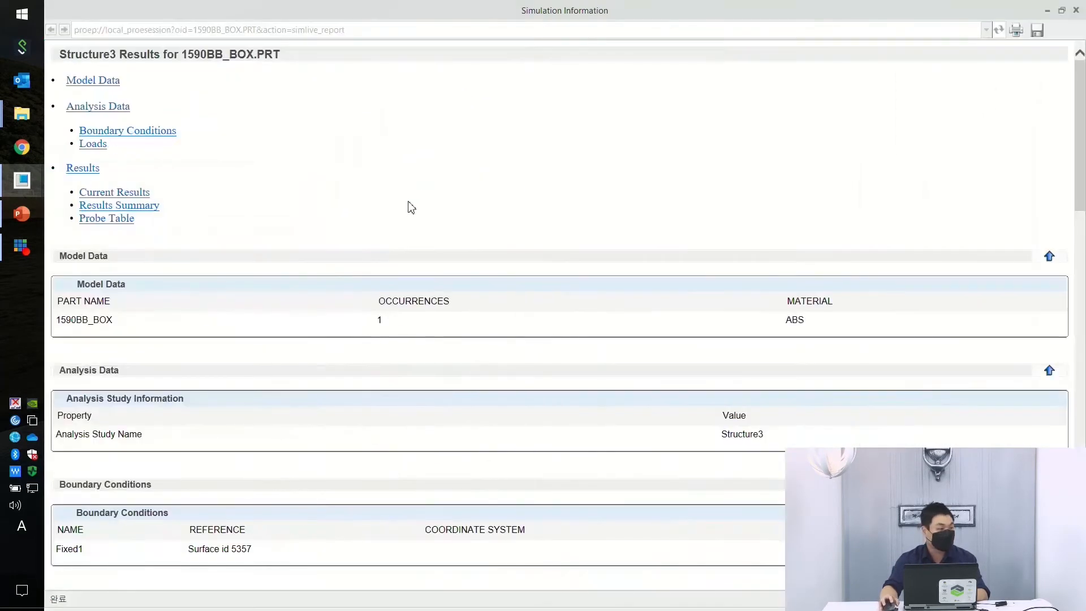
pyautogui.scroll(-15, 617, 396)
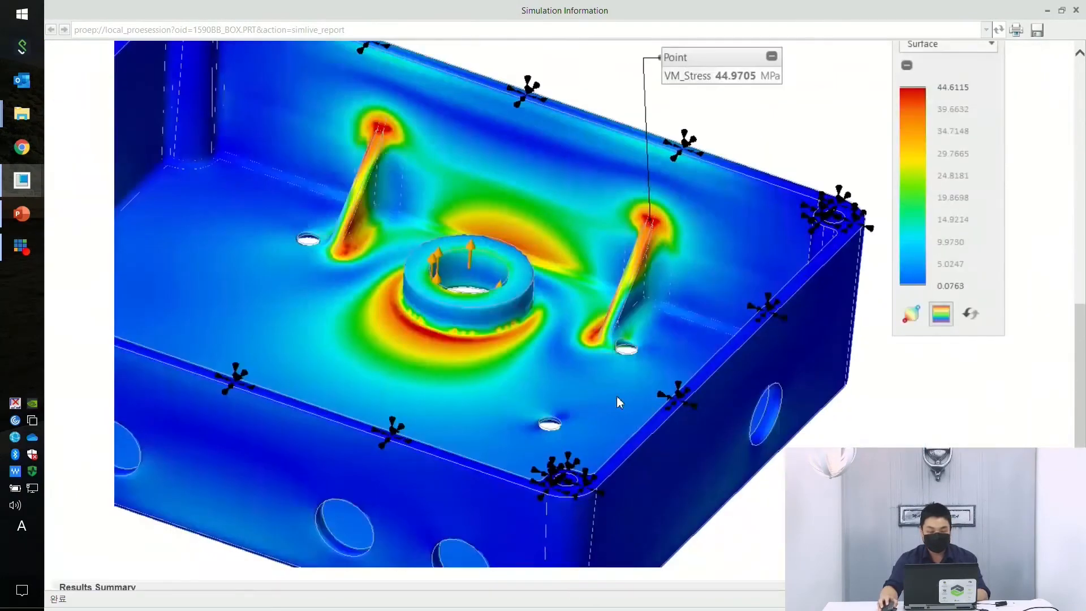
pyautogui.scroll(8, 617, 395)
pyautogui.scroll(8, 619, 402)
pyautogui.scroll(-4, 589, 328)
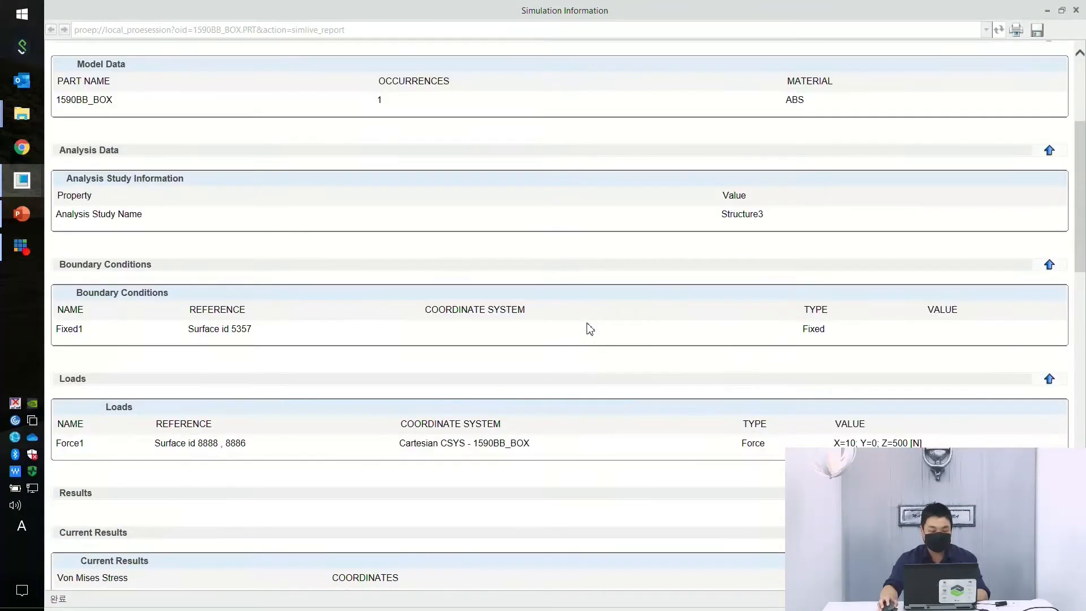
pyautogui.scroll(-4, 590, 328)
pyautogui.scroll(-8, 589, 328)
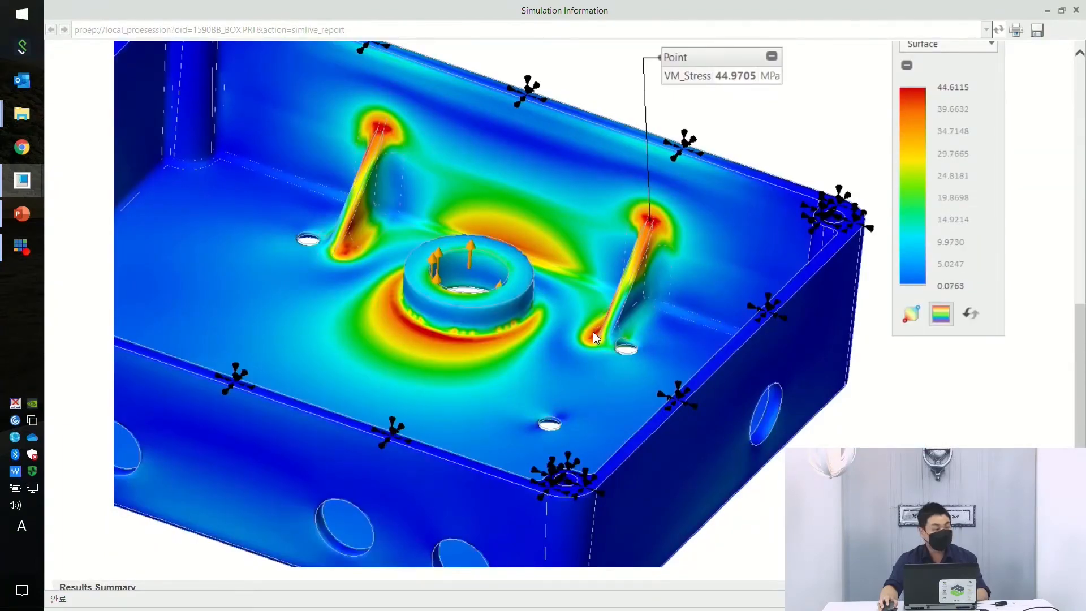
# - Review the results summary, probe table and Von Mises stress image in the Structure3 simulation report
pyautogui.scroll(-8, 593, 334)
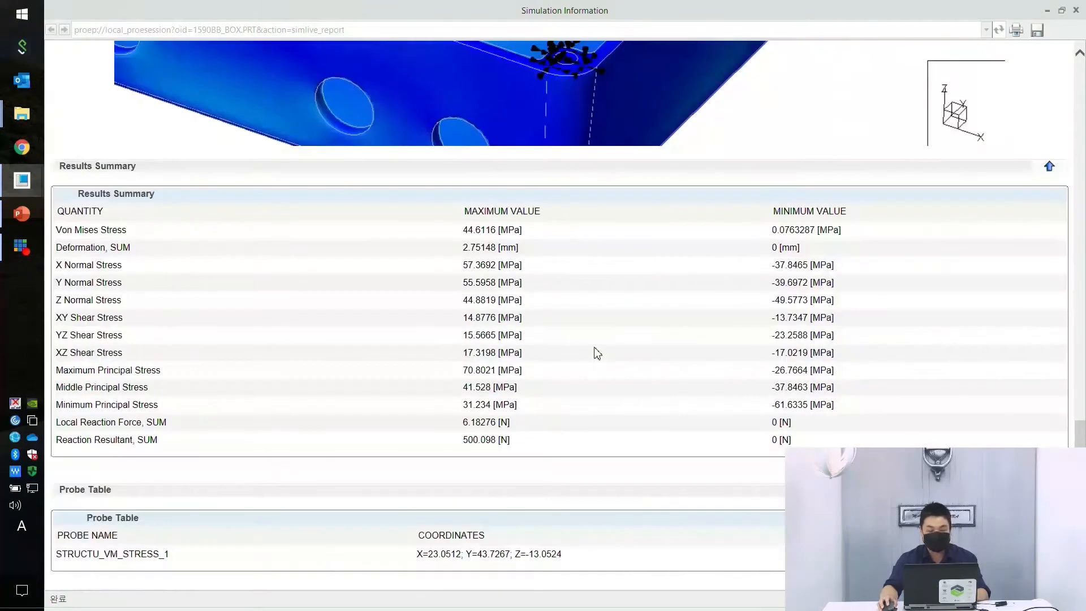
pyautogui.scroll(8, 594, 349)
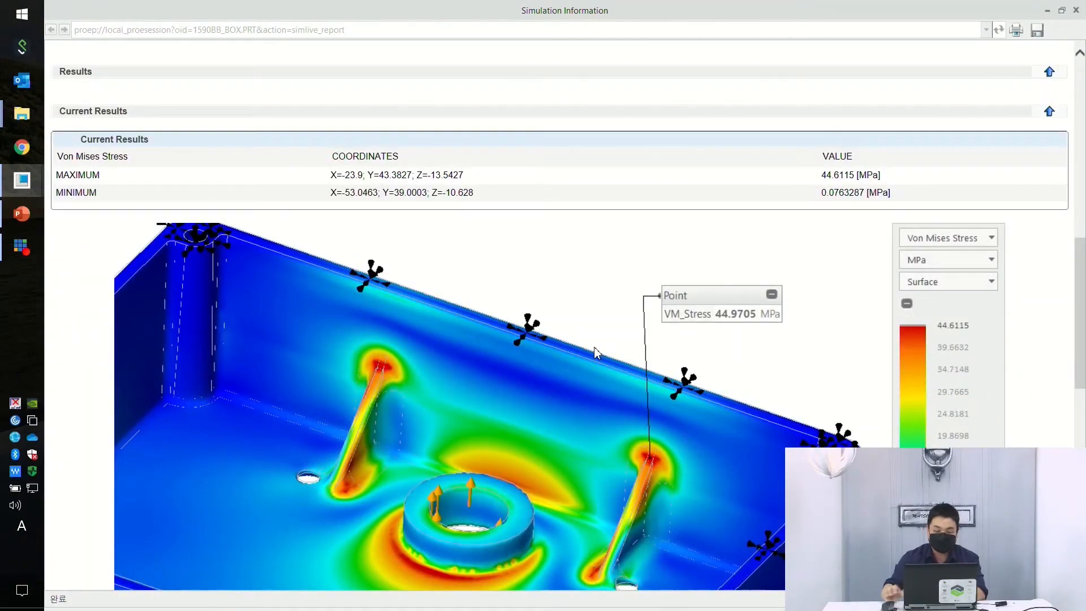
pyautogui.scroll(12, 594, 347)
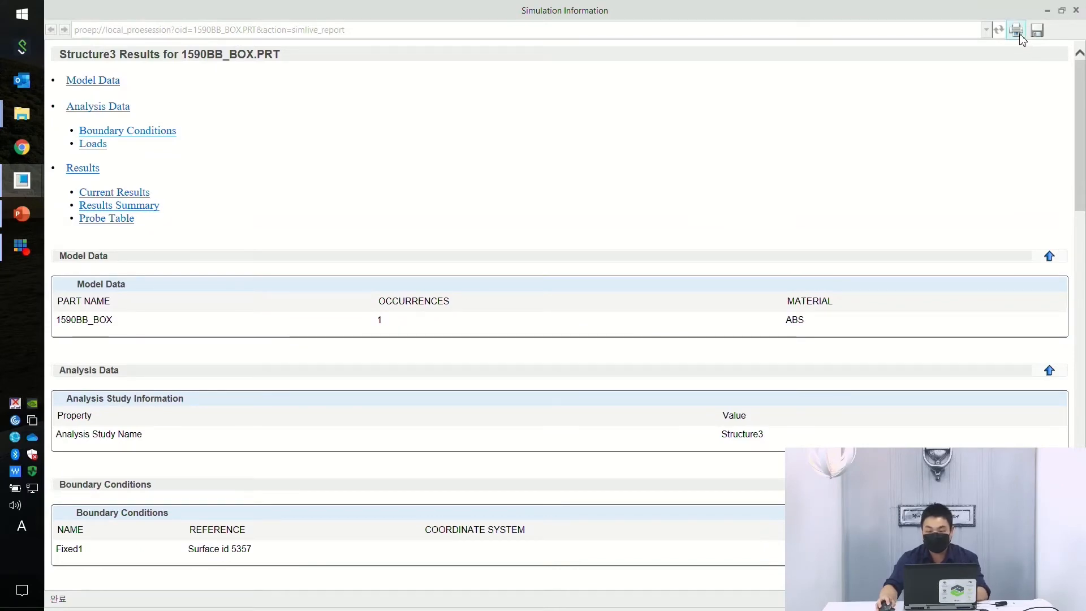
pyautogui.scroll(-20, 742, 329)
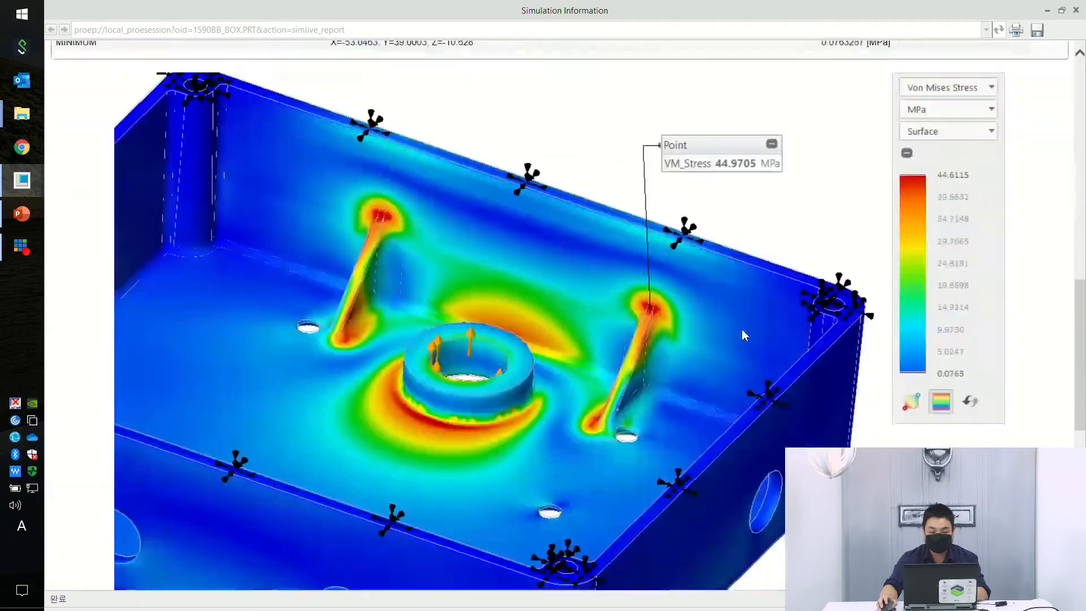
# - Inspect the options for exporting the stress picture and saving the report as a web page, then close the report without saving
pyautogui.rightClick(554, 259)
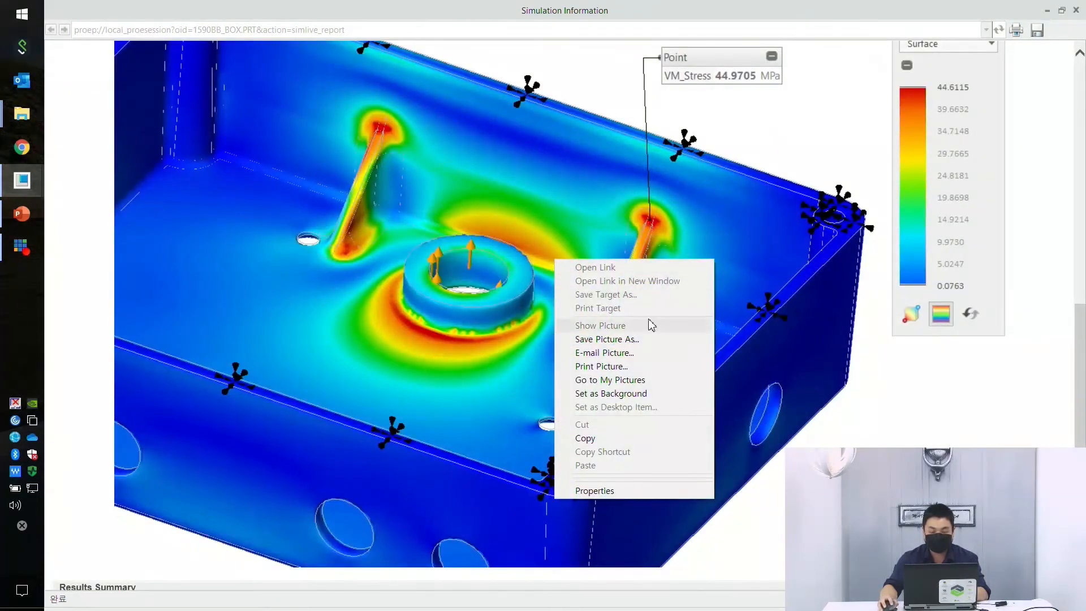
pyautogui.click(830, 270)
pyautogui.scroll(15, 868, 266)
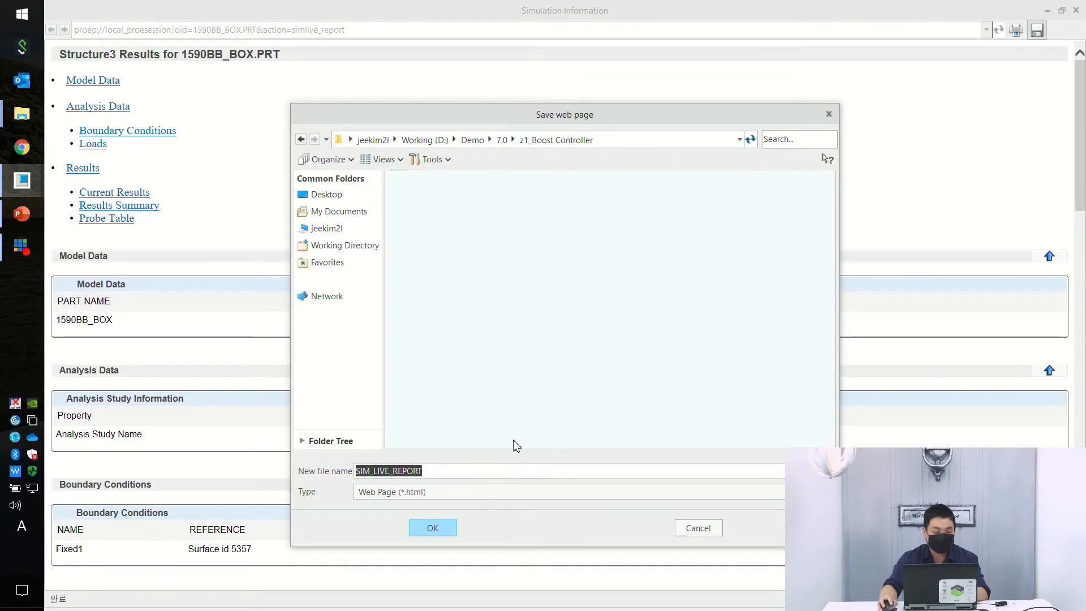
pyautogui.click(704, 535)
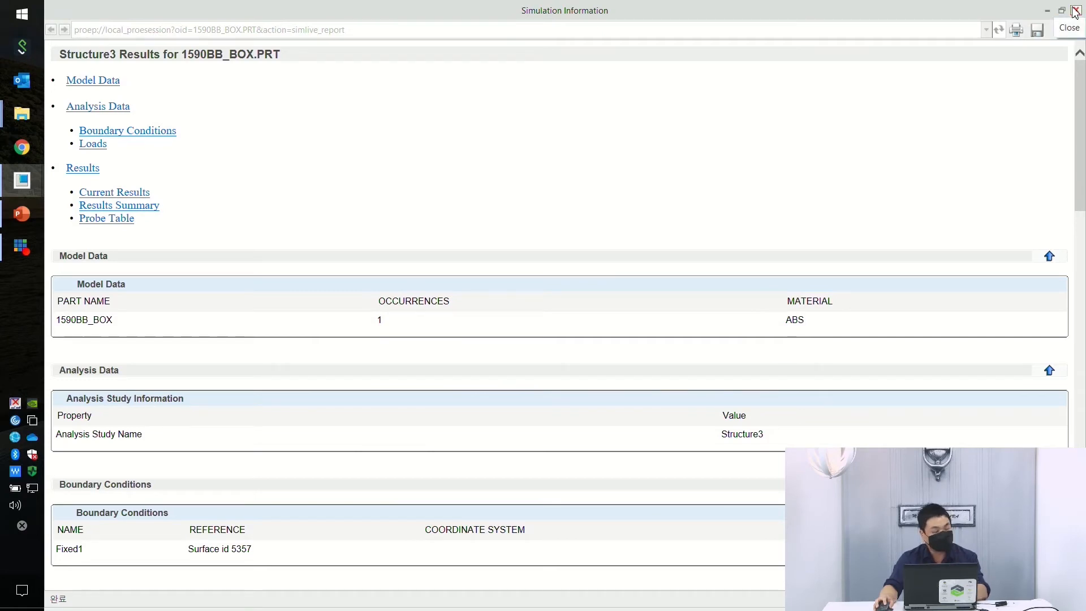
pyautogui.click(1076, 11)
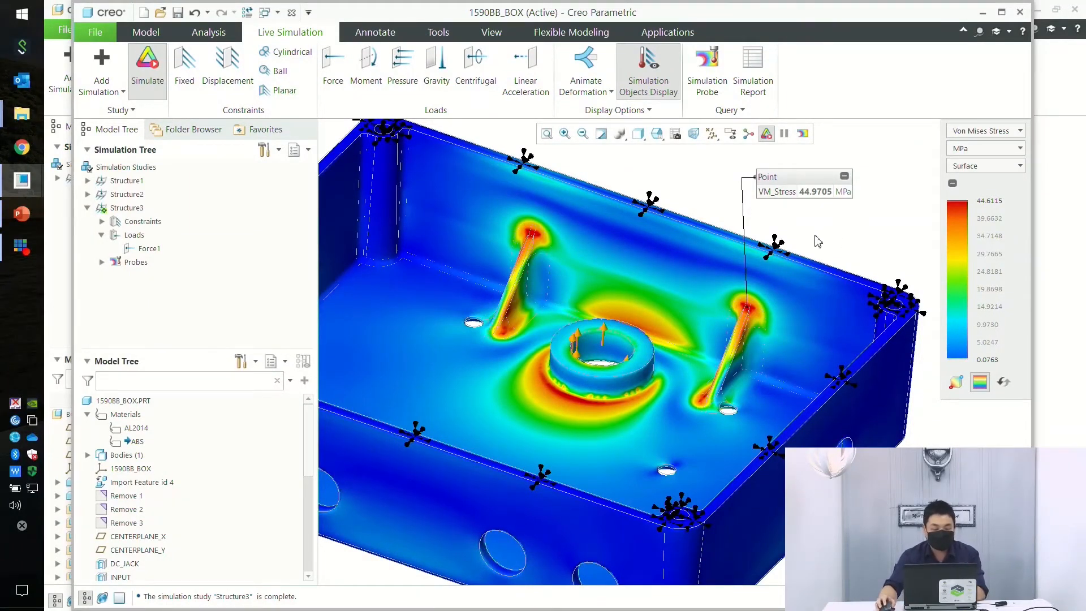
# - Restore the enclosure's default view and examine Structure3's constraint, load and stress distribution around the ribs and ring boss
pyautogui.hotkey('ctrl', 'd')
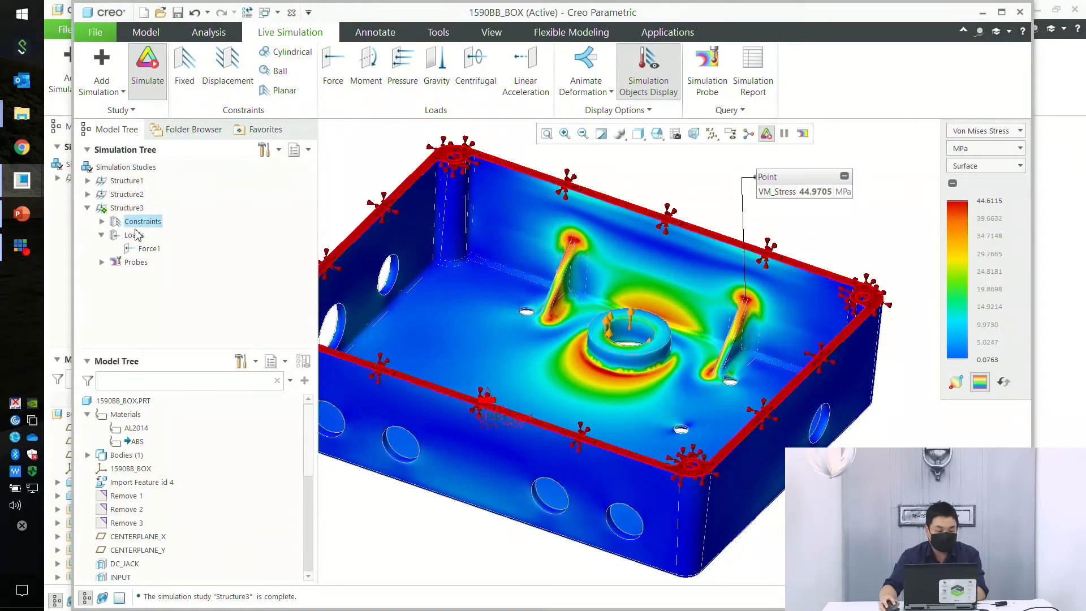
pyautogui.click(102, 222)
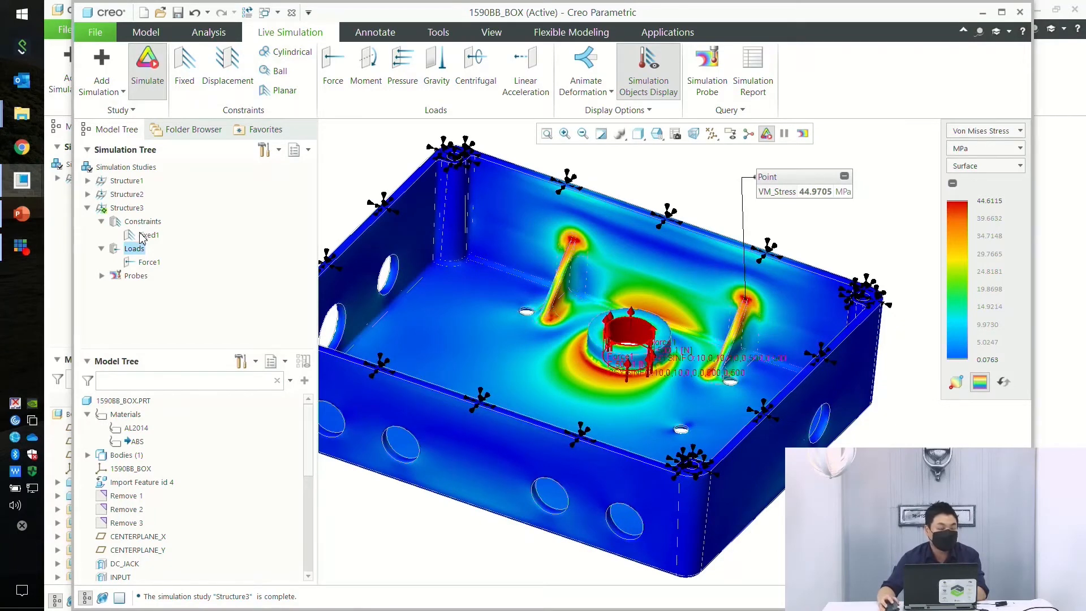
pyautogui.click(656, 186)
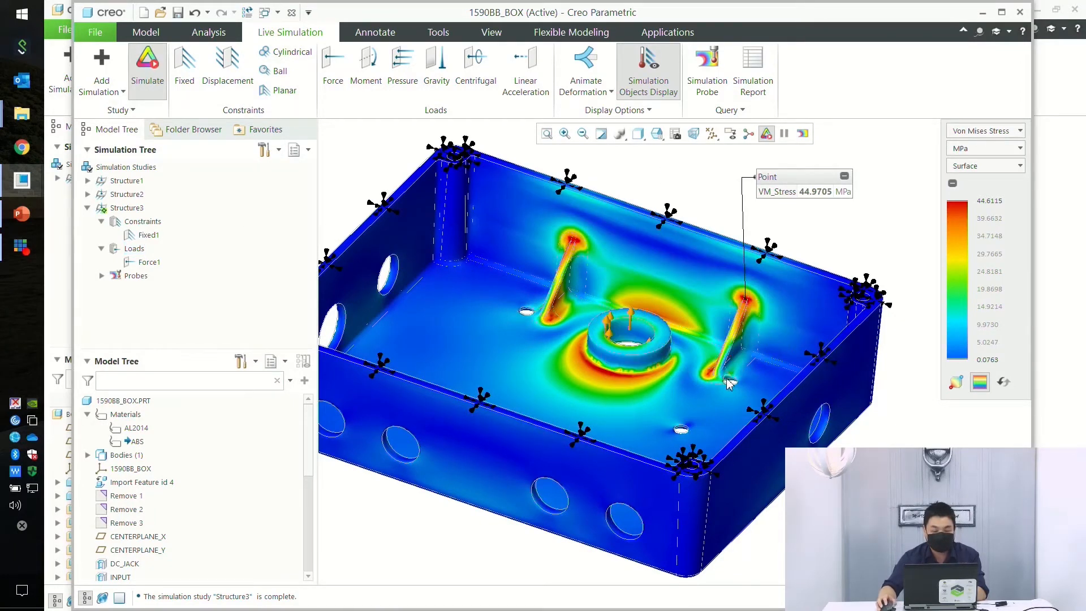
pyautogui.scroll(-2, 728, 381)
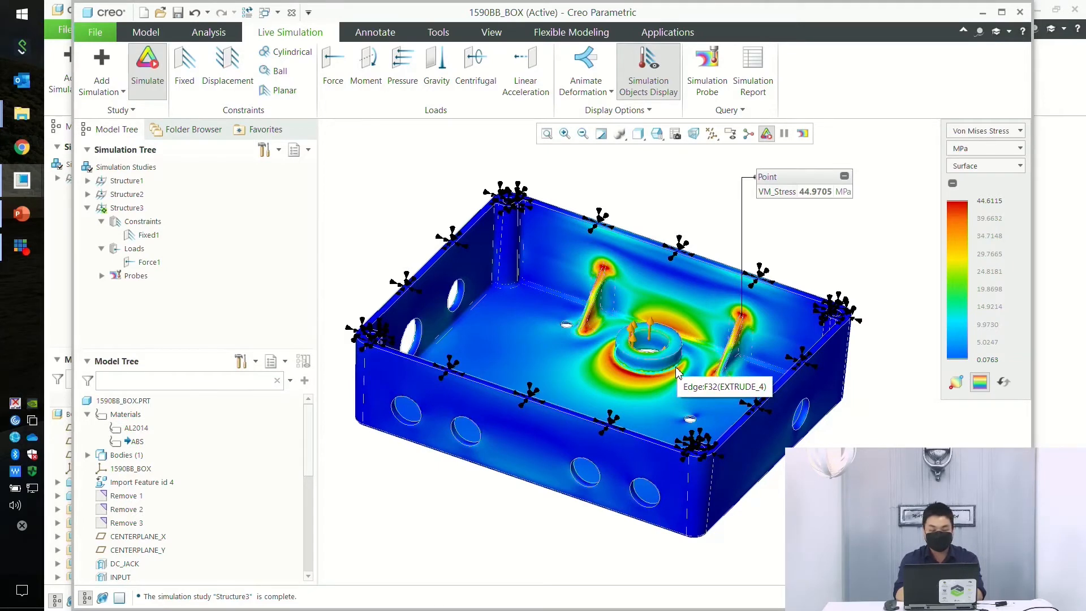
pyautogui.scroll(1, 712, 283)
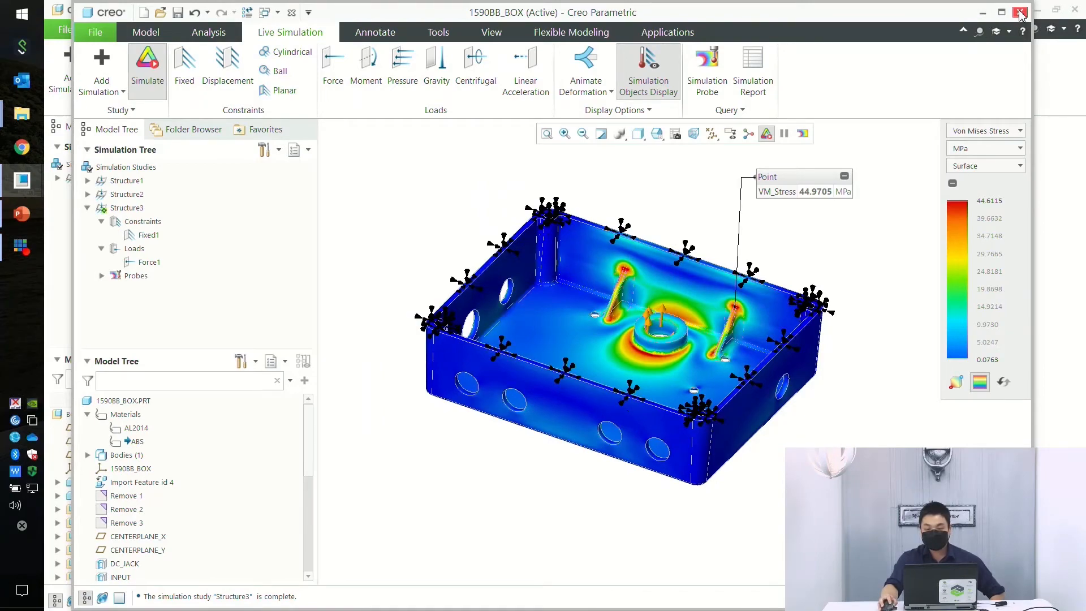
pyautogui.scroll(-4, 733, 342)
pyautogui.scroll(-2, 733, 342)
pyautogui.scroll(-2, 750, 320)
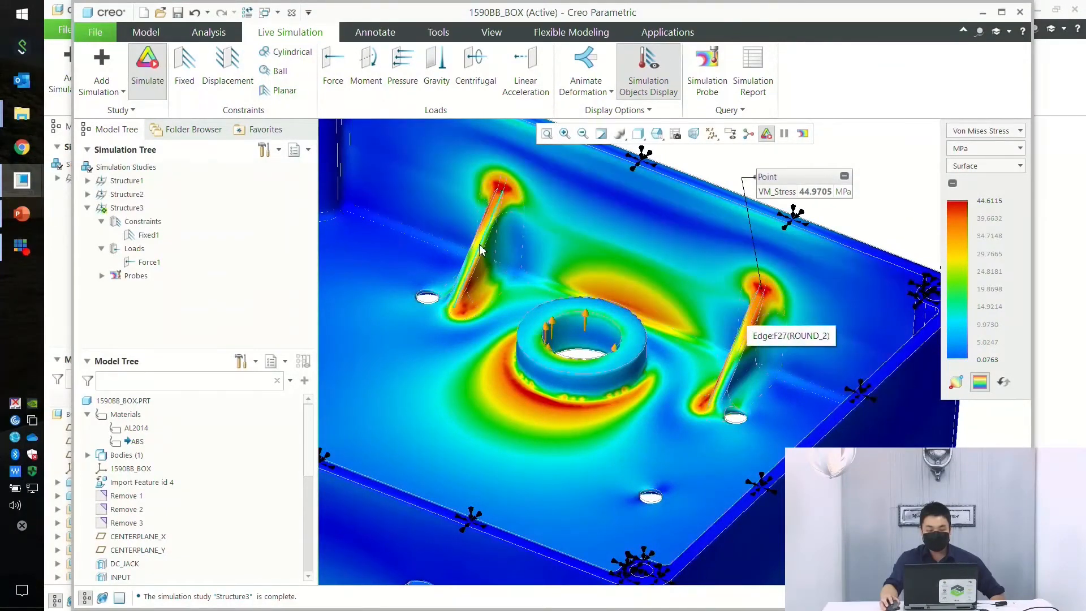
pyautogui.scroll(2, 534, 284)
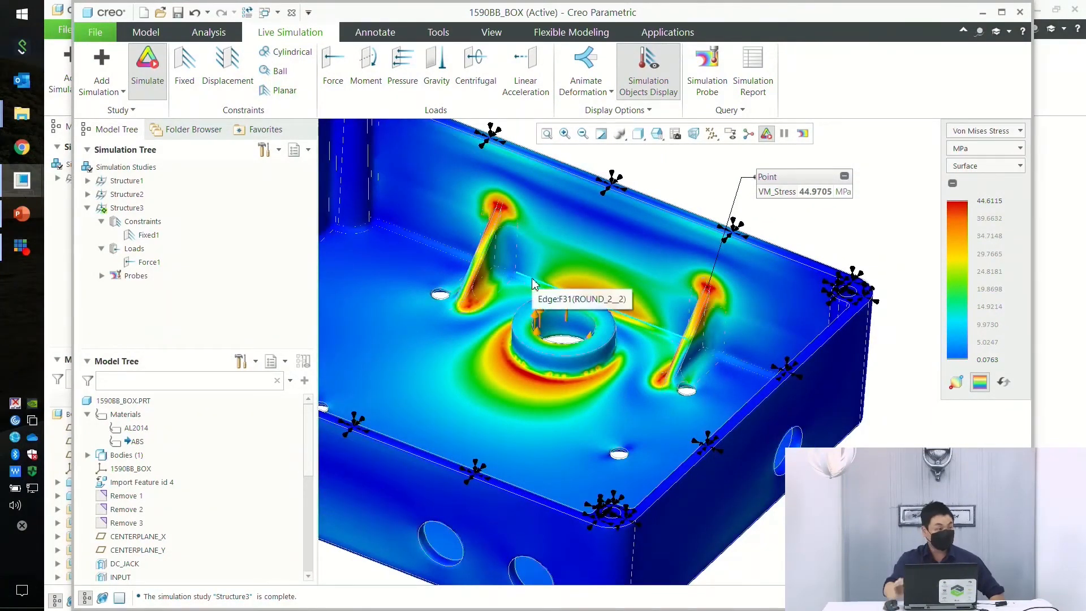
# - Close the 1590BB_BOX window, minimize BOOSTCONTROLLER and switch to the 1_CSL_HANGER model in Creo Parametric
pyautogui.click(1020, 12)
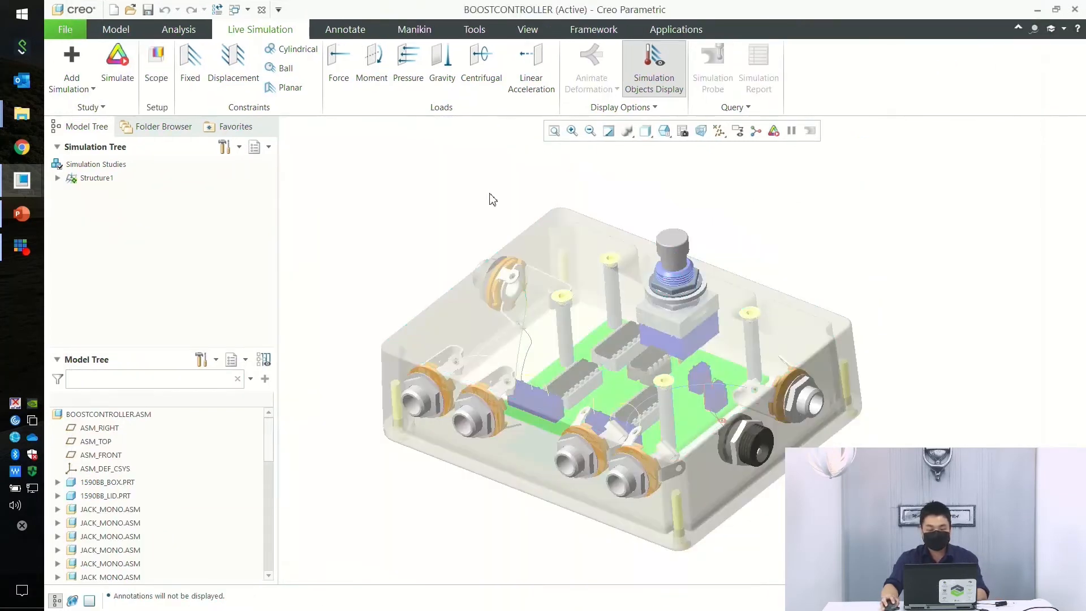
pyautogui.click(1038, 6)
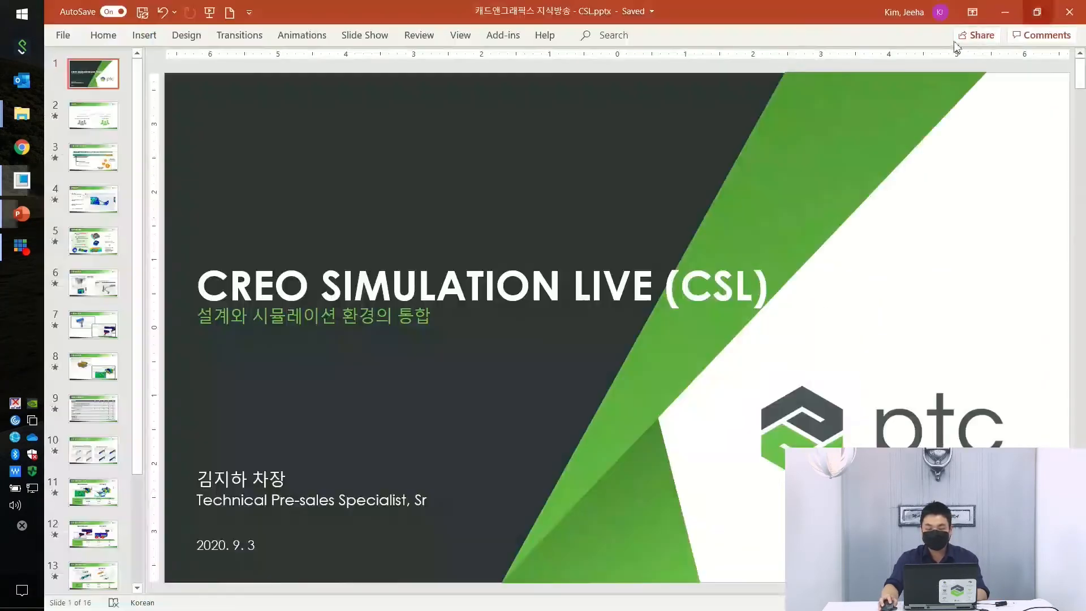
pyautogui.moveTo(21, 180)
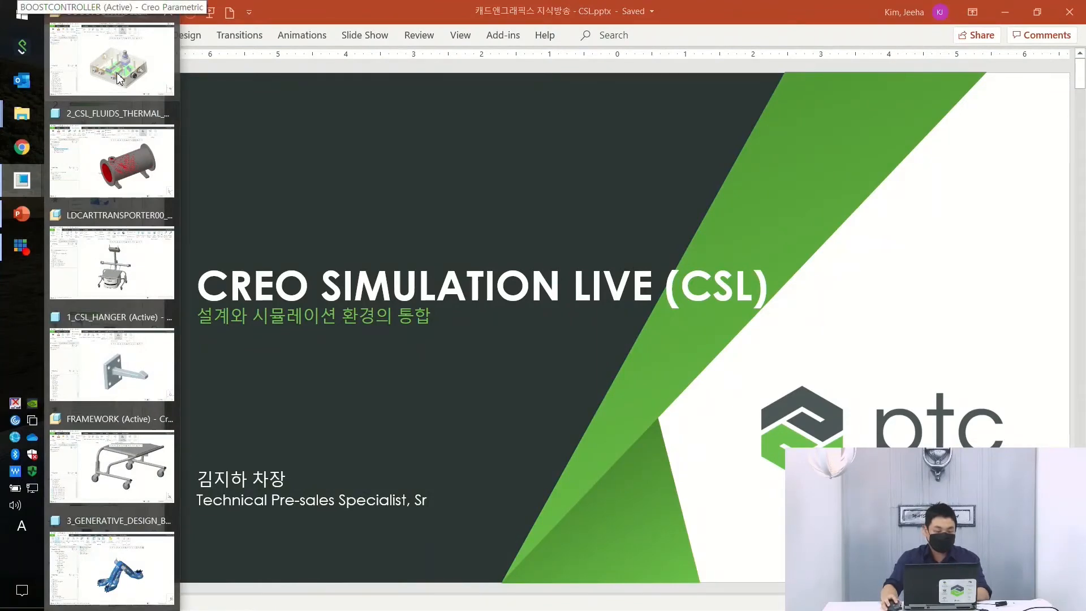
pyautogui.click(110, 353)
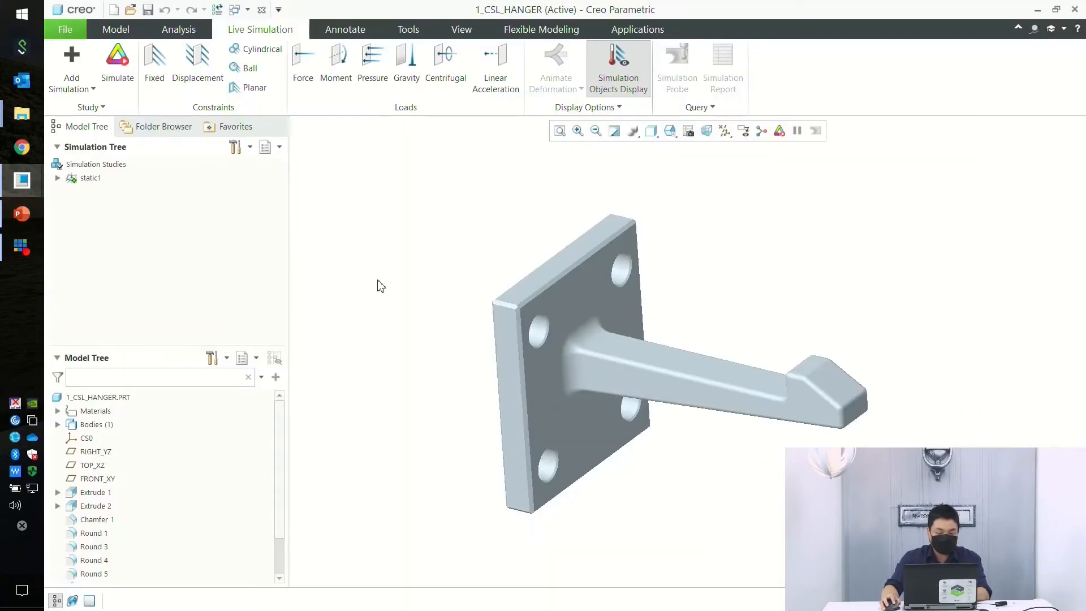
# - Apply a fixed constraint to the hidden back face of the hanger's mounting plate
pyautogui.moveTo(489, 222)
pyautogui.mouseDown(button='middle')
pyautogui.moveTo(723, 341)
pyautogui.moveTo(731, 334)
pyautogui.mouseUp(button='middle')
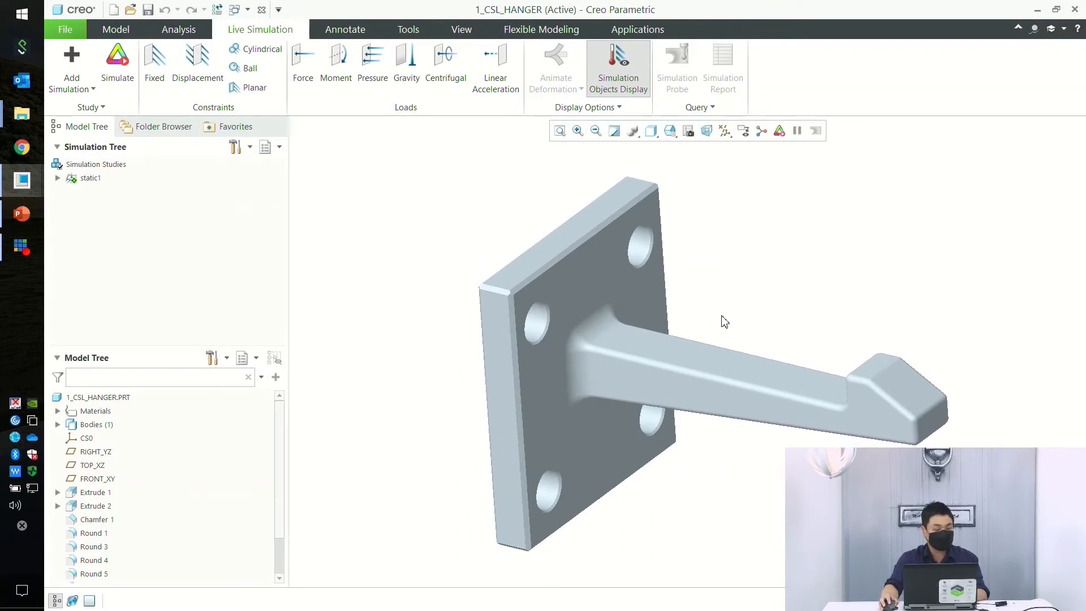
pyautogui.moveTo(724, 323); pyautogui.dragTo(735, 304, button='middle')
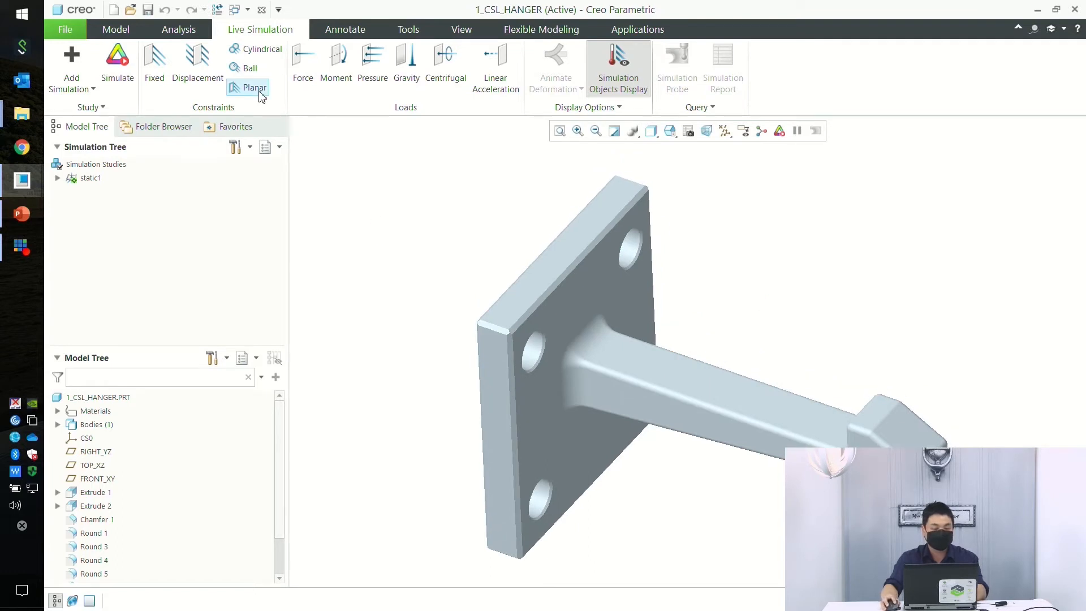
pyautogui.moveTo(608, 288); pyautogui.dragTo(606, 289, button='middle')
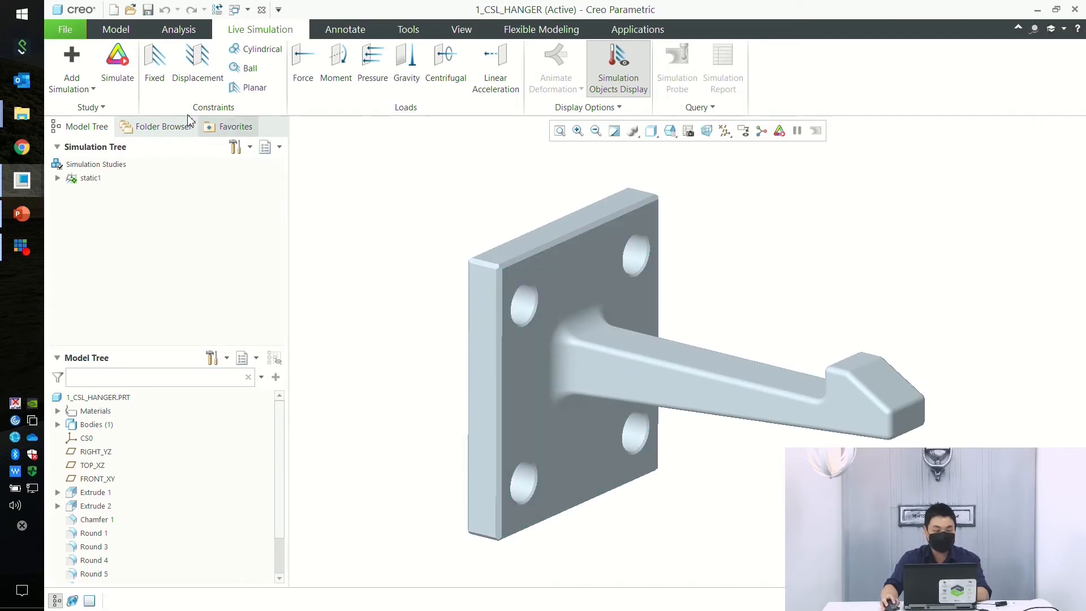
pyautogui.click(153, 73)
pyautogui.rightClick(528, 240)
pyautogui.click(528, 241)
pyautogui.middleClick(471, 203)
pyautogui.click(693, 202)
# - Apply a total force of -50 N in Y, defined by directional components, to the surfaces of the hook at the arm's end
pyautogui.click(849, 371)
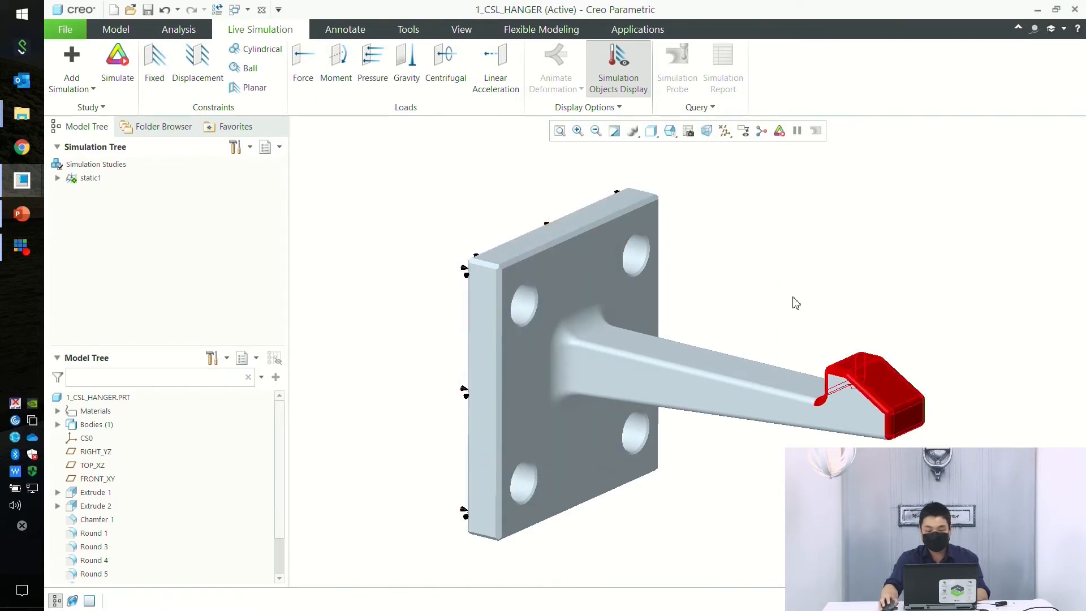
pyautogui.moveTo(795, 303); pyautogui.dragTo(700, 345, button='middle')
pyautogui.click(302, 94)
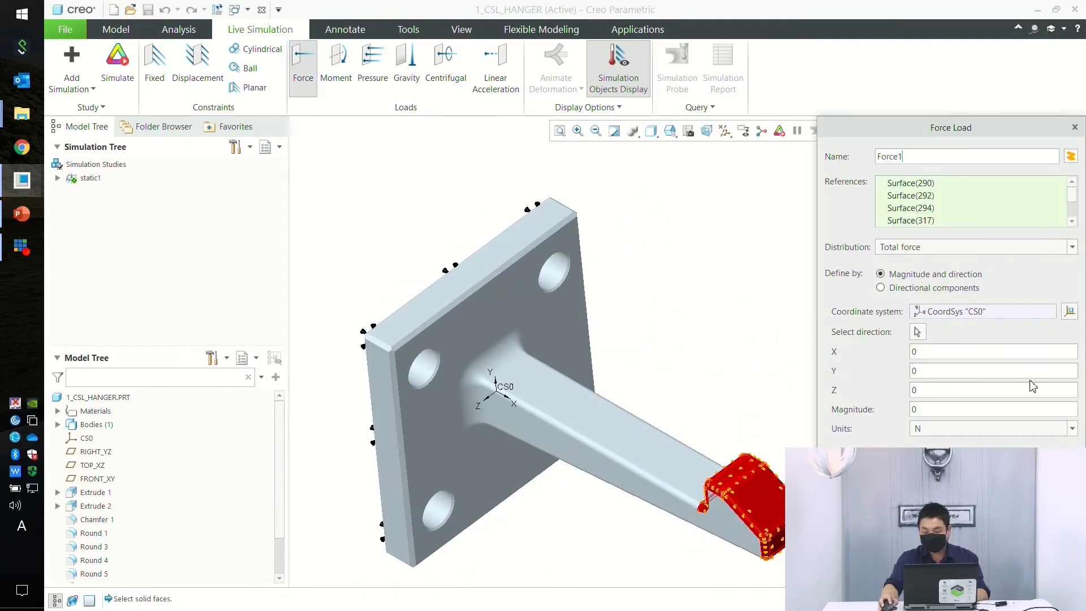
pyautogui.click(906, 288)
pyautogui.moveTo(939, 352); pyautogui.dragTo(896, 351)
pyautogui.write('-50')
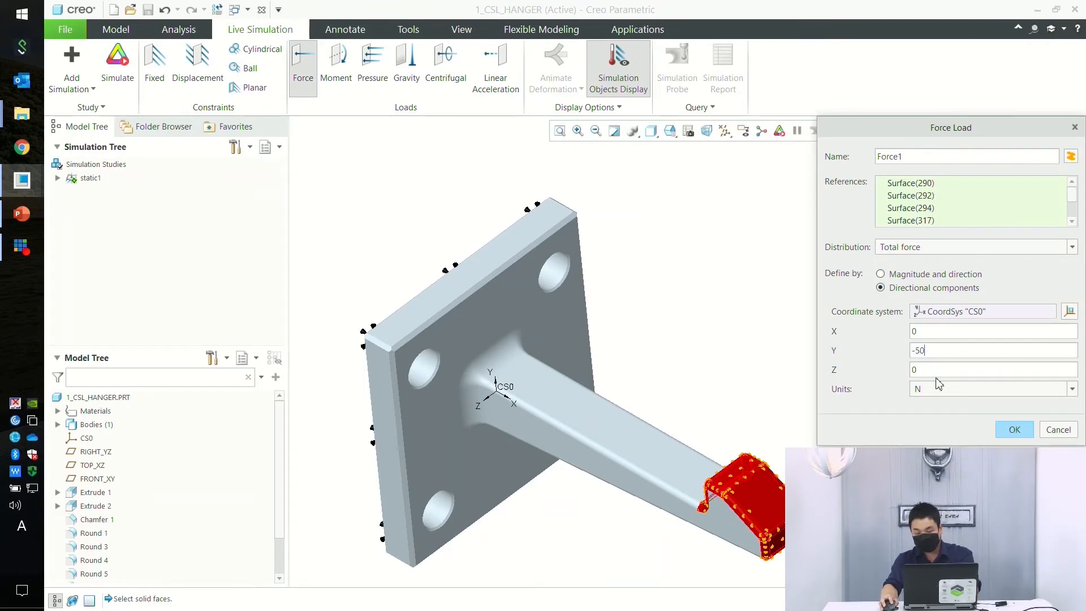
pyautogui.click(1016, 431)
pyautogui.scroll(-1, 874, 315)
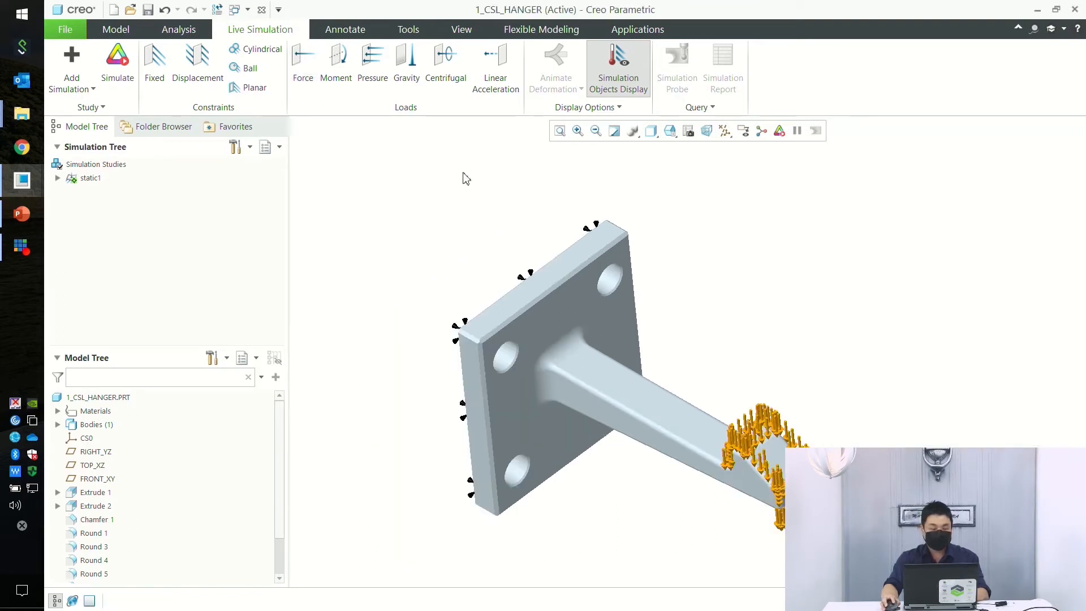
# - Expand the hanger's material list and run the live simulation of the static1 study
pyautogui.click(57, 411)
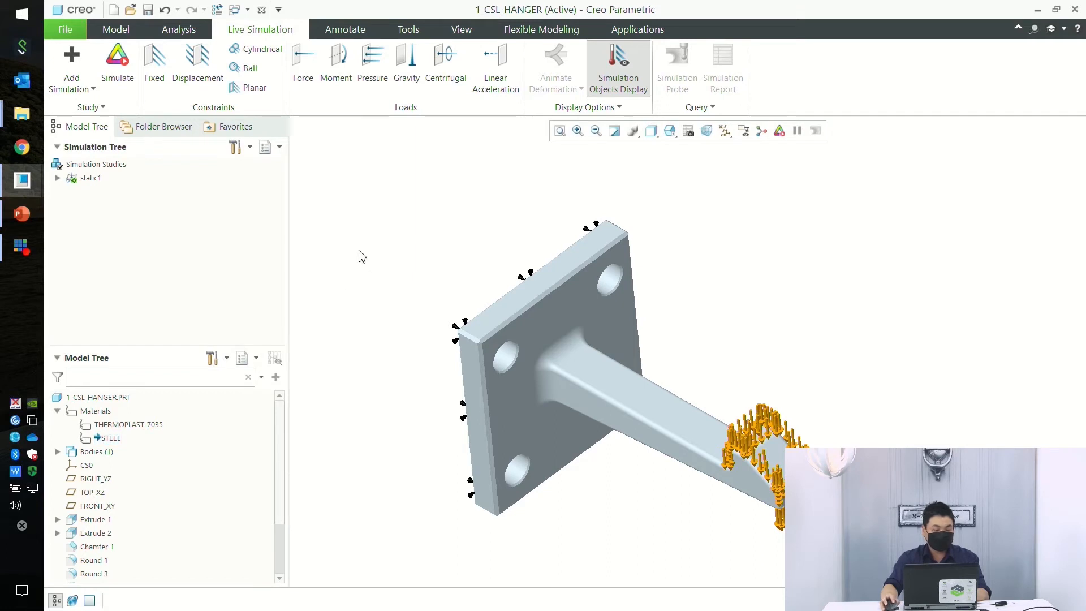
pyautogui.click(118, 66)
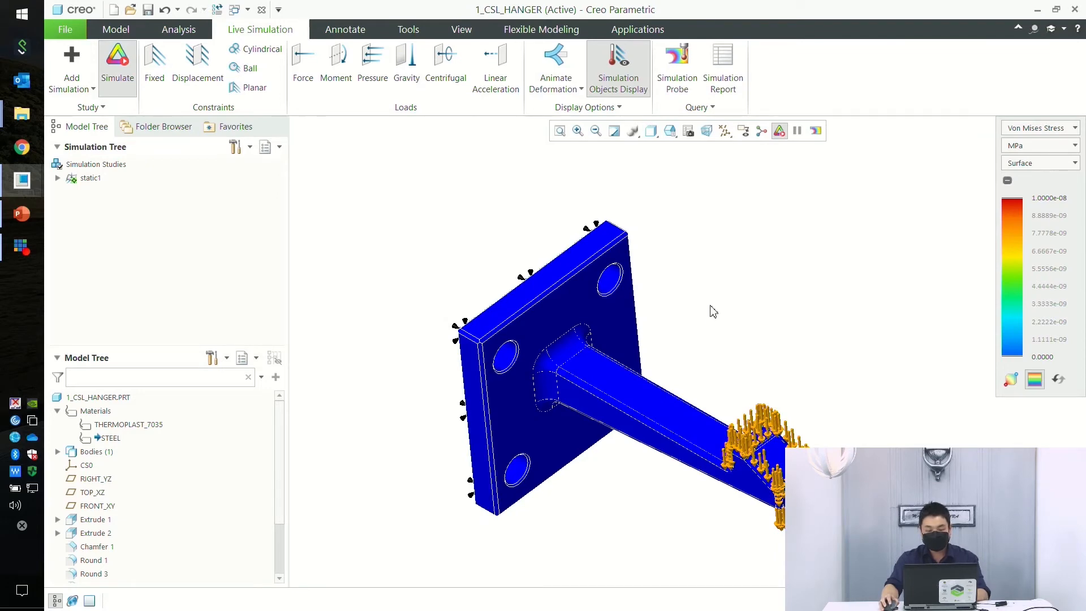
pyautogui.moveTo(693, 339); pyautogui.dragTo(756, 332, button='middle')
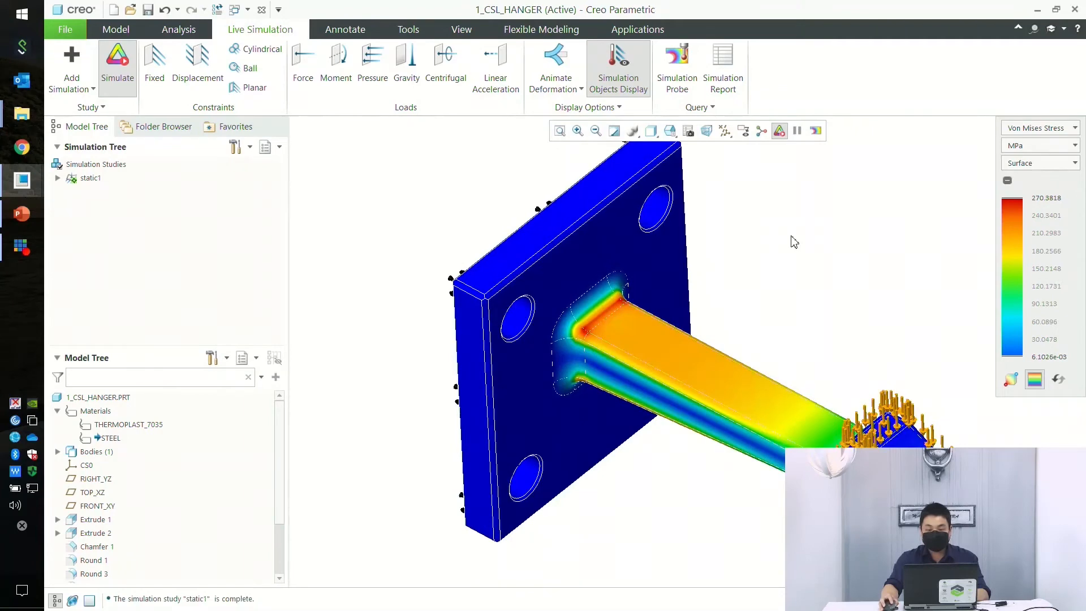
# - Probe the Von Mises stress at a point on the Round 3 surface at the arm's root and move its label clear of the plate
pyautogui.click(677, 65)
pyautogui.scroll(5, 606, 297)
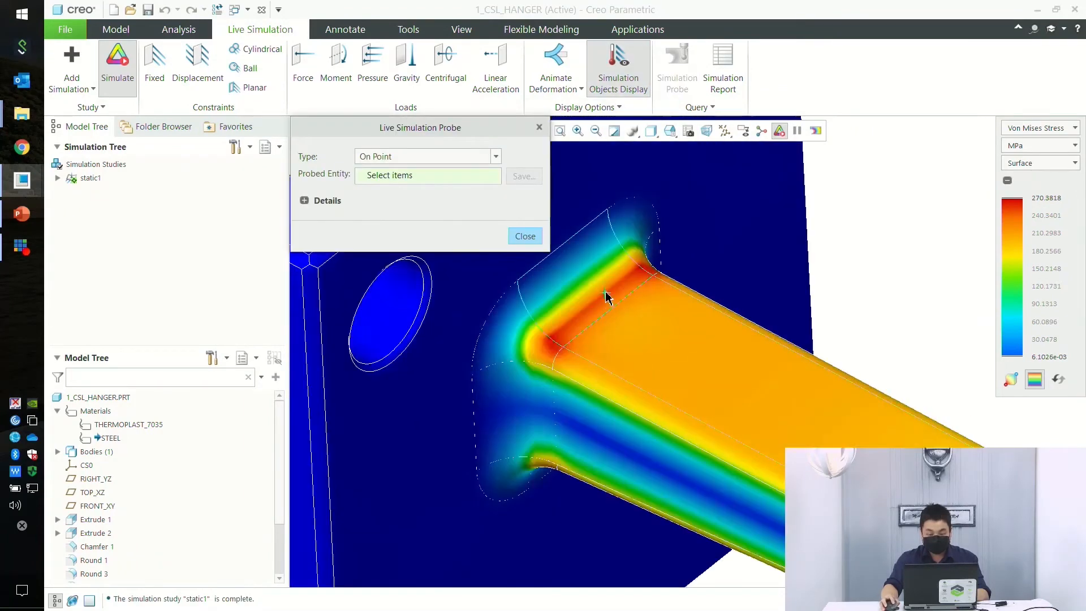
pyautogui.click(589, 282)
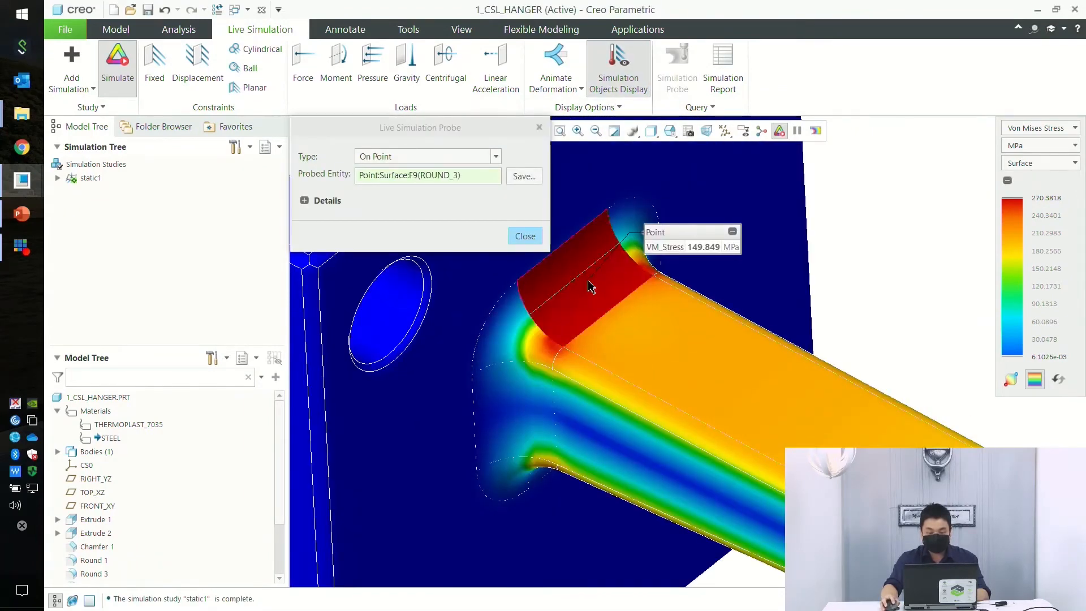
pyautogui.scroll(-5, 591, 344)
pyautogui.moveTo(691, 232); pyautogui.dragTo(753, 206)
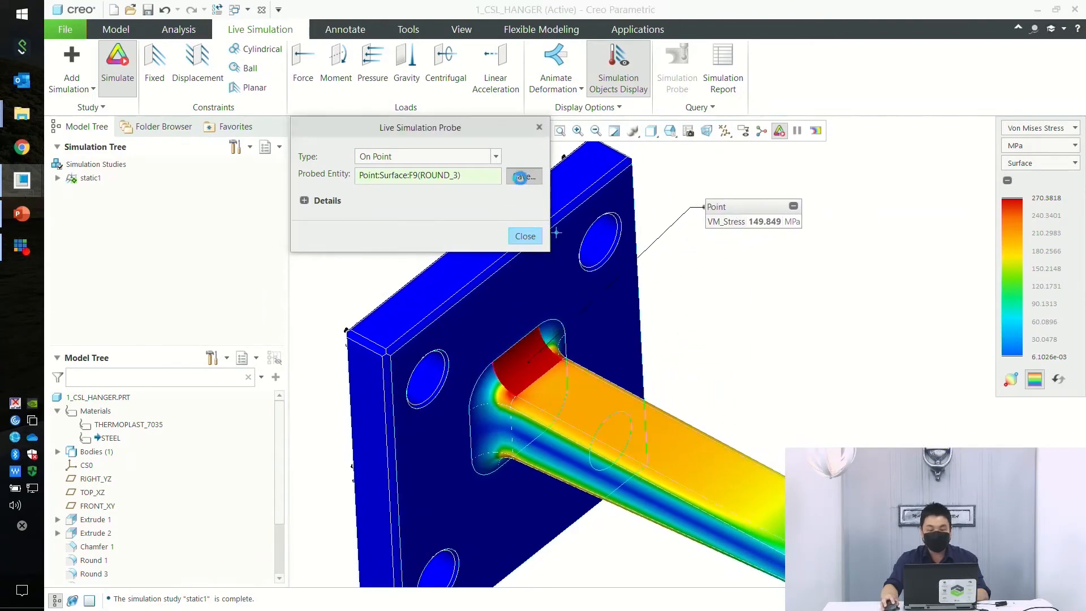
pyautogui.click(524, 176)
pyautogui.click(605, 247)
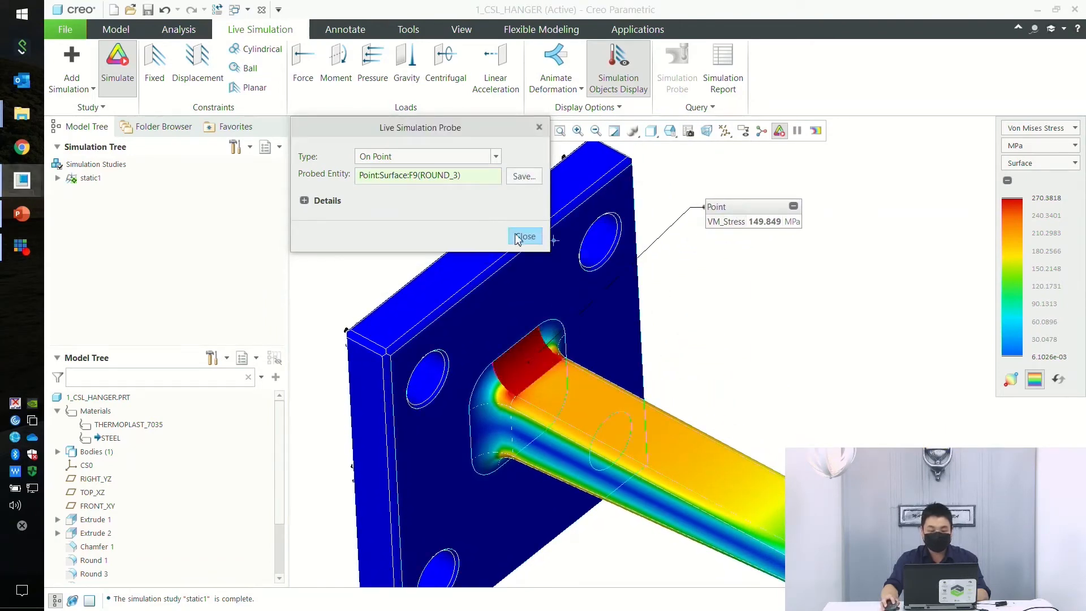
# - Switch the probe type to Maximum and probe the Von Mises stress of the whole hanger part
pyautogui.click(492, 158)
pyautogui.click(427, 182)
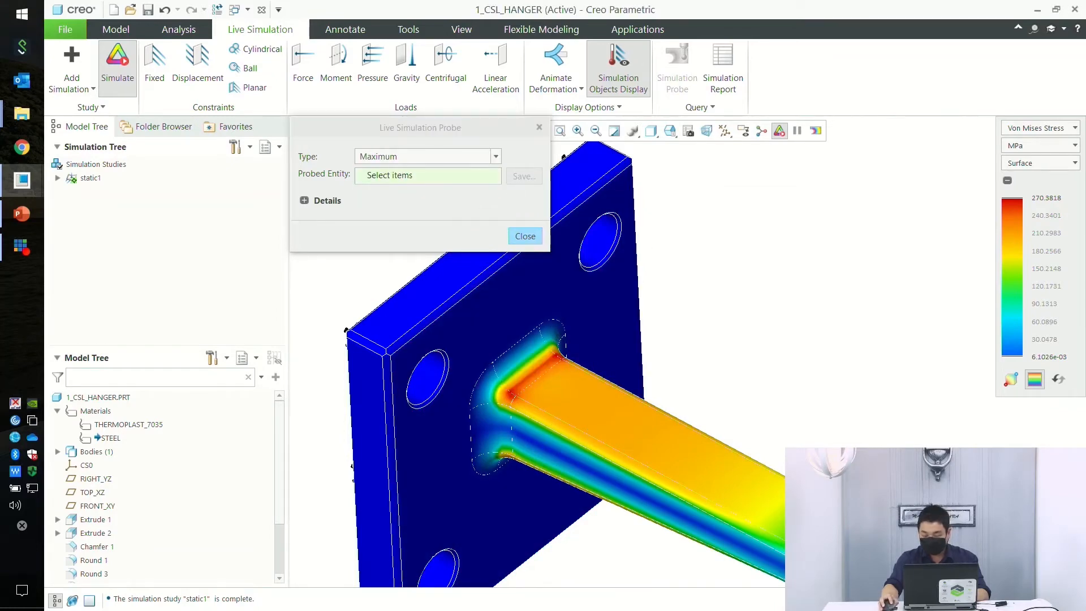
pyautogui.click(630, 427)
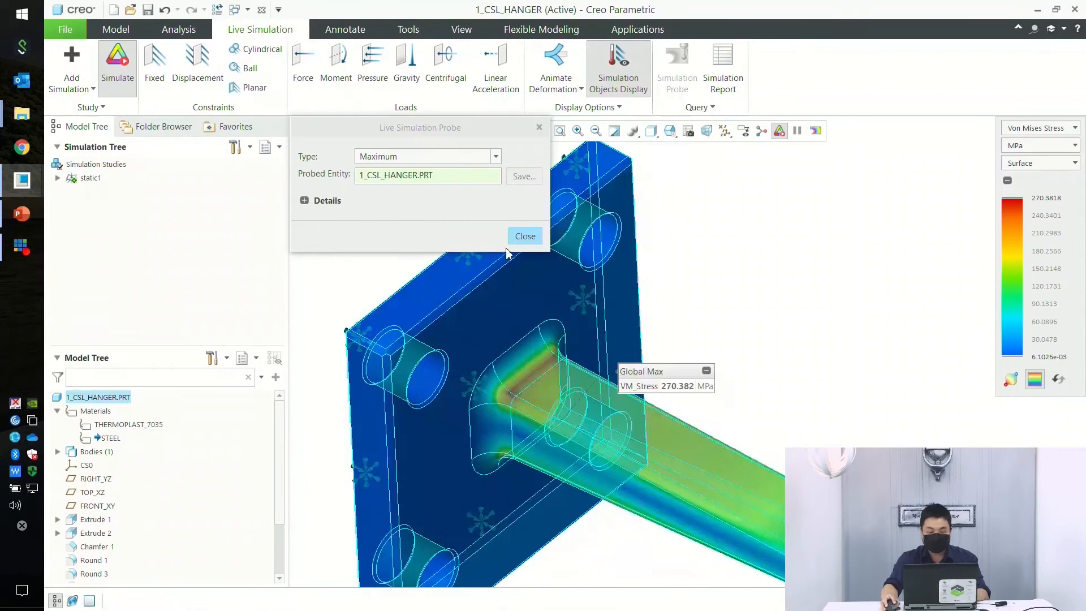
# - Save the maximum Von Mises stress probe of the hanger, close the probe definition and move its label clear of the model
pyautogui.click(524, 177)
pyautogui.click(564, 242)
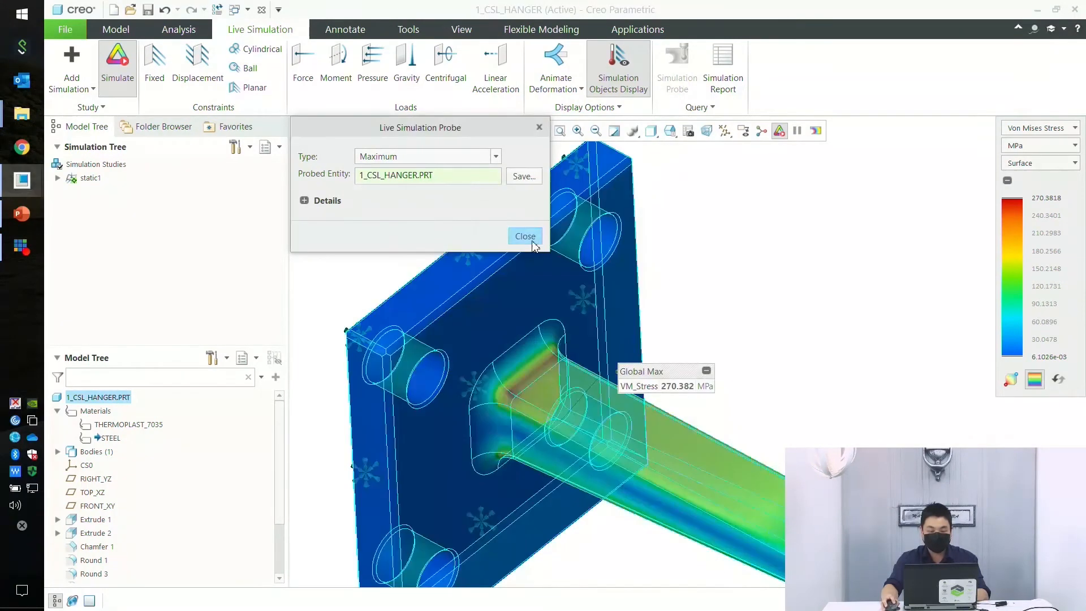
pyautogui.click(524, 235)
pyautogui.moveTo(679, 367); pyautogui.dragTo(818, 189)
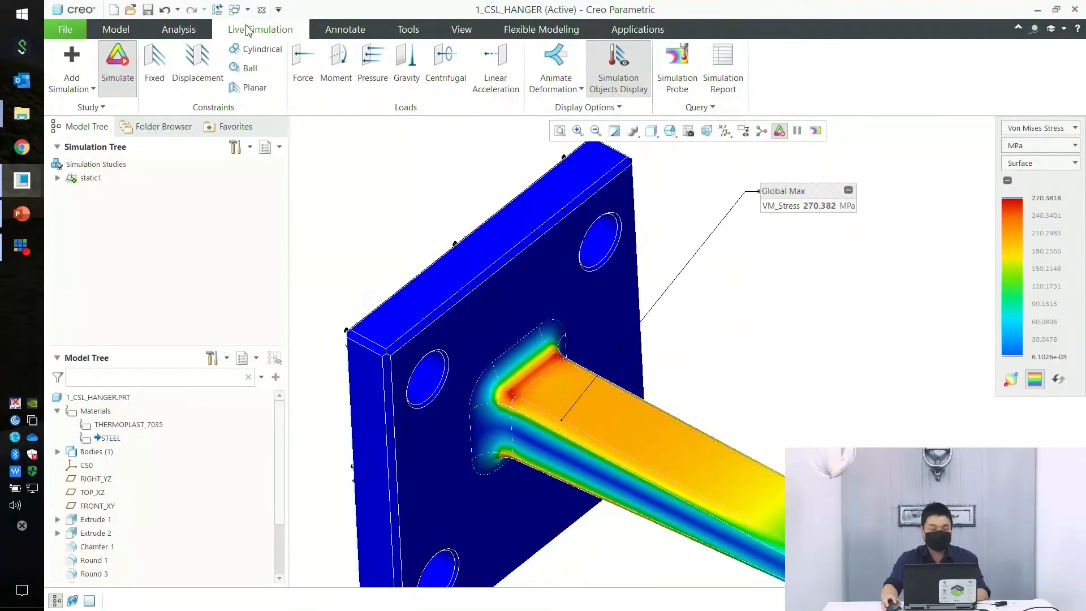
# - Start a sensitivity analysis and choose the 3 mm dimension of the arm's Extrude 2 feature as its variable
pyautogui.click(179, 29)
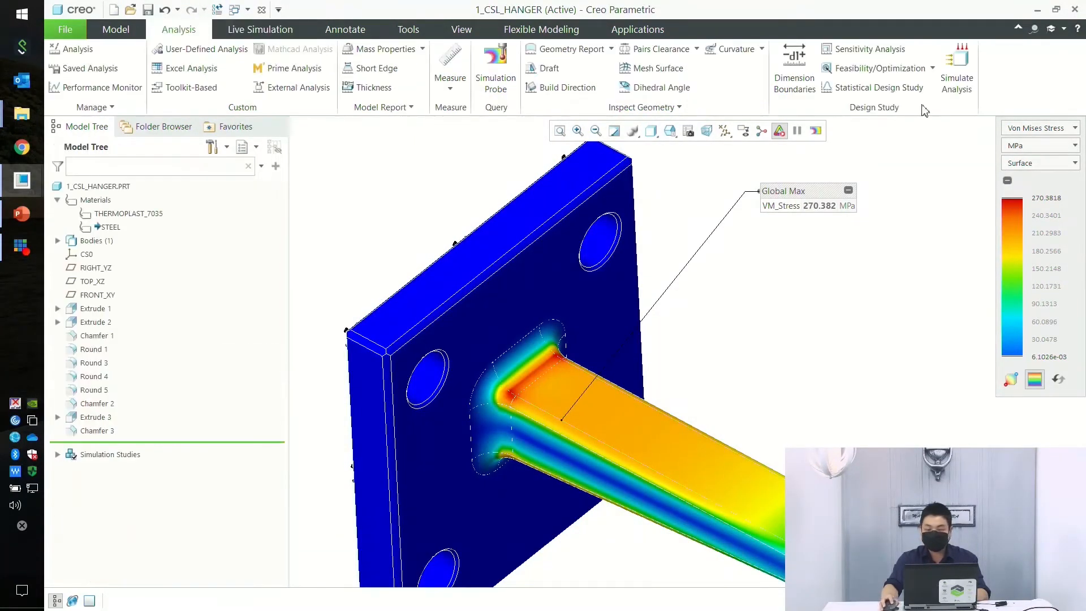
pyautogui.click(866, 53)
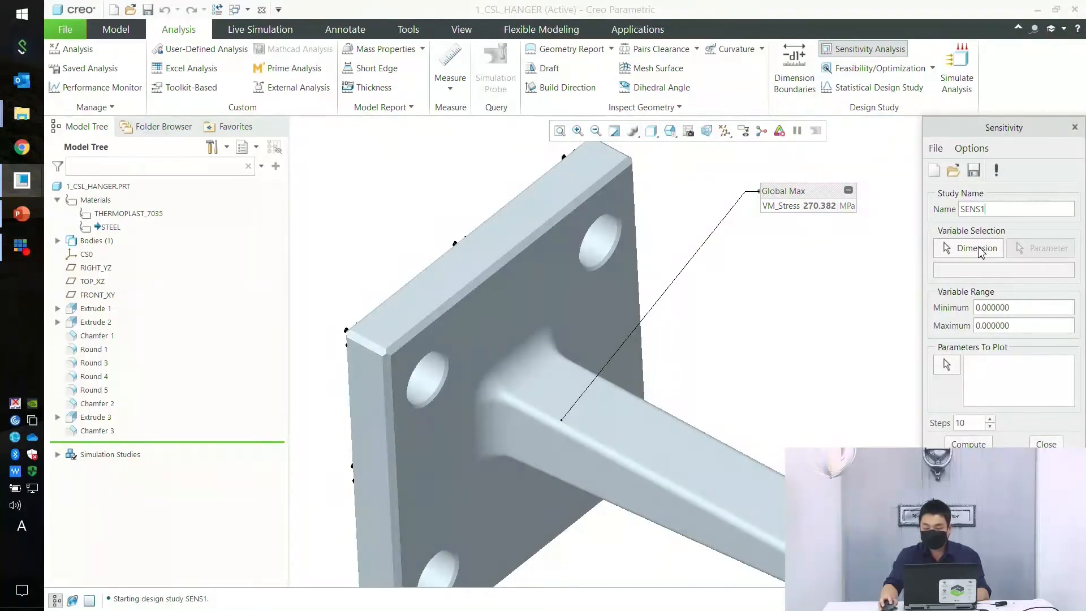
pyautogui.click(981, 252)
pyautogui.scroll(3, 646, 396)
pyautogui.keyDown('shift'); pyautogui.moveTo(647, 403); pyautogui.dragTo(622, 321, button='middle'); pyautogui.keyUp('shift')
pyautogui.moveTo(620, 380)
pyautogui.mouseDown(button='middle')
pyautogui.moveTo(616, 359)
pyautogui.moveTo(627, 370)
pyautogui.moveTo(607, 366)
pyautogui.mouseUp(button='middle')
pyautogui.click(552, 350)
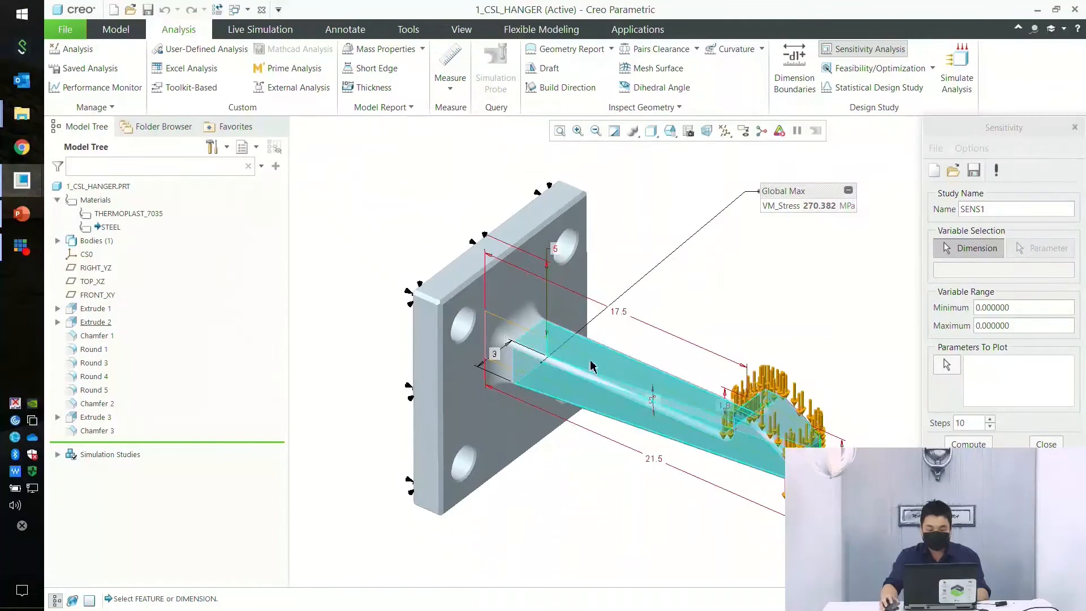
pyautogui.click(496, 360)
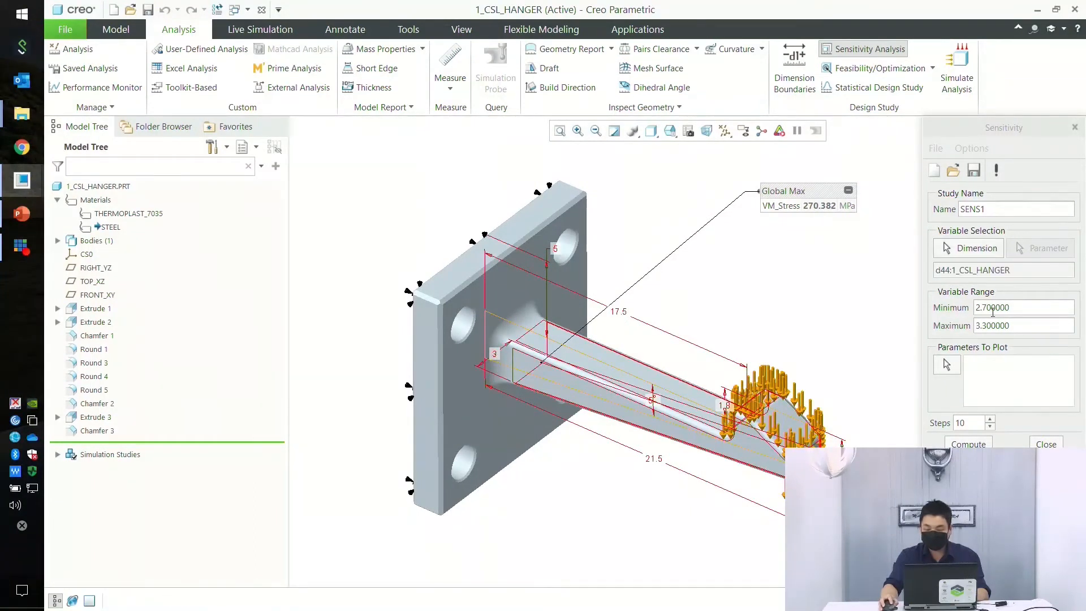
# - Set the sensitivity variable's range to a minimum of 2.5 and a maximum of 4
pyautogui.write('2.5')
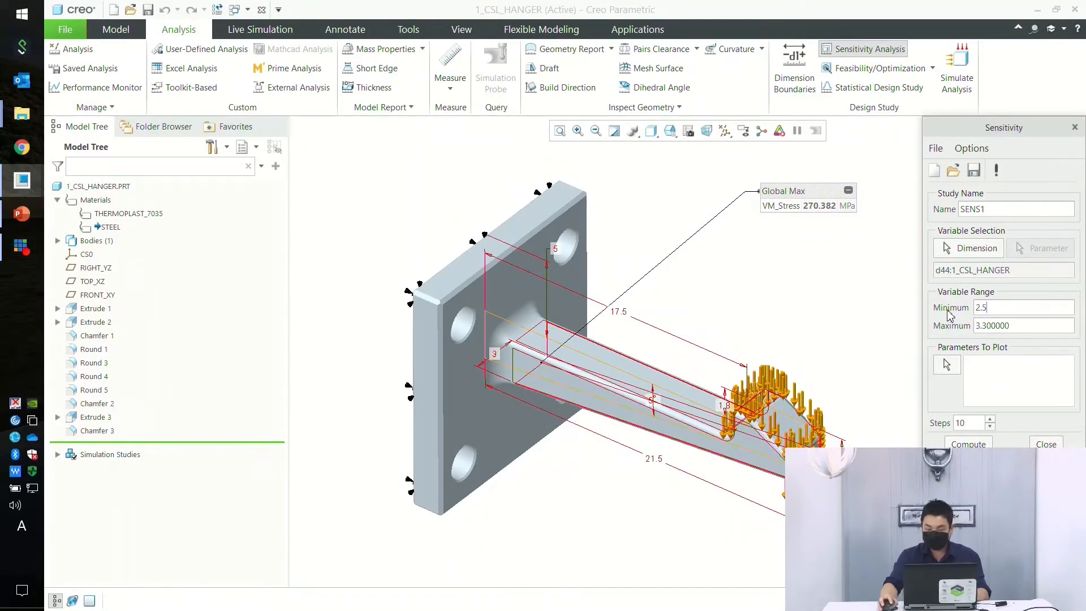
pyautogui.doubleClick(1016, 326)
pyautogui.write('4')
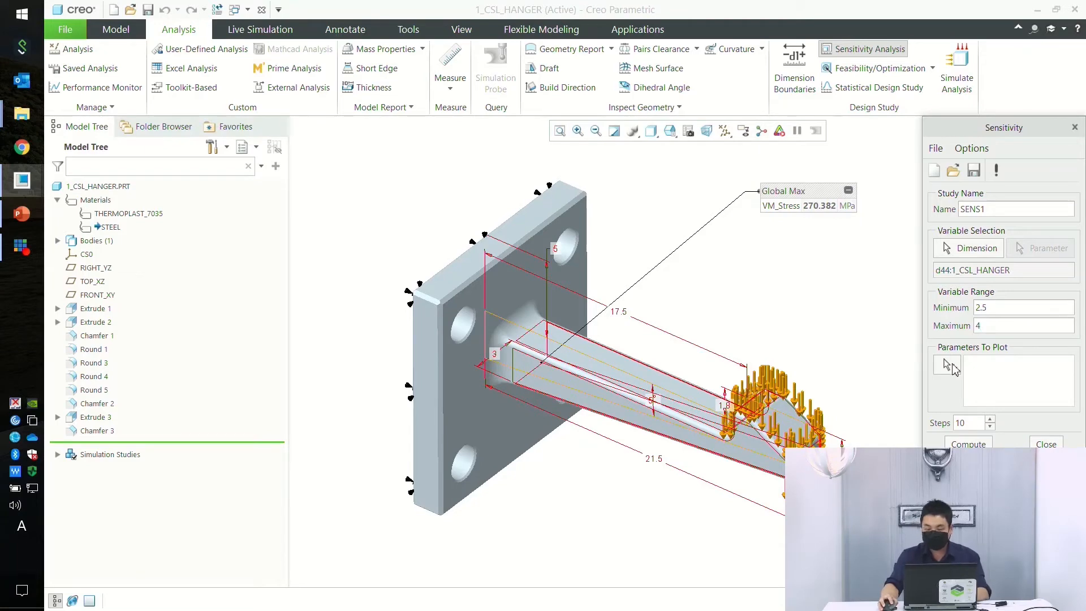
# - Plot the saved STATIC1_VM_STRESS_MAX probe parameter over 4 steps, compute the sensitivity study, and close the plot and study
pyautogui.click(947, 365)
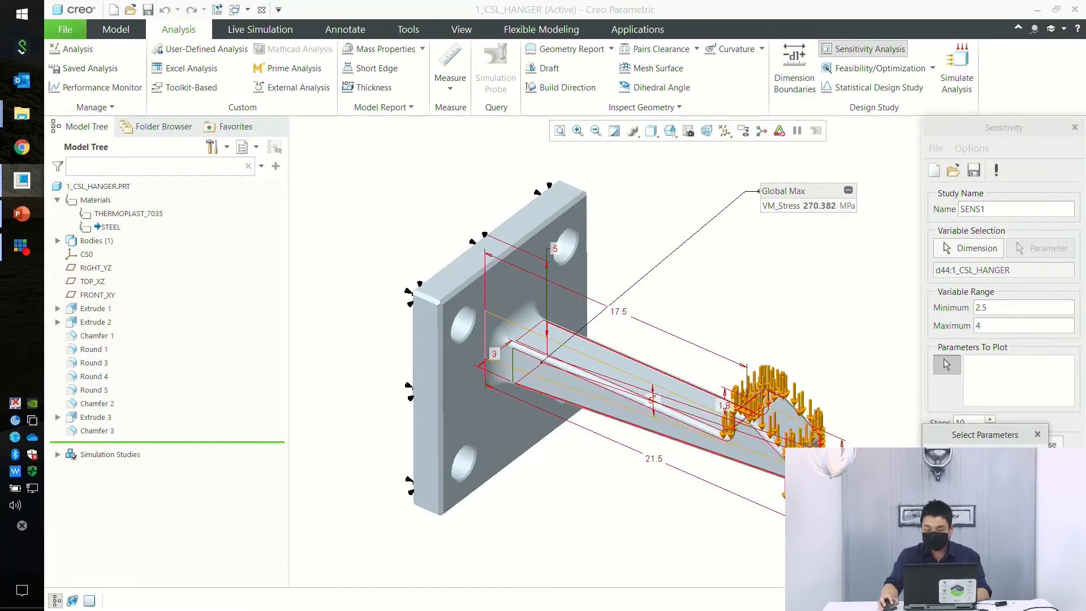
pyautogui.click(962, 565)
pyautogui.moveTo(976, 427); pyautogui.dragTo(951, 431)
pyautogui.write('4')
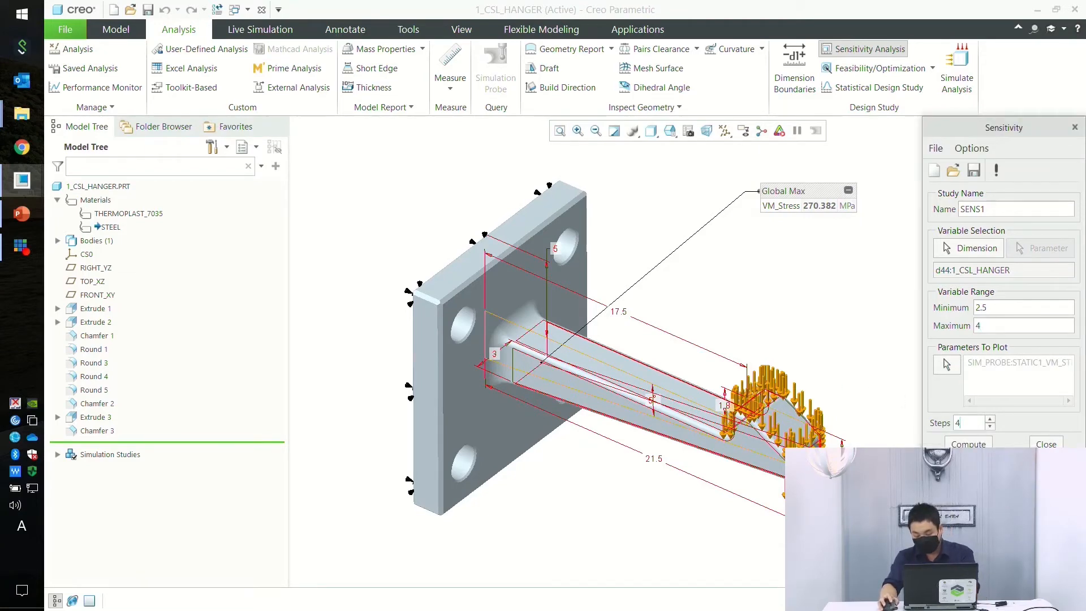
pyautogui.click(961, 442)
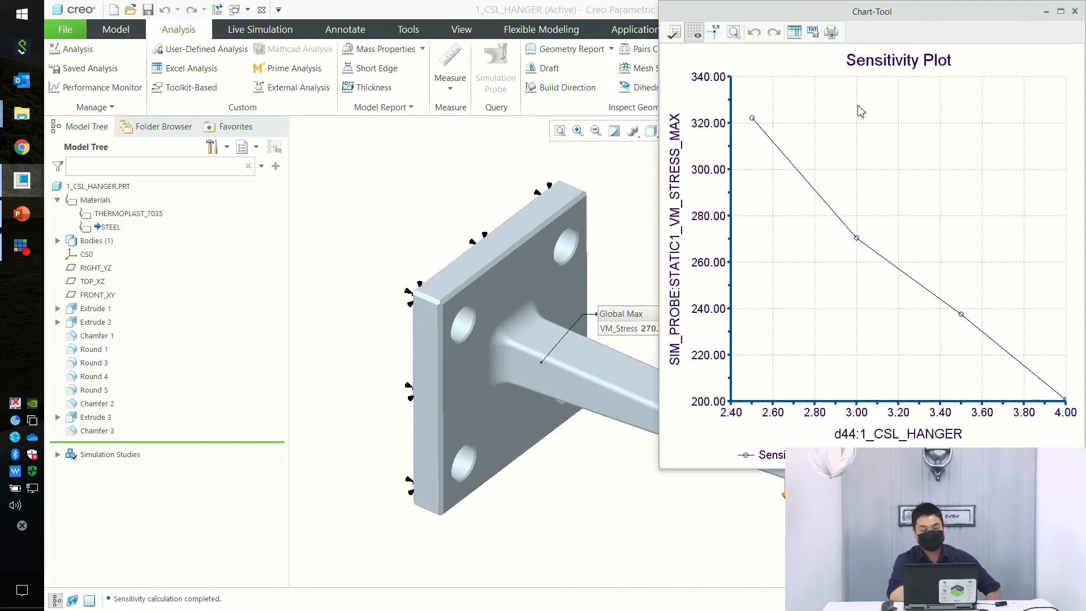
pyautogui.click(1075, 11)
pyautogui.click(1046, 445)
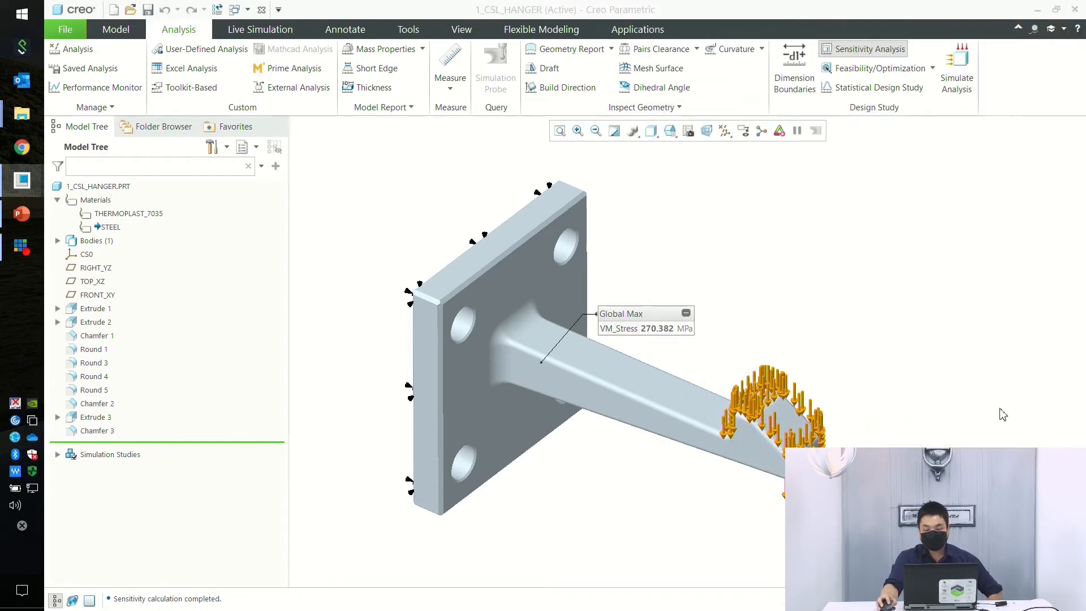
pyautogui.scroll(1, 732, 346)
pyautogui.scroll(-1, 552, 261)
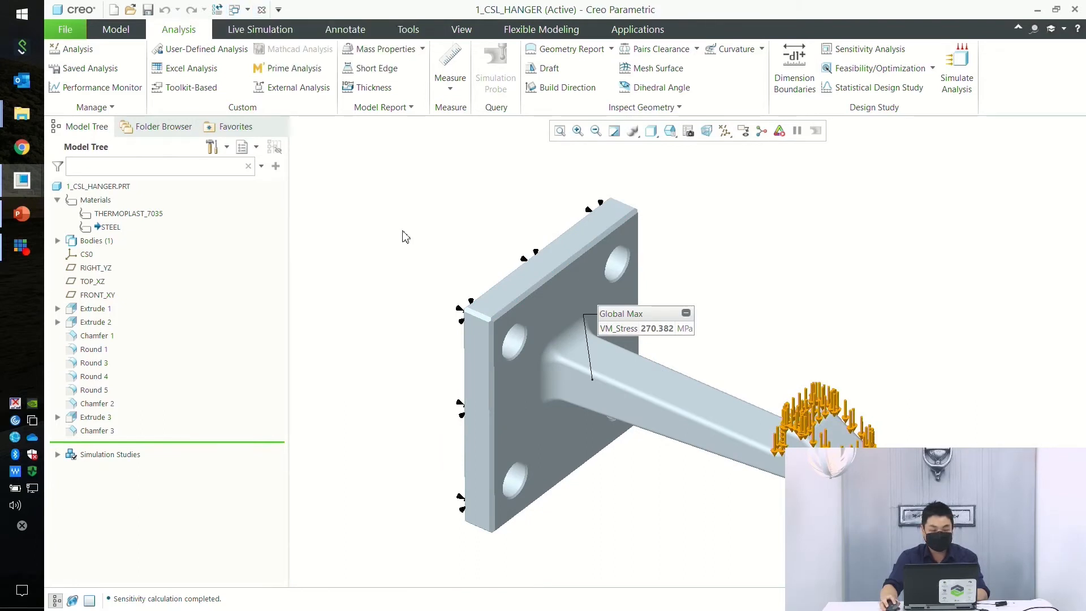
pyautogui.click(260, 30)
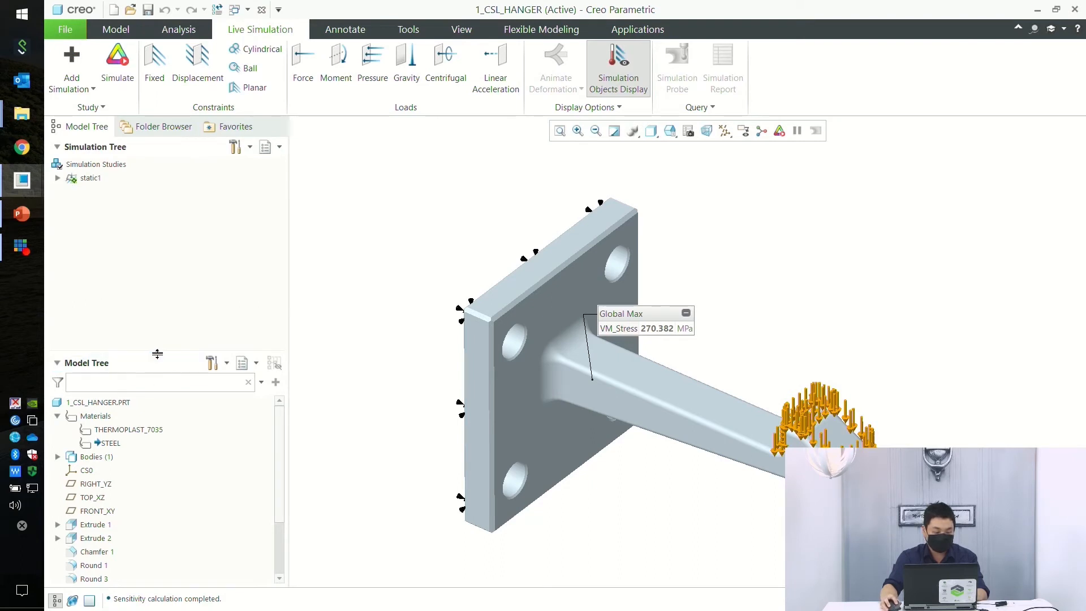
pyautogui.moveTo(157, 353); pyautogui.dragTo(169, 266)
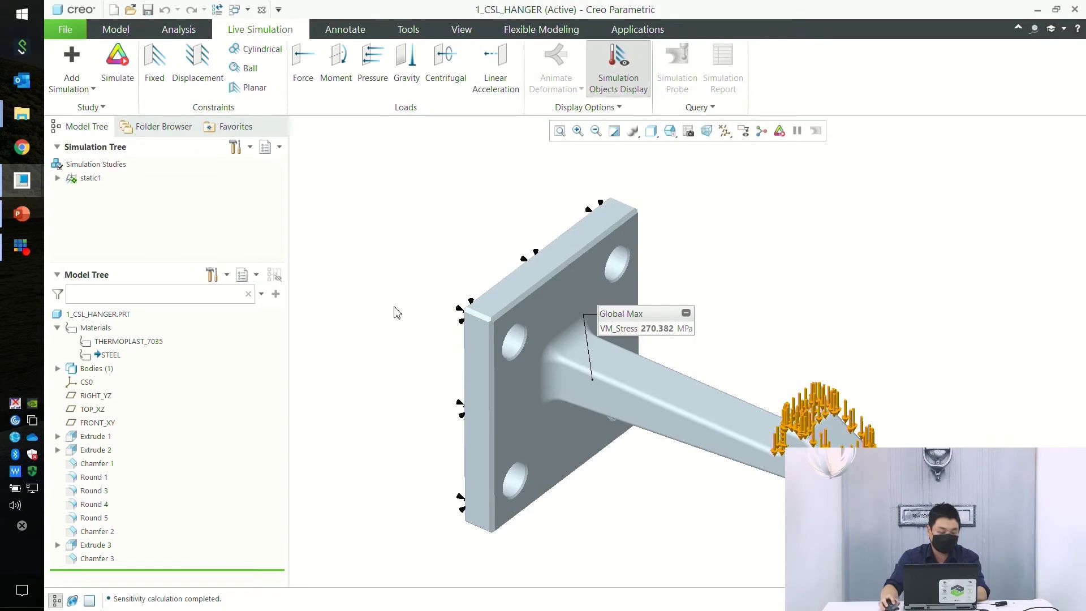
pyautogui.click(178, 29)
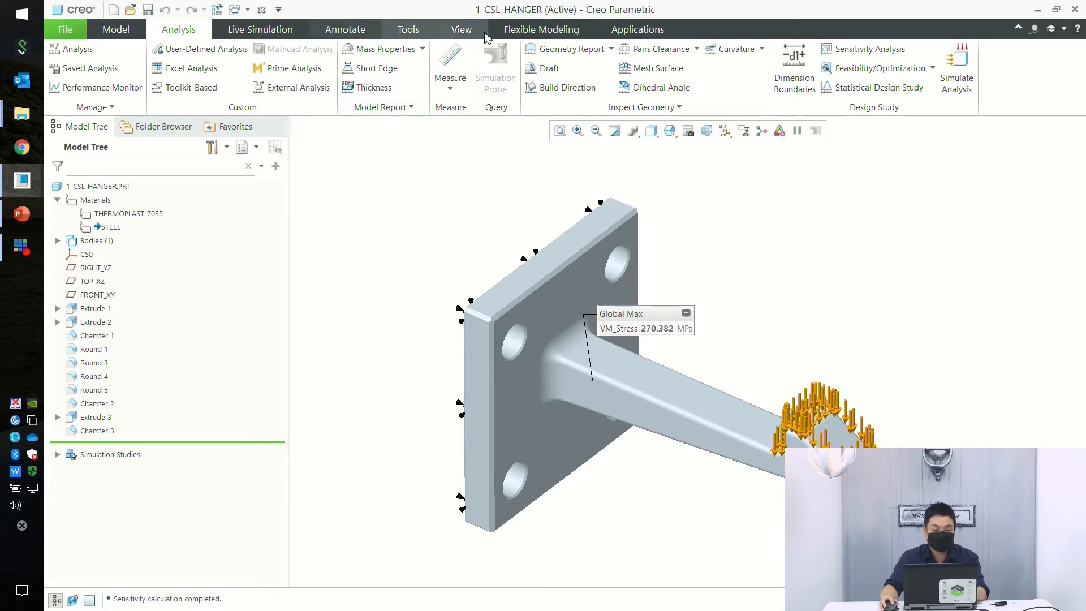
pyautogui.click(257, 34)
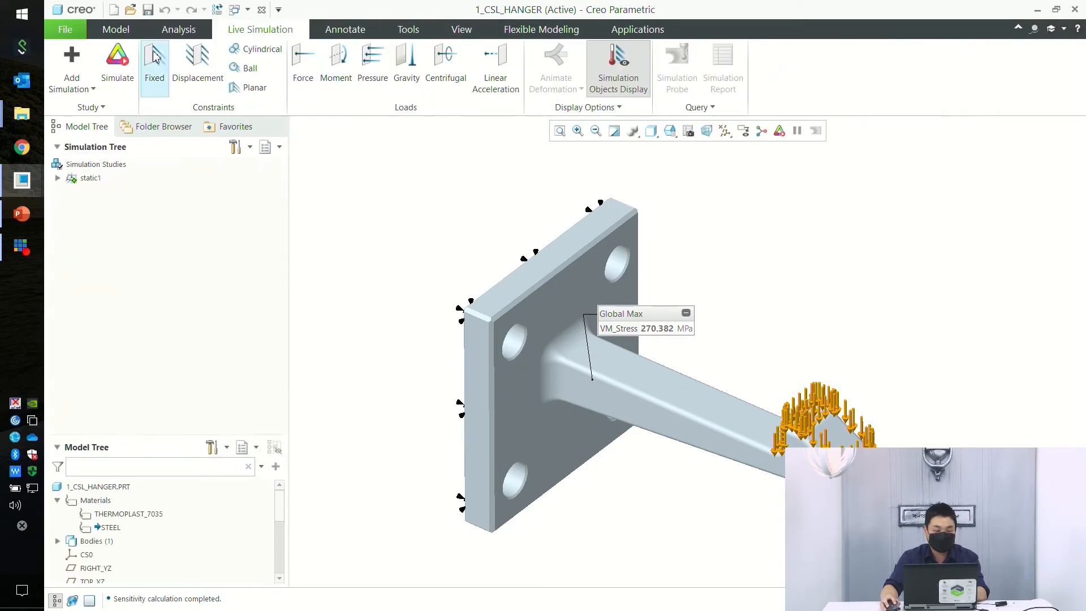
pyautogui.click(169, 32)
pyautogui.click(125, 31)
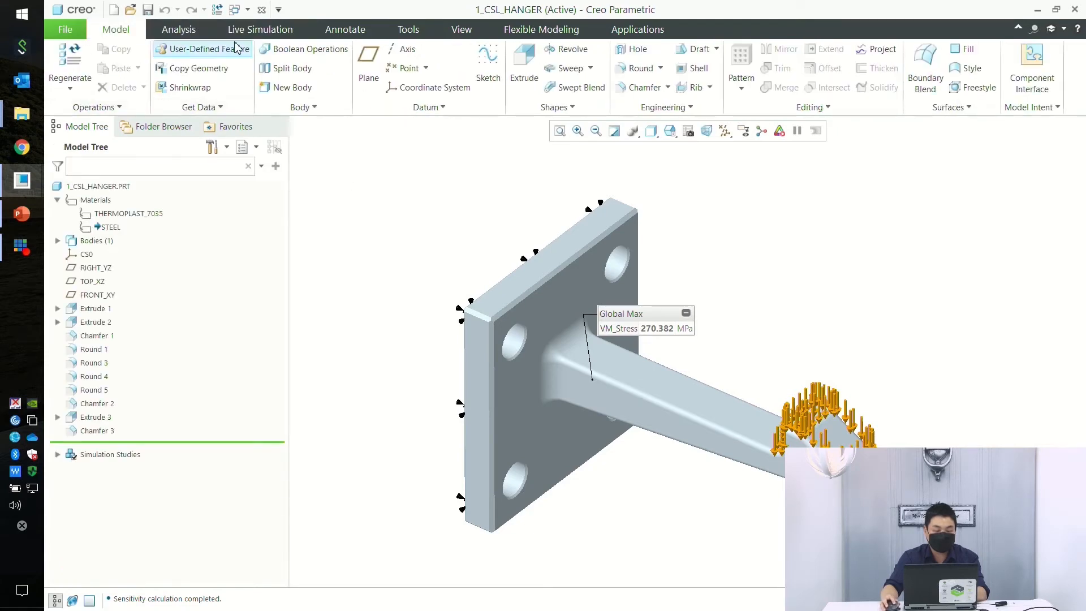
pyautogui.click(280, 28)
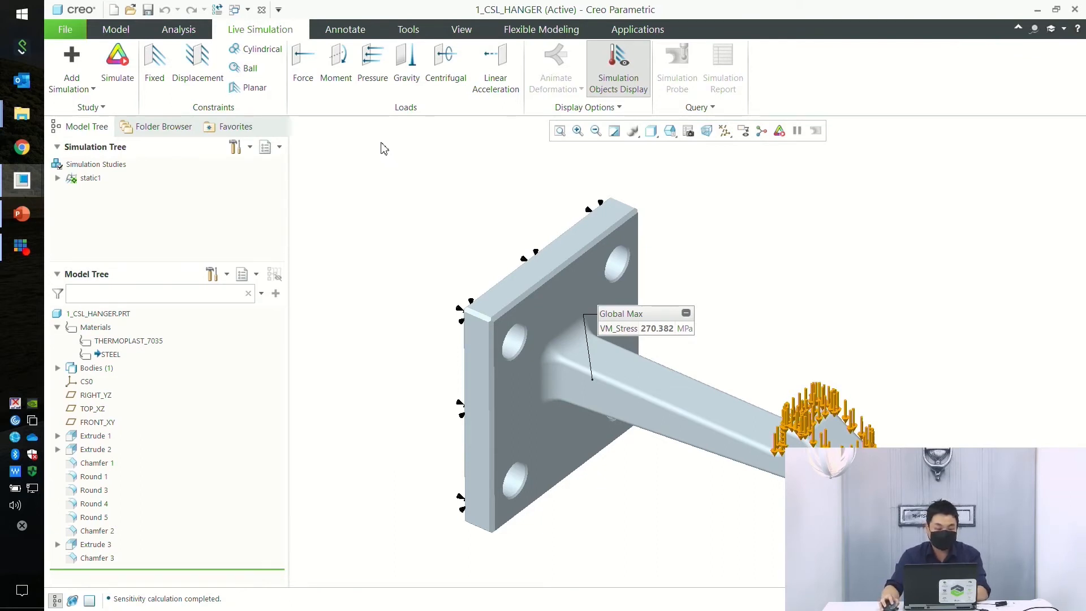
pyautogui.click(58, 179)
pyautogui.click(57, 179)
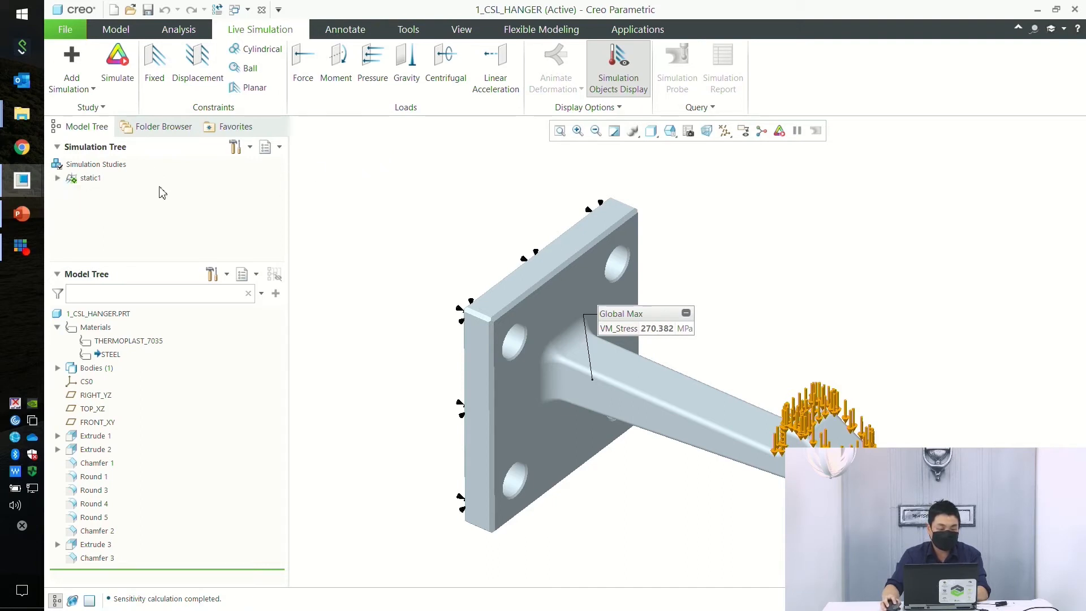
# - Add a thermal simulation study to the hanger and compare it with static1 in the simulation tree
pyautogui.click(77, 89)
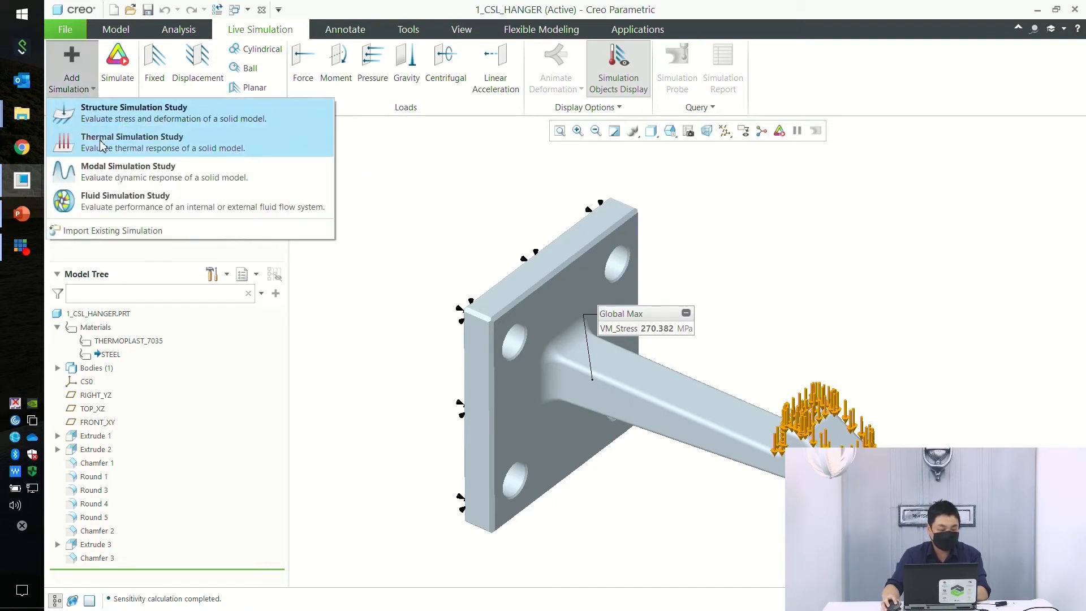
pyautogui.click(132, 142)
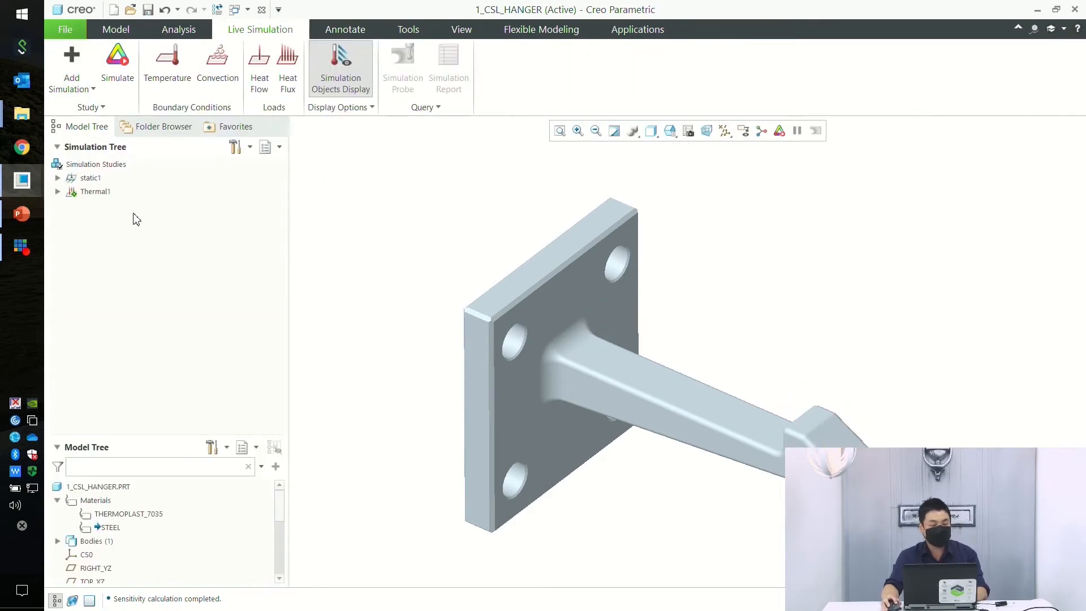
pyautogui.click(91, 178)
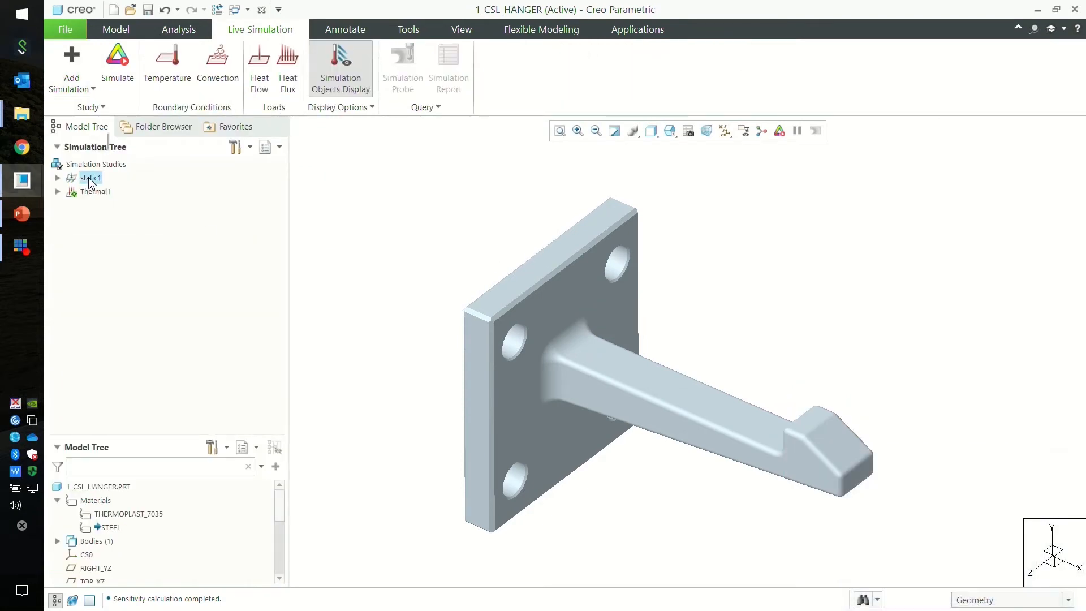
pyautogui.click(57, 177)
pyautogui.click(58, 177)
pyautogui.click(91, 192)
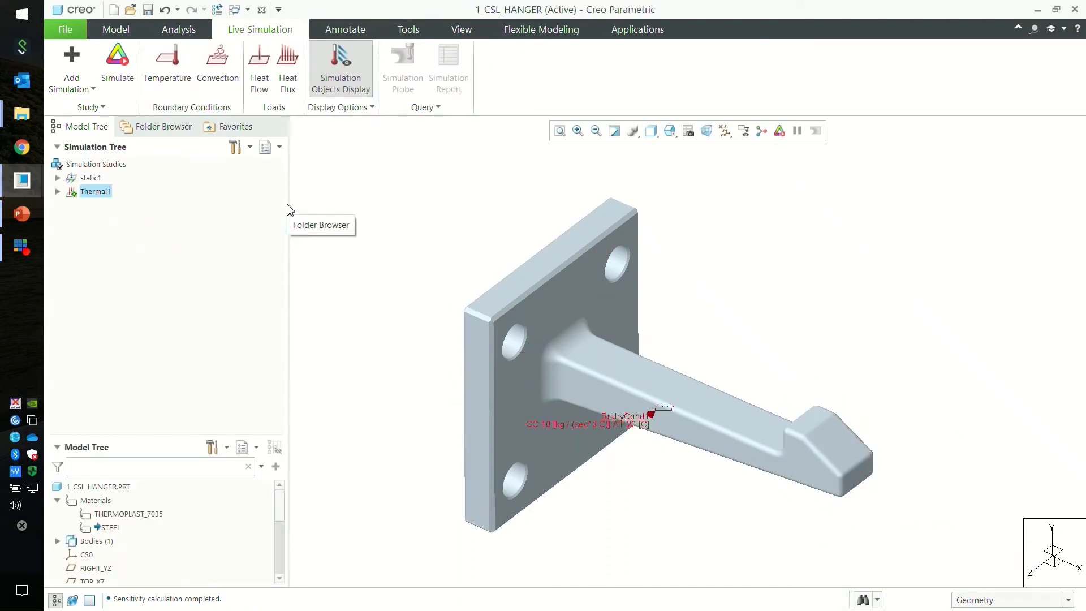
pyautogui.click(421, 208)
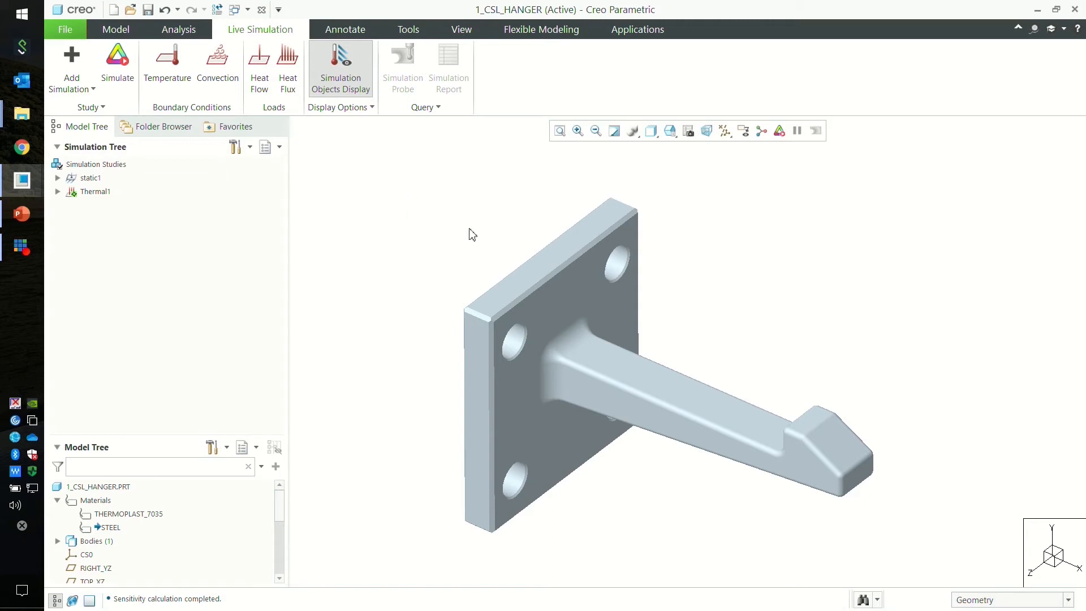
pyautogui.click(171, 85)
pyautogui.moveTo(785, 379); pyautogui.dragTo(931, 503)
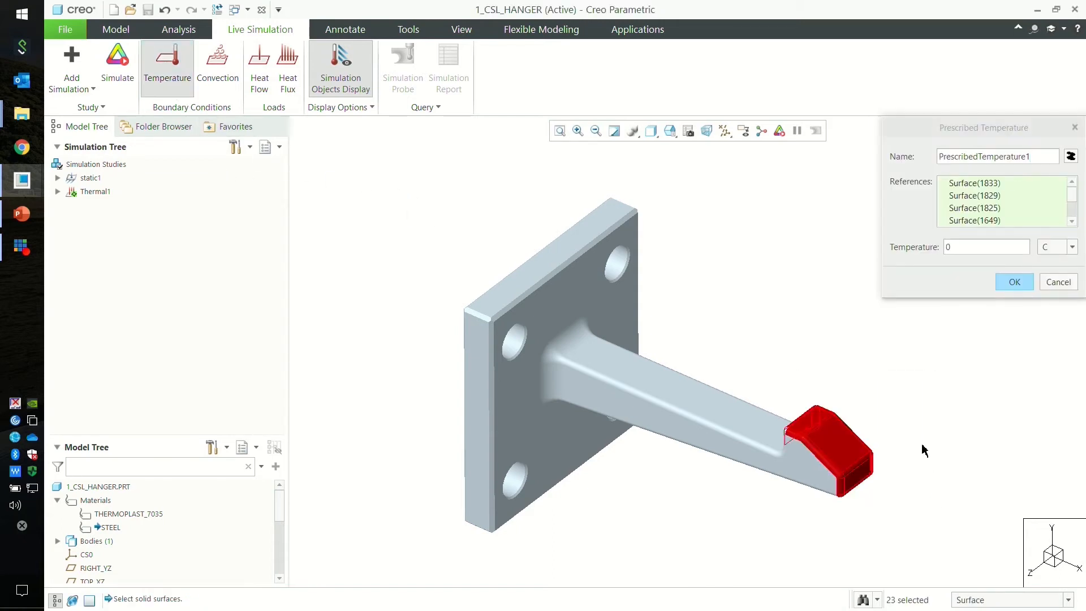
pyautogui.keyDown('shift'); pyautogui.moveTo(911, 466); pyautogui.dragTo(859, 449, button='middle'); pyautogui.keyUp('shift')
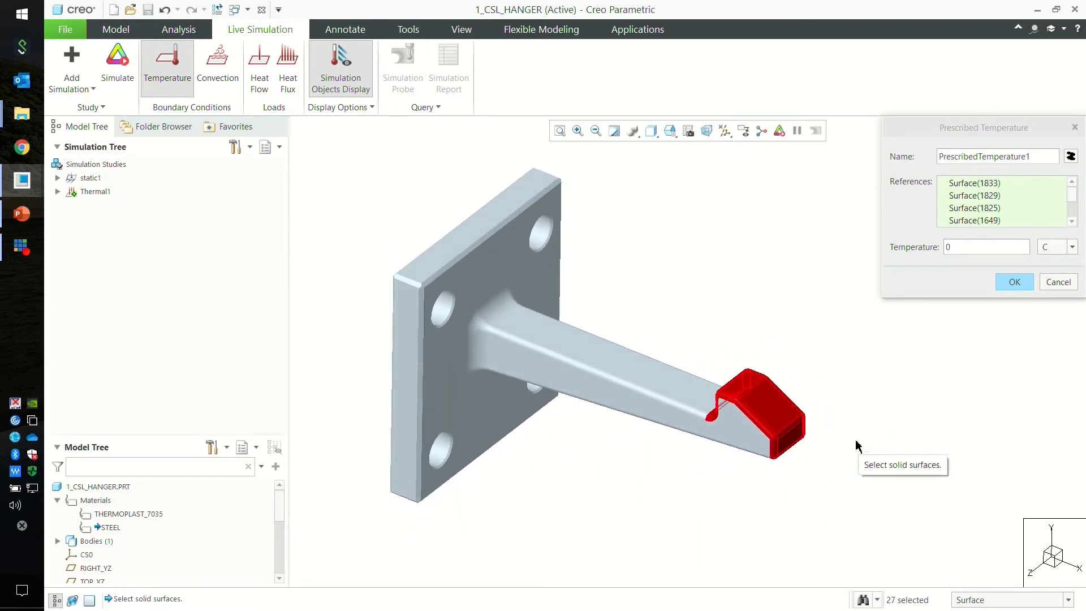
pyautogui.click(1053, 285)
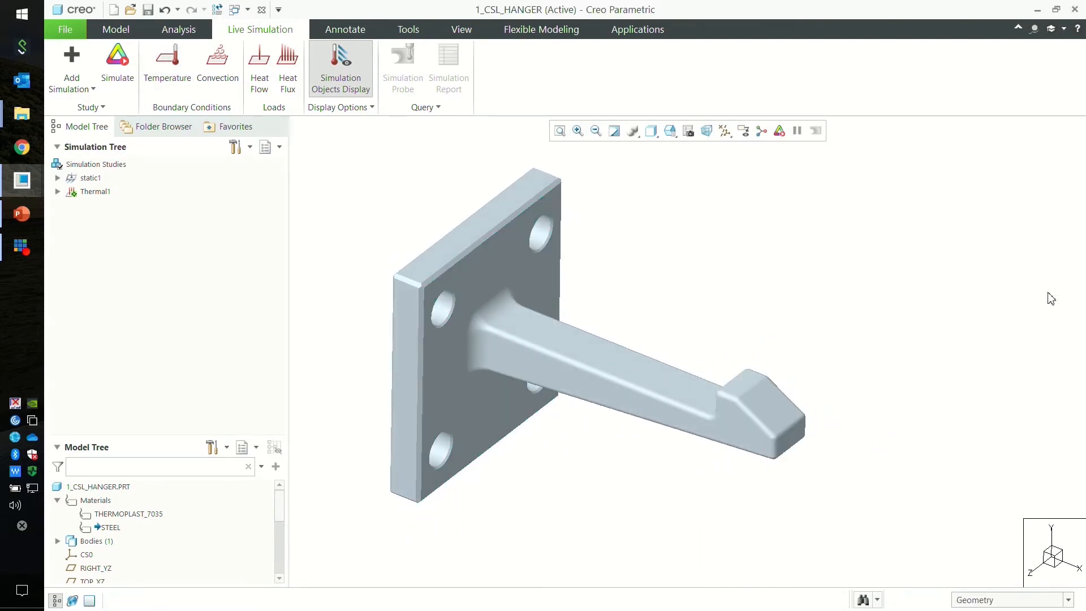
# - Examine the boundary conditions and loads listed under the Thermal1 study
pyautogui.click(57, 192)
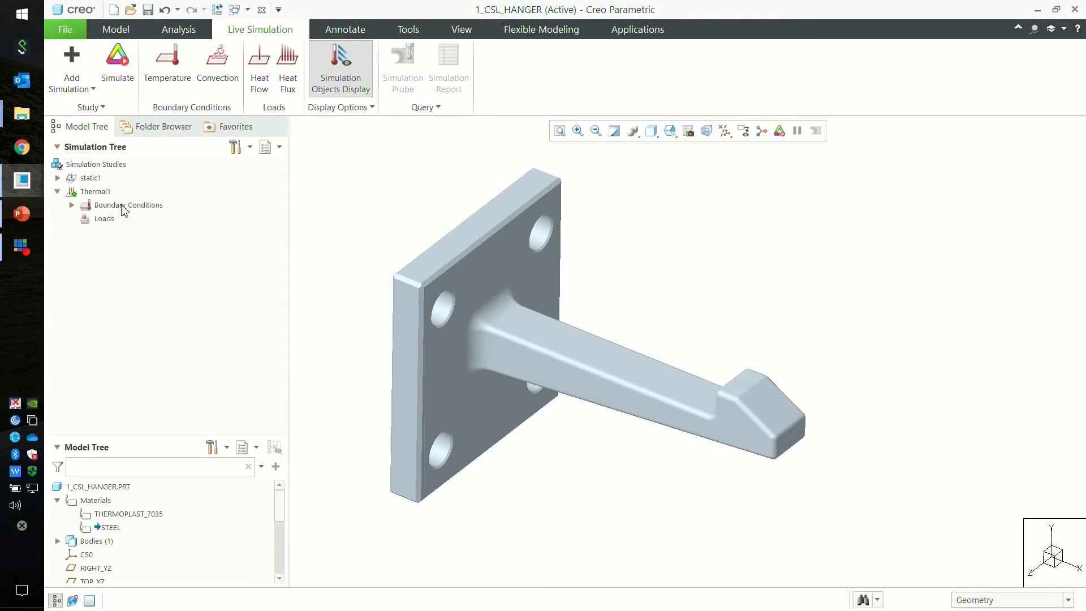
pyautogui.click(71, 205)
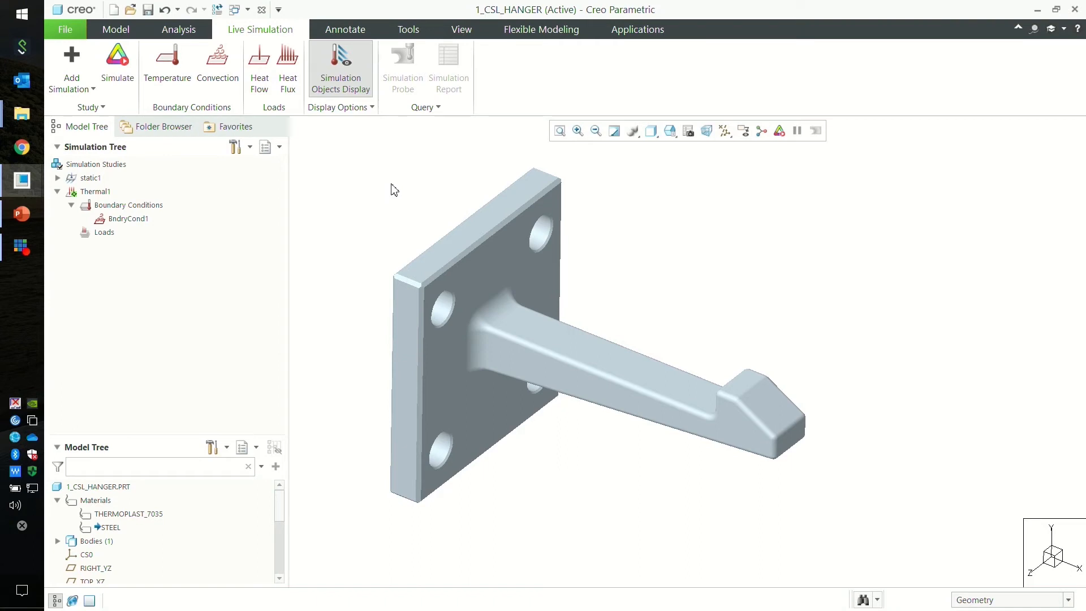
pyautogui.click(71, 205)
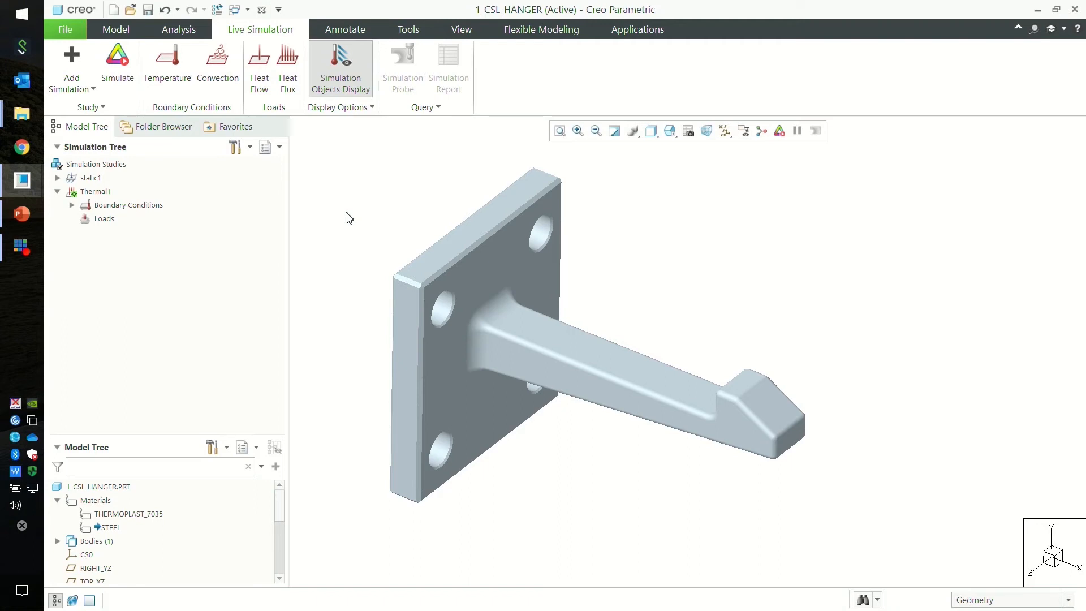
pyautogui.click(57, 192)
# - Add two more thermal simulation studies and expand all three thermal studies in the simulation tree
pyautogui.click(74, 85)
pyautogui.click(124, 142)
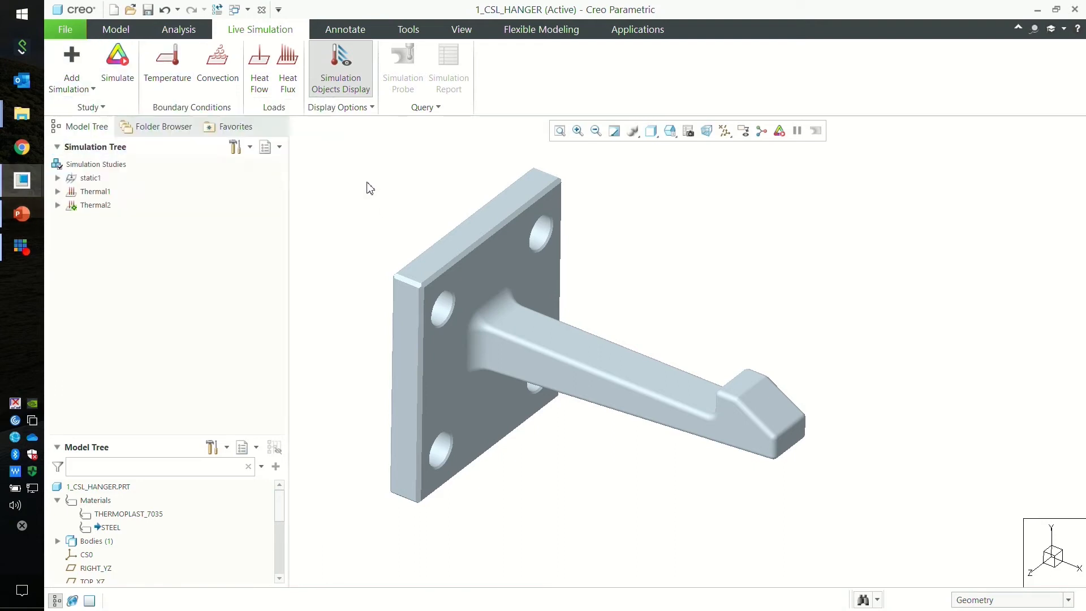
pyautogui.click(72, 73)
pyautogui.click(84, 138)
pyautogui.click(57, 218)
pyautogui.click(58, 204)
pyautogui.click(58, 191)
# - Review the Thermal1, Thermal2 and Thermal3 studies in the simulation tree and view the options available for Thermal3
pyautogui.click(95, 191)
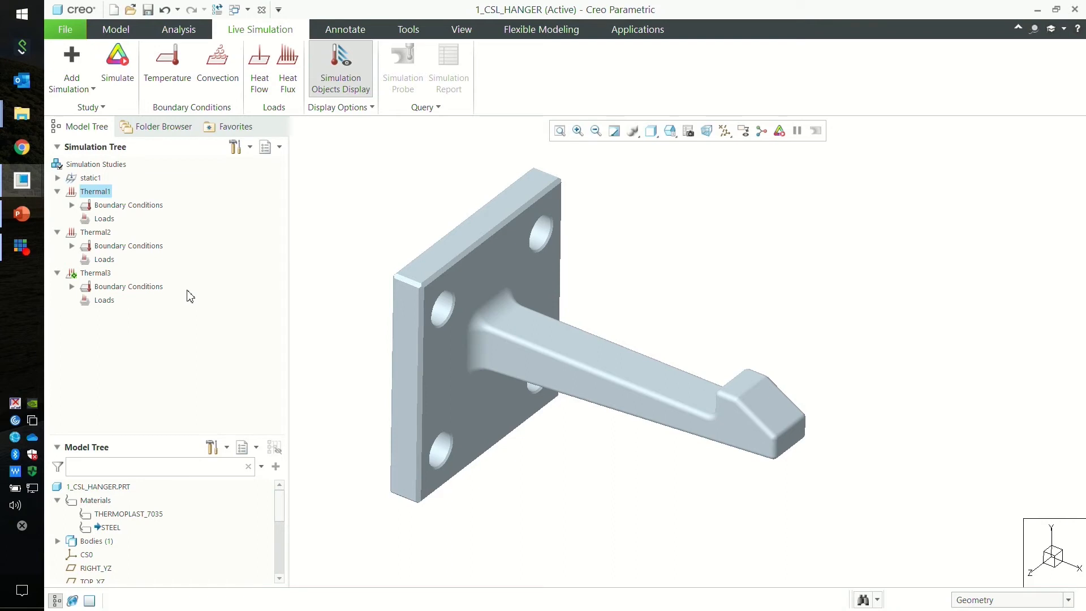
pyautogui.click(99, 233)
pyautogui.click(100, 197)
pyautogui.click(420, 221)
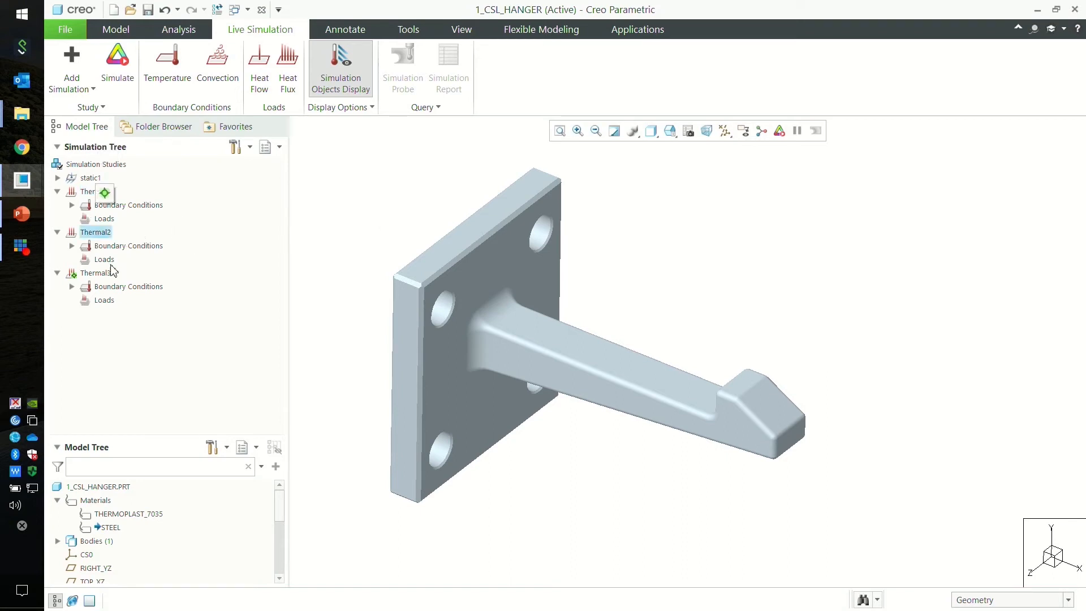
pyautogui.click(95, 272)
pyautogui.rightClick(103, 275)
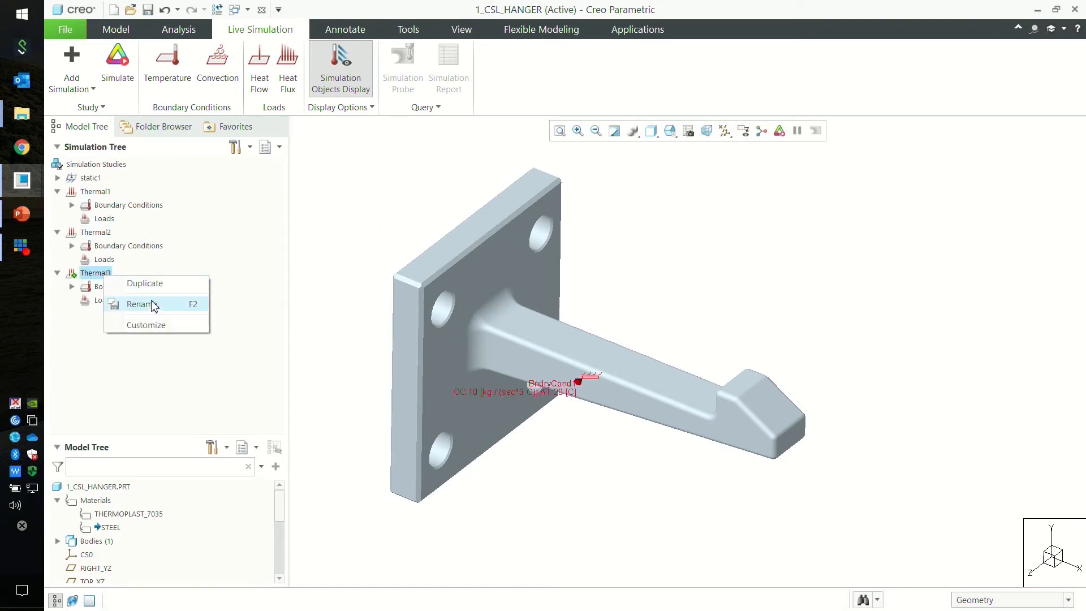
pyautogui.click(335, 226)
pyautogui.click(256, 223)
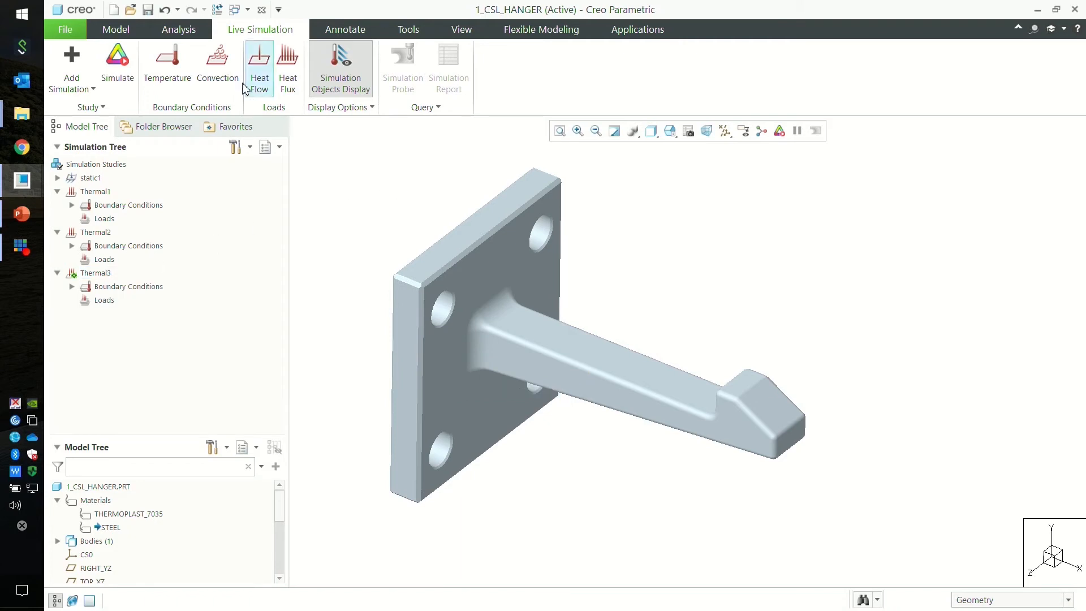
pyautogui.click(174, 80)
pyautogui.moveTo(645, 295); pyautogui.dragTo(865, 492)
pyautogui.moveTo(961, 248); pyautogui.dragTo(922, 249)
pyautogui.write('1')
pyautogui.click(1055, 247)
pyautogui.click(1056, 288)
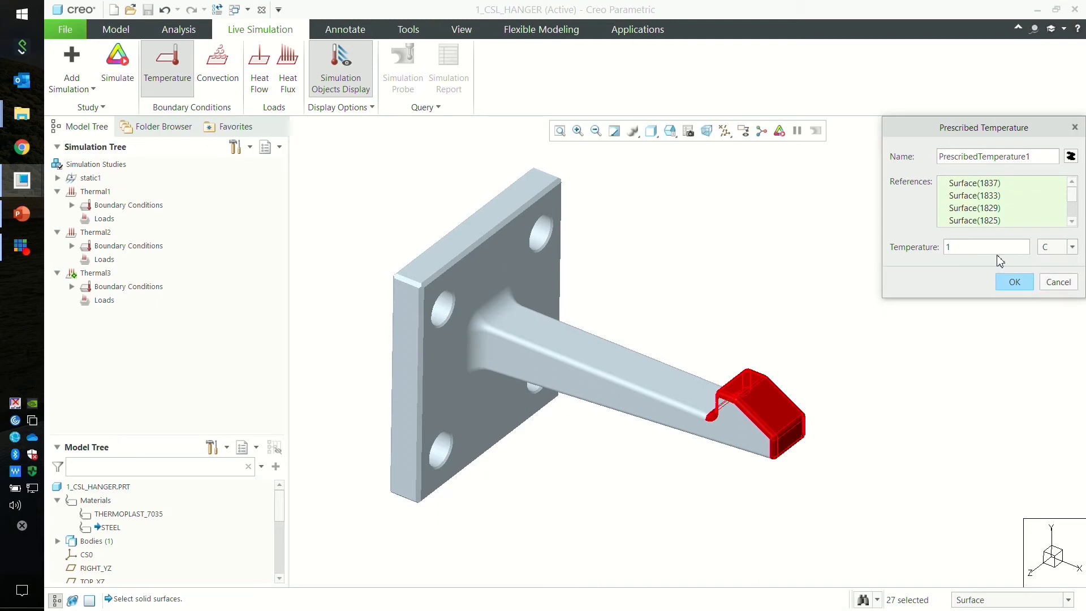
pyautogui.click(1060, 282)
# - Apply a 1000 mW heat flow to the surfaces at the hook end of the arm and simulate Thermal3
pyautogui.click(260, 85)
pyautogui.moveTo(928, 257); pyautogui.dragTo(839, 267)
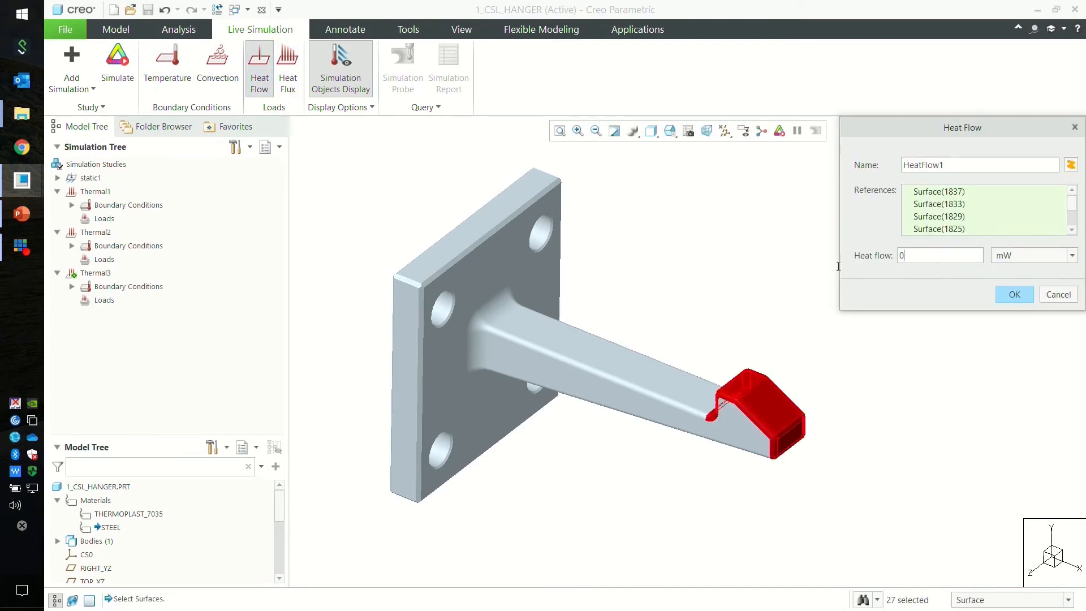
pyautogui.moveTo(909, 256); pyautogui.dragTo(884, 256)
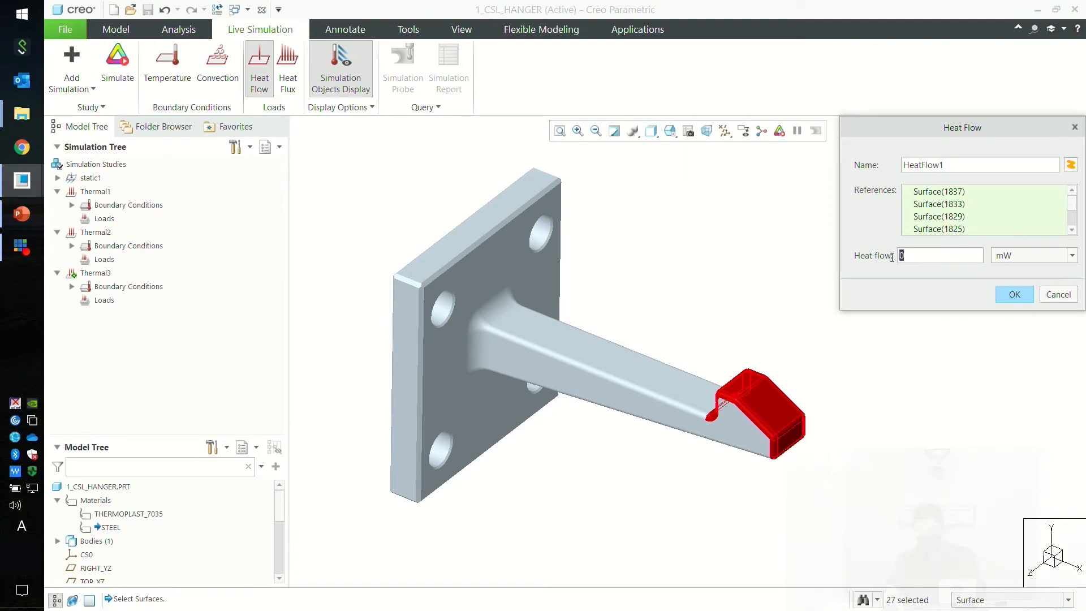
pyautogui.write('1000')
pyautogui.click(1013, 295)
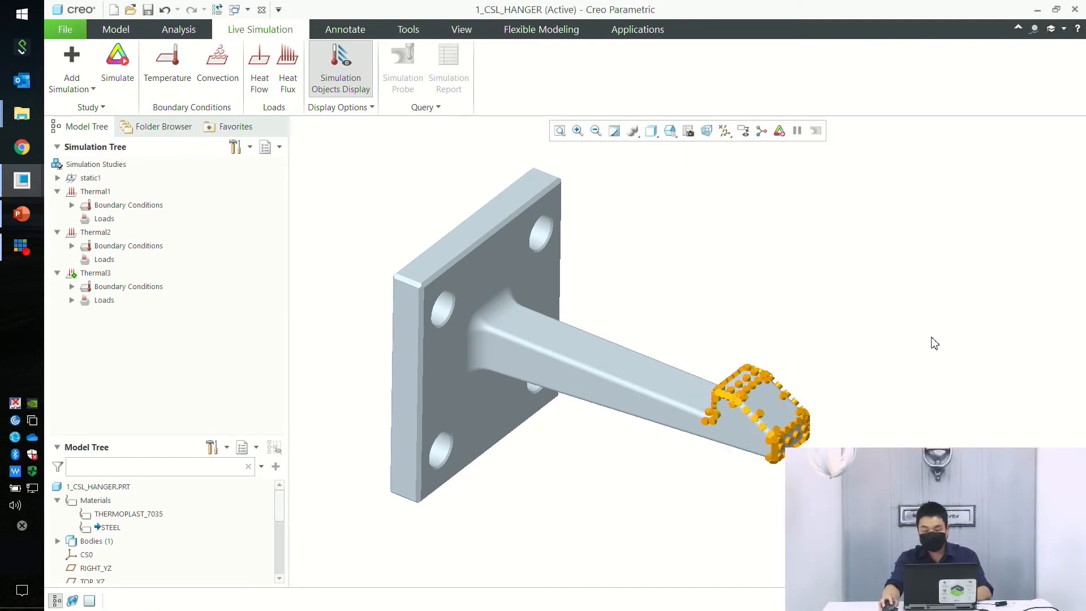
pyautogui.click(117, 68)
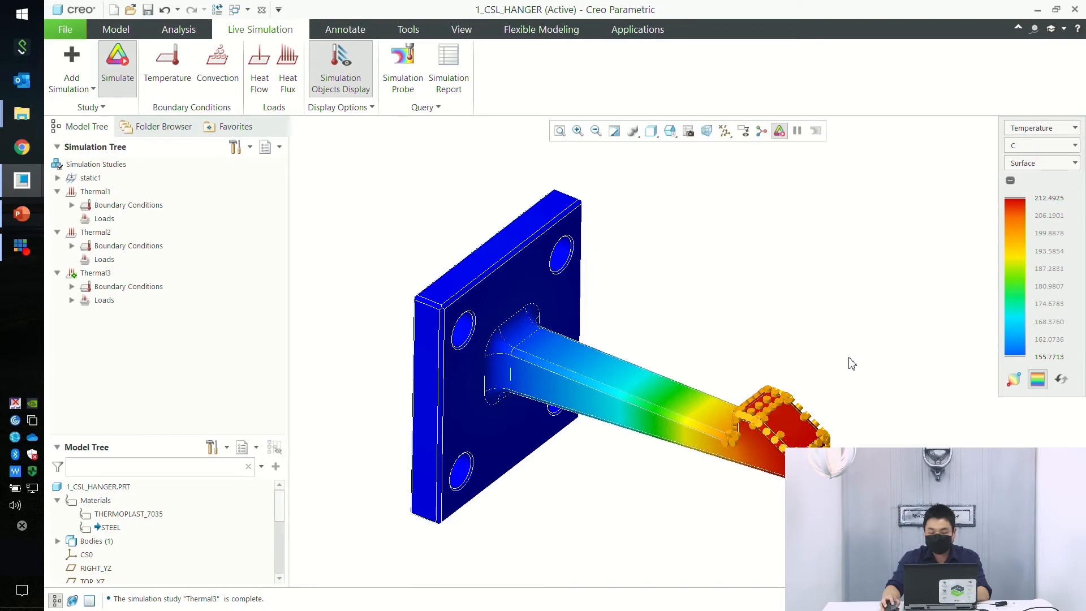
pyautogui.scroll(3, 841, 444)
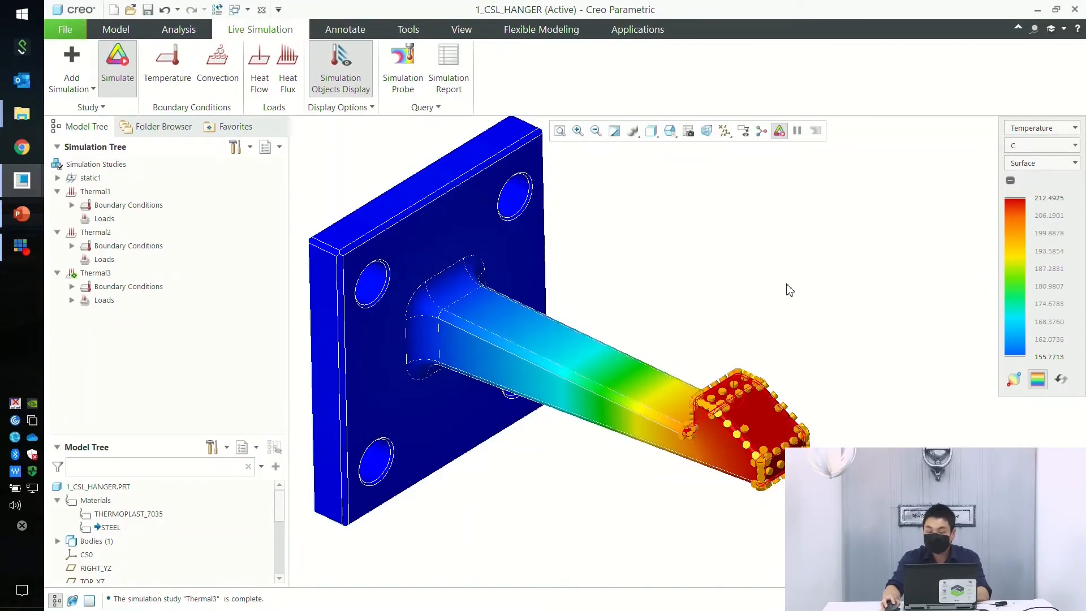
pyautogui.keyDown('shift'); pyautogui.moveTo(757, 315); pyautogui.dragTo(828, 342, button='middle'); pyautogui.keyUp('shift')
pyautogui.click(92, 108)
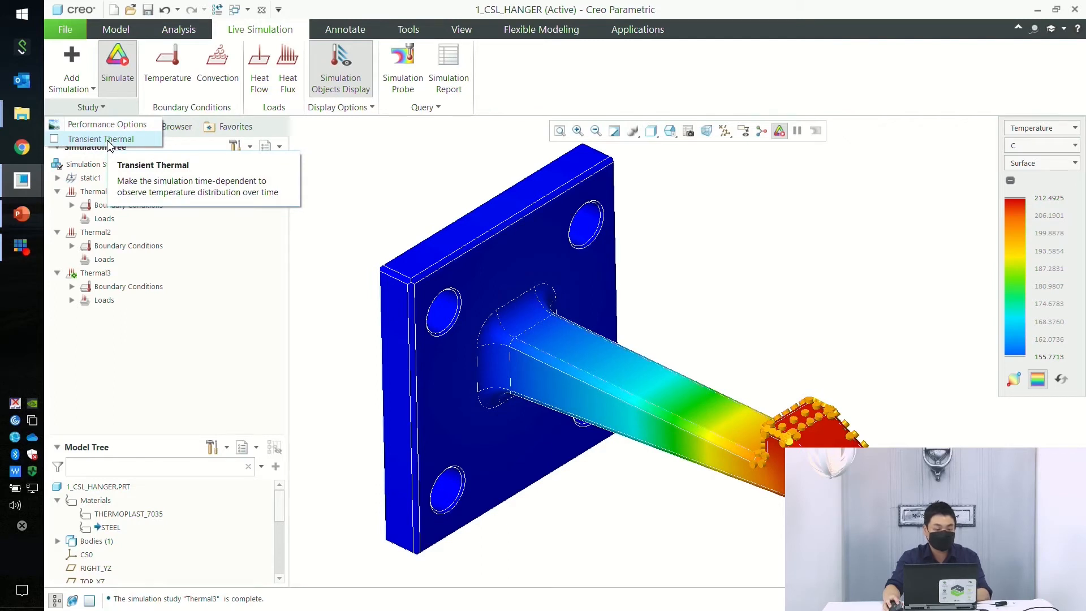
pyautogui.click(107, 141)
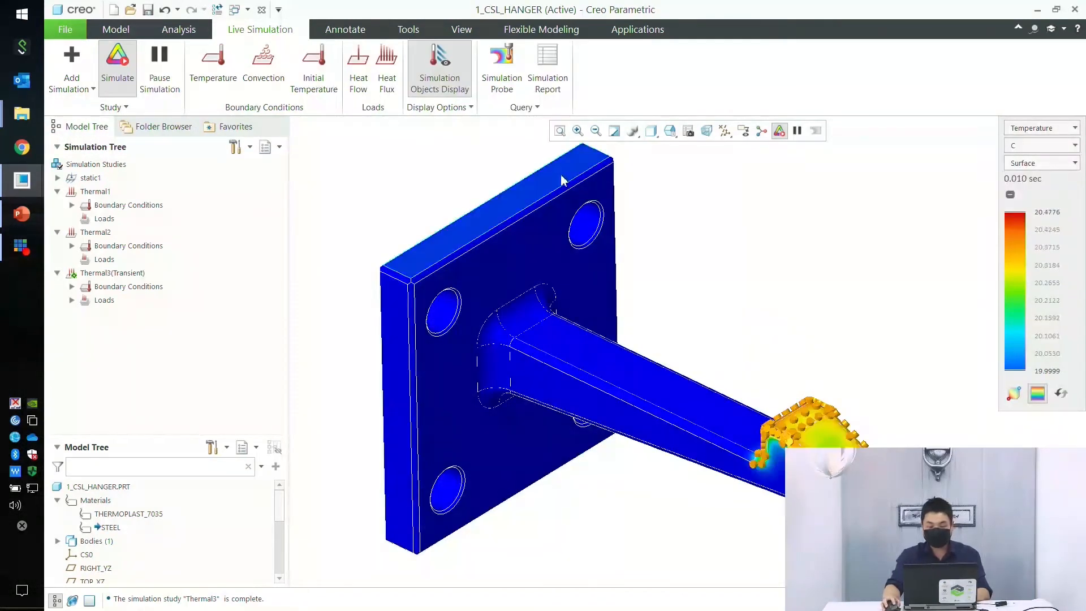
pyautogui.click(113, 107)
pyautogui.click(108, 140)
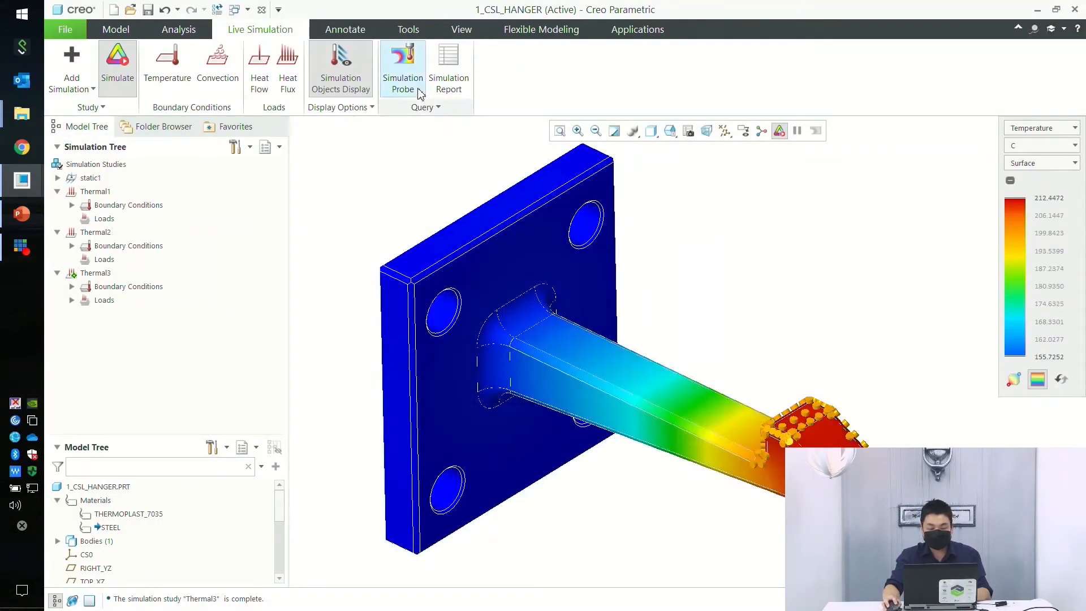
# - Probe the temperature at a point on the arm's upper surface and save the probe as THERMAL_TEMP_1
pyautogui.click(402, 66)
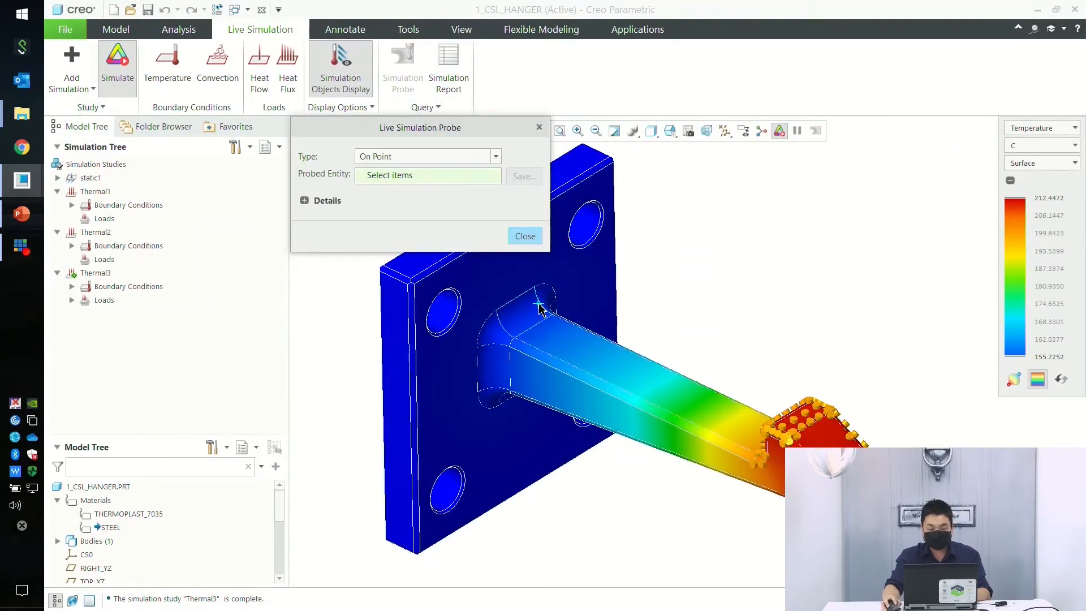
pyautogui.click(638, 374)
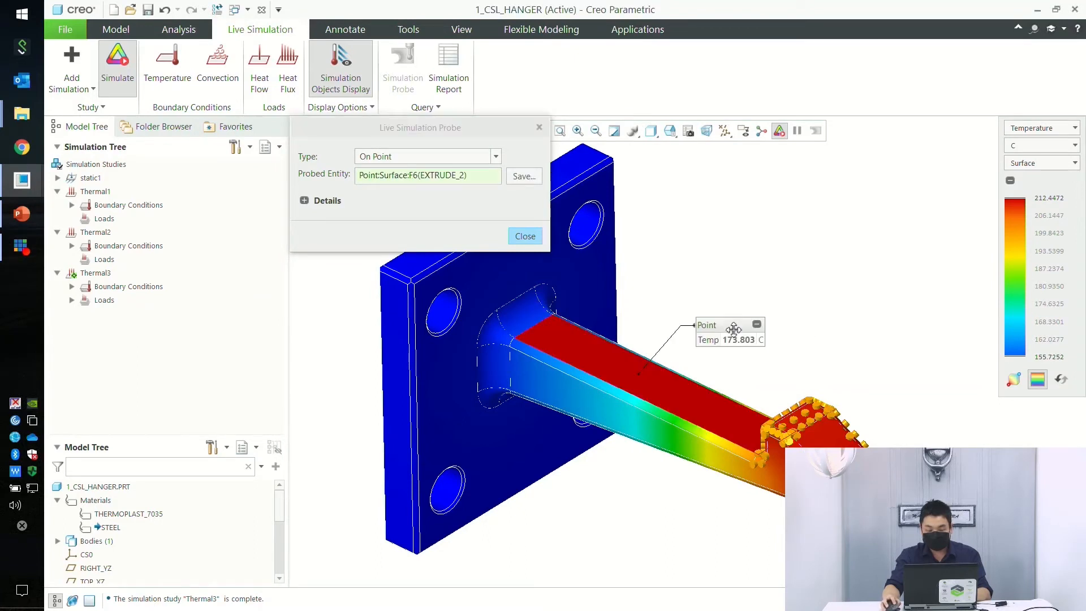
pyautogui.moveTo(729, 325); pyautogui.dragTo(776, 185)
pyautogui.click(523, 177)
pyautogui.click(567, 244)
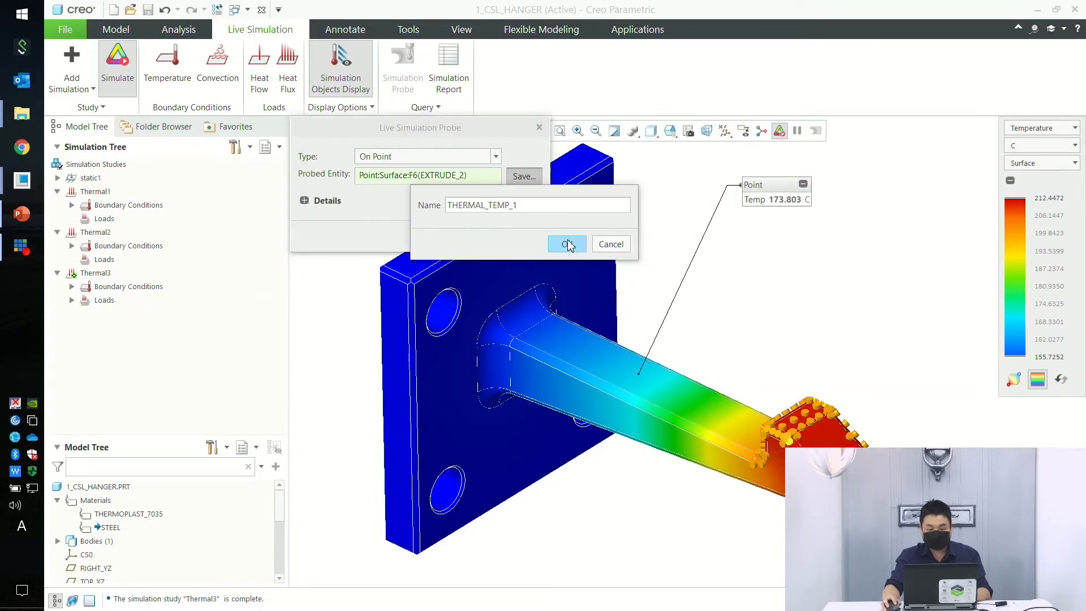
pyautogui.click(521, 235)
# - Make Thermal3 a transient thermal simulation and show the point probe's temperature as a graph over time
pyautogui.click(92, 107)
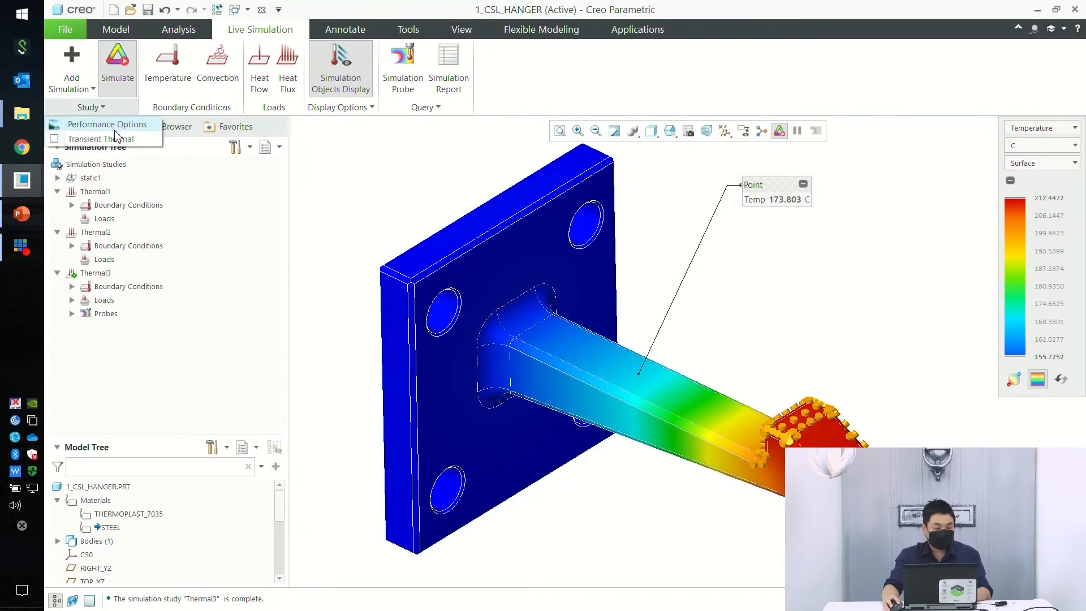
pyautogui.click(91, 136)
pyautogui.click(785, 188)
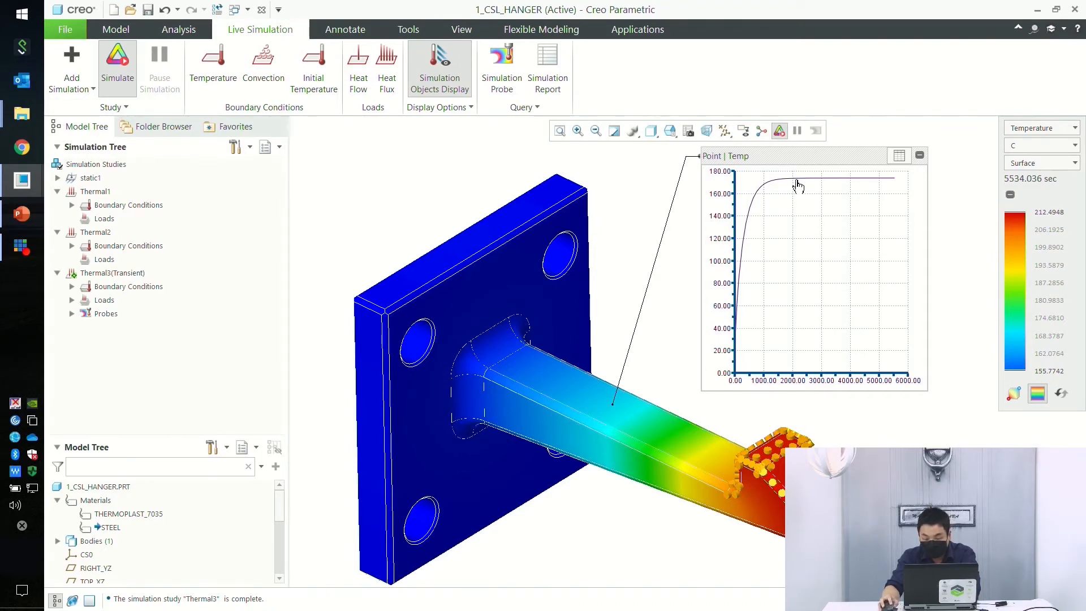
# - Set the time limit of the transient Thermal3 study to 2000 sec and inspect the hanger's temperature distribution
pyautogui.click(112, 107)
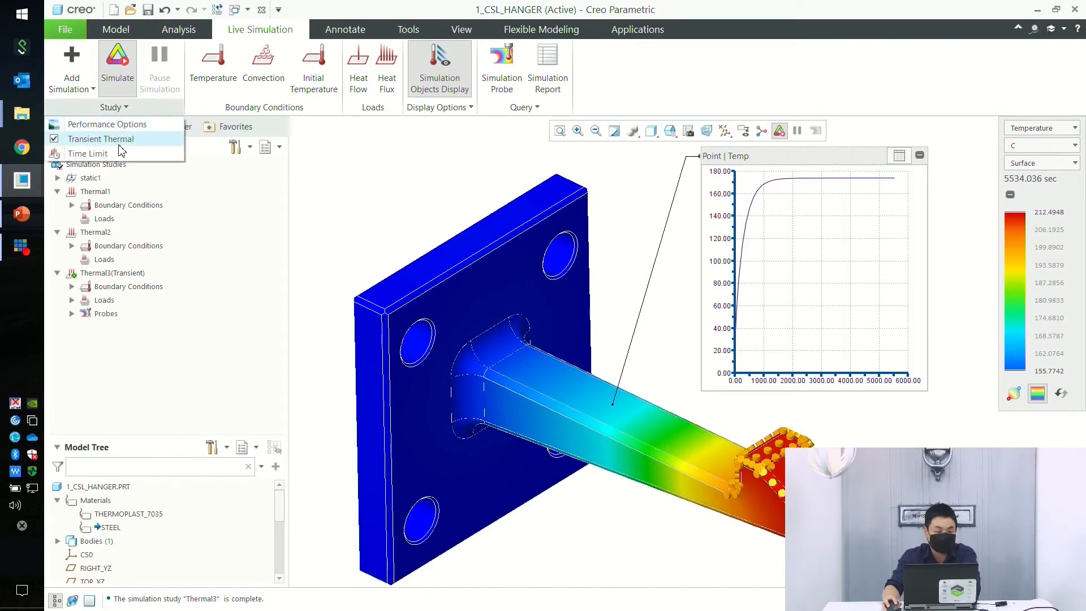
pyautogui.click(88, 153)
pyautogui.click(447, 307)
pyautogui.write('2000')
pyautogui.click(623, 341)
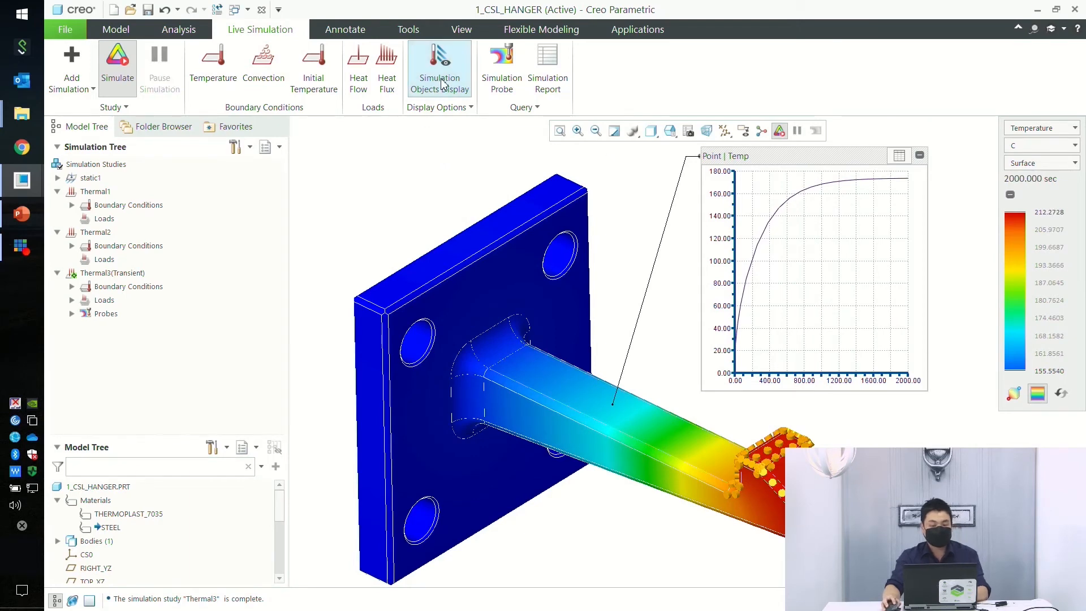
pyautogui.moveTo(487, 213); pyautogui.dragTo(476, 225, button='middle')
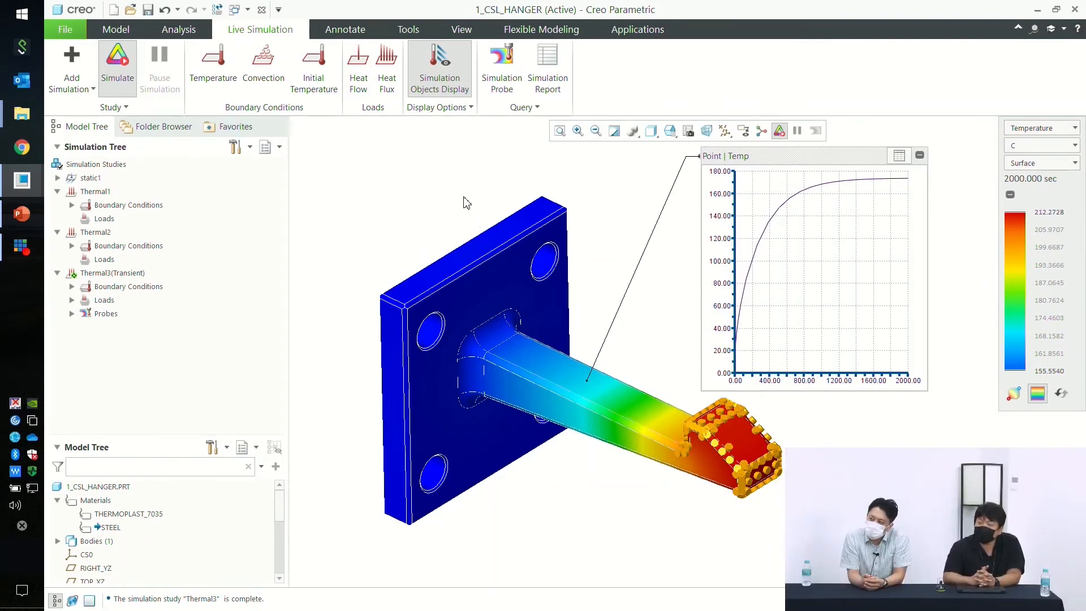
# - Close the hanger model, minimize its empty window and switch to the 2_CSL_FLUIDS_THERMAL_MIXER window
pyautogui.moveTo(29, 184)
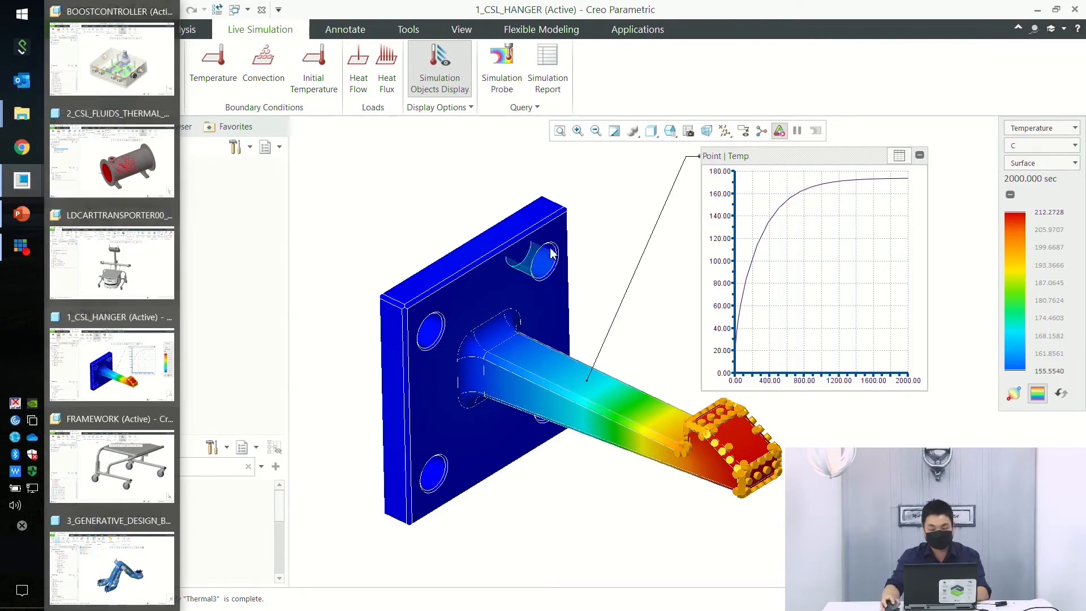
pyautogui.click(262, 9)
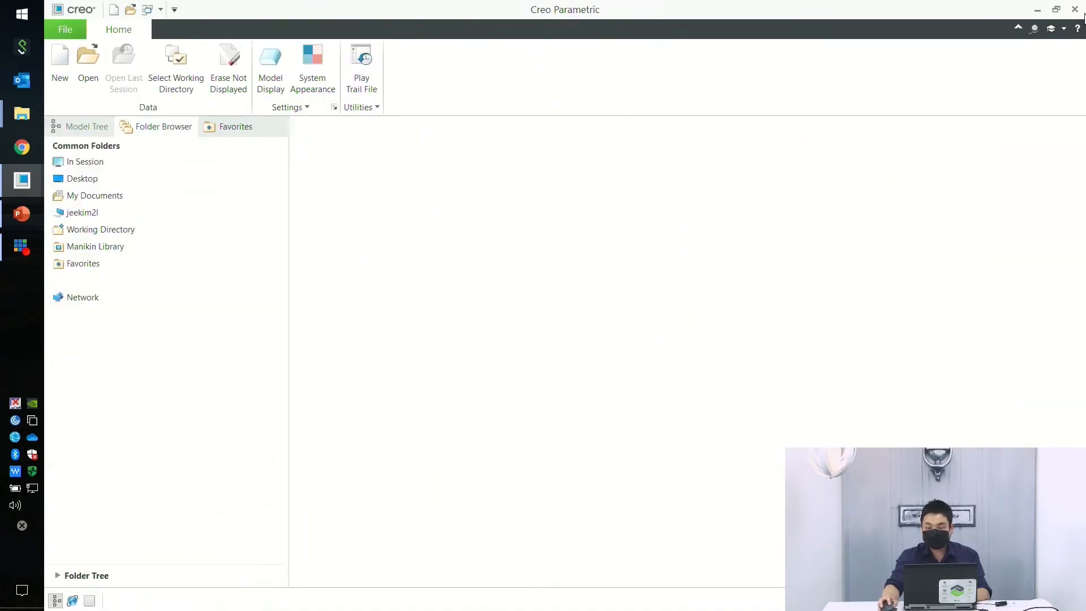
pyautogui.click(1037, 10)
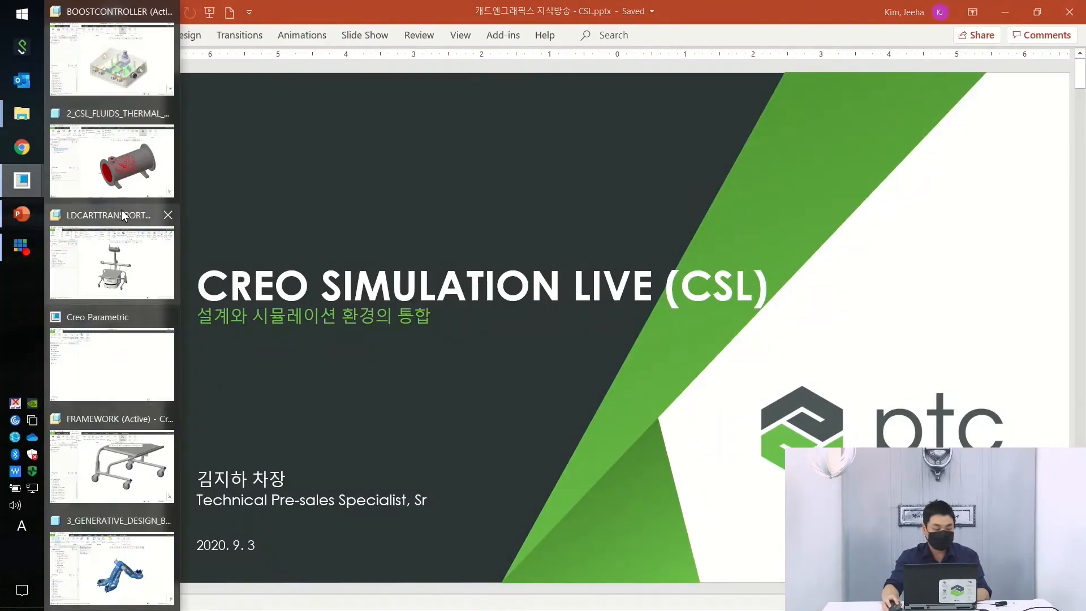
pyautogui.click(132, 176)
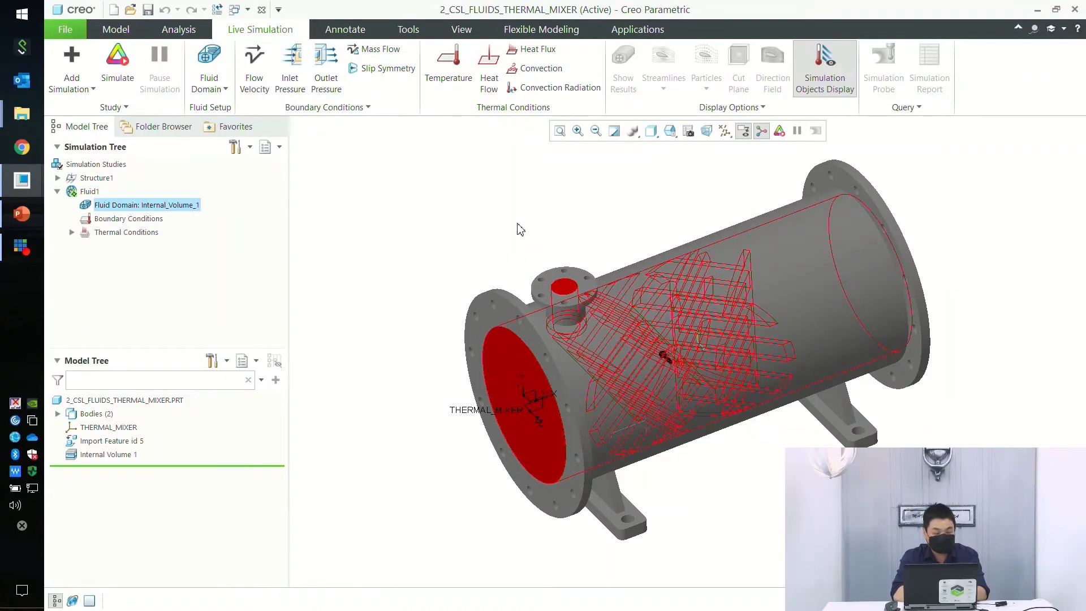
# - Examine the options available for the internal volume fluid domain of the Fluid1 study
pyautogui.keyDown('shift'); pyautogui.moveTo(623, 250); pyautogui.dragTo(599, 291, button='middle'); pyautogui.keyUp('shift')
pyautogui.click(608, 225)
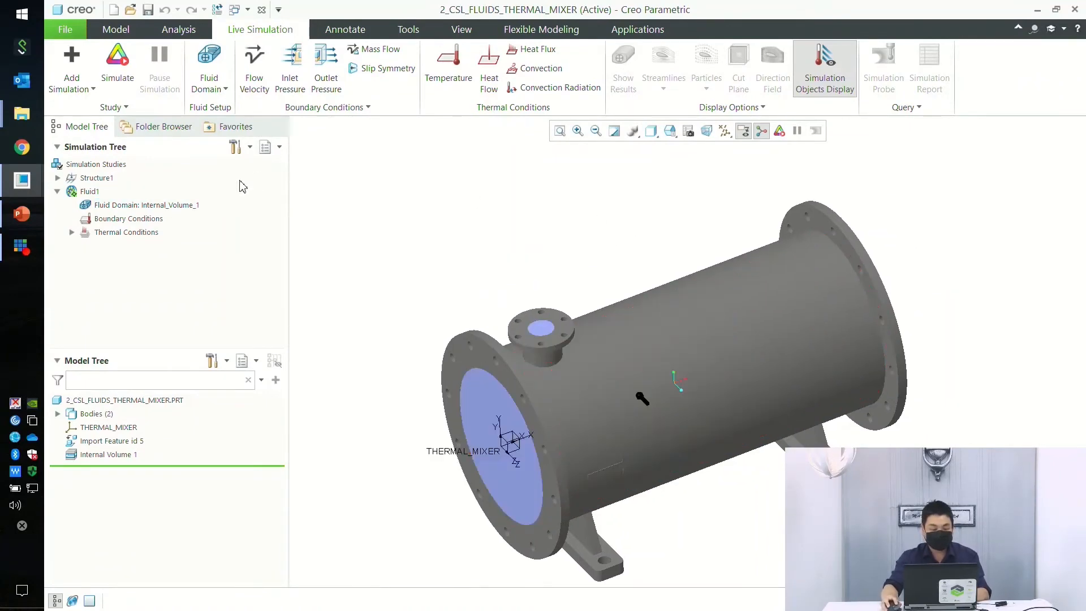
pyautogui.rightClick(160, 208)
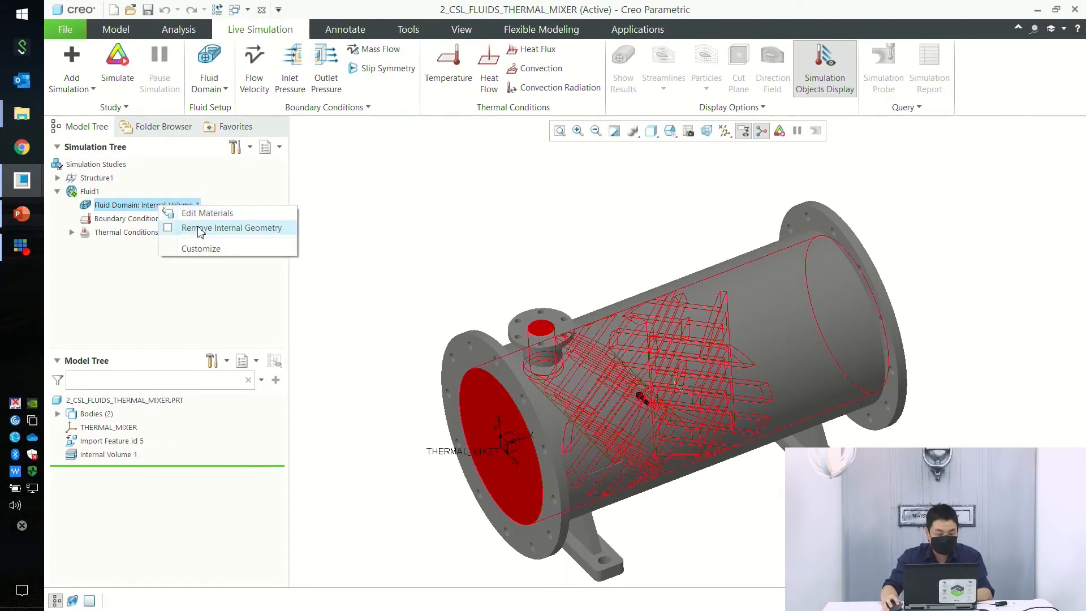
pyautogui.click(497, 240)
pyautogui.rightClick(154, 206)
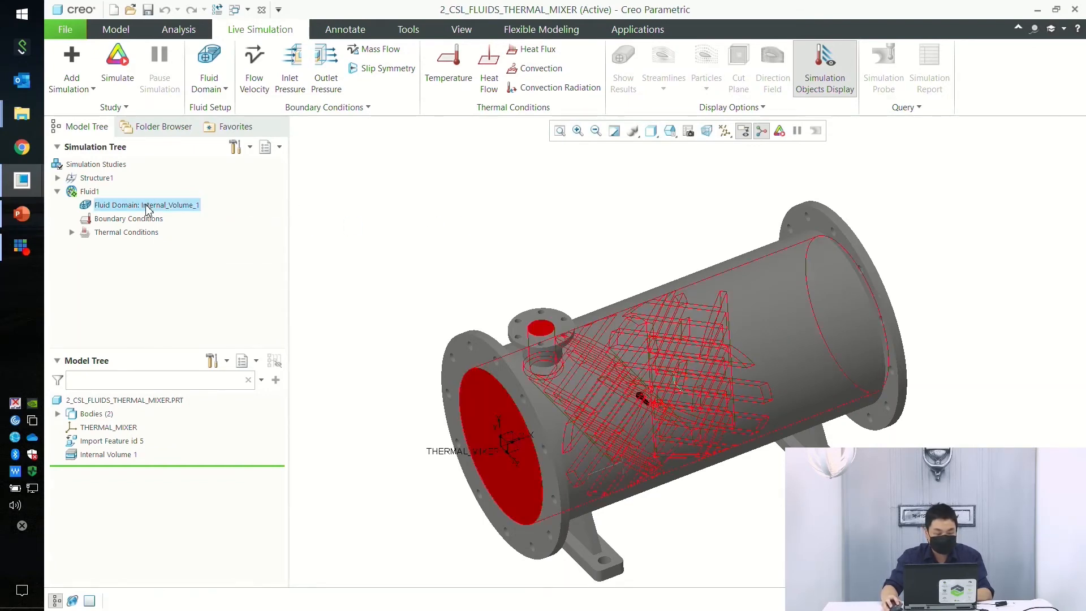
pyautogui.click(406, 197)
# - Close the mixer model, erase the undisplayed objects from the session and reopen 2_csl_fluids_thermal_mixer.prt
pyautogui.click(262, 9)
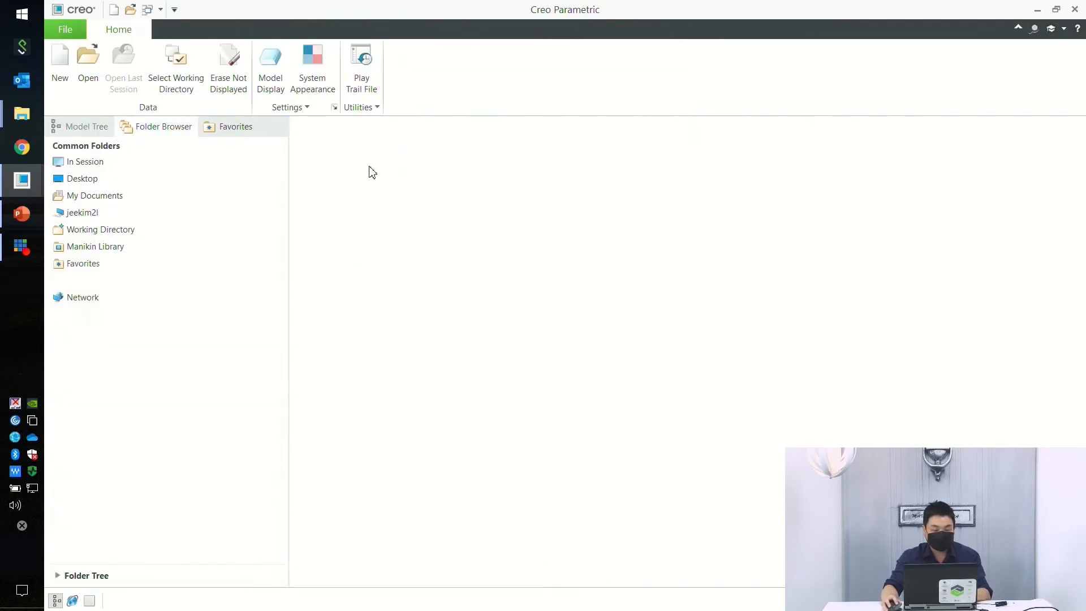
pyautogui.click(226, 72)
pyautogui.click(88, 65)
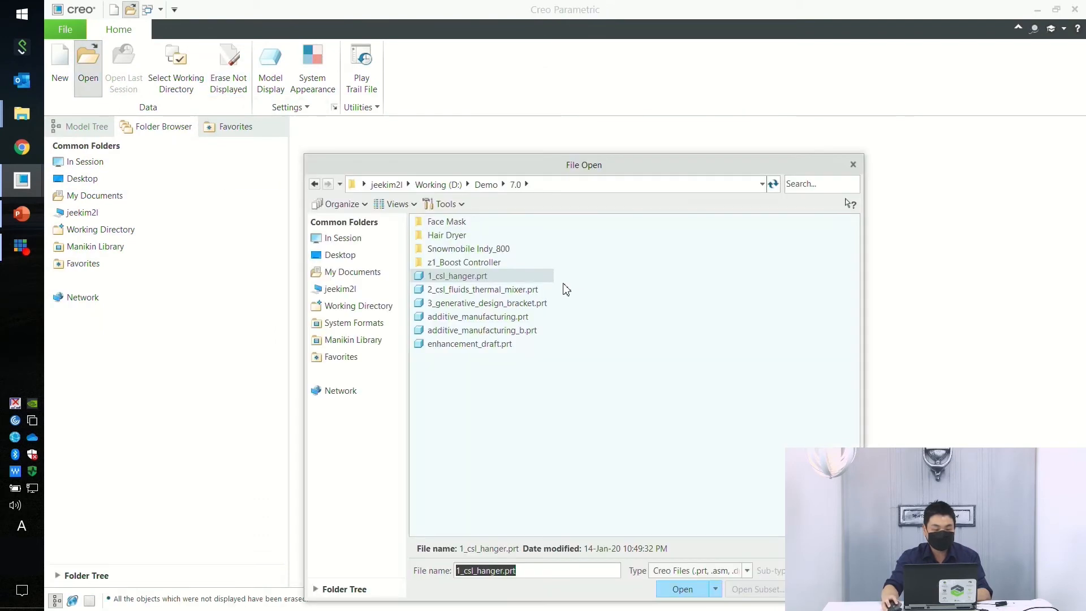
pyautogui.doubleClick(473, 290)
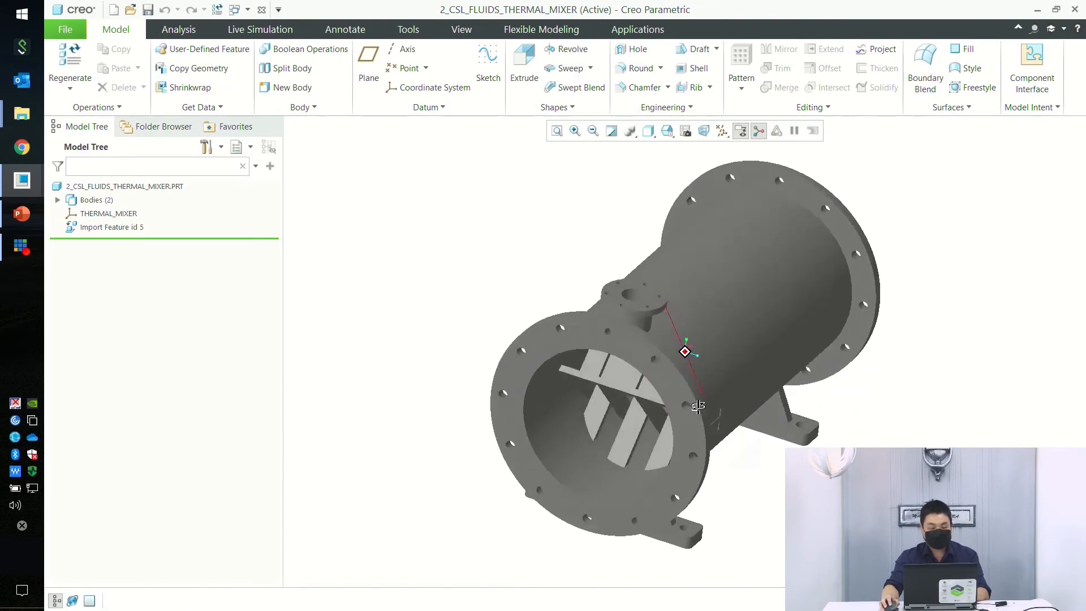
# - Show the mixer in the live simulation environment and turn off the annotation and spin center display
pyautogui.click(260, 30)
pyautogui.moveTo(618, 324); pyautogui.dragTo(582, 315, button='middle')
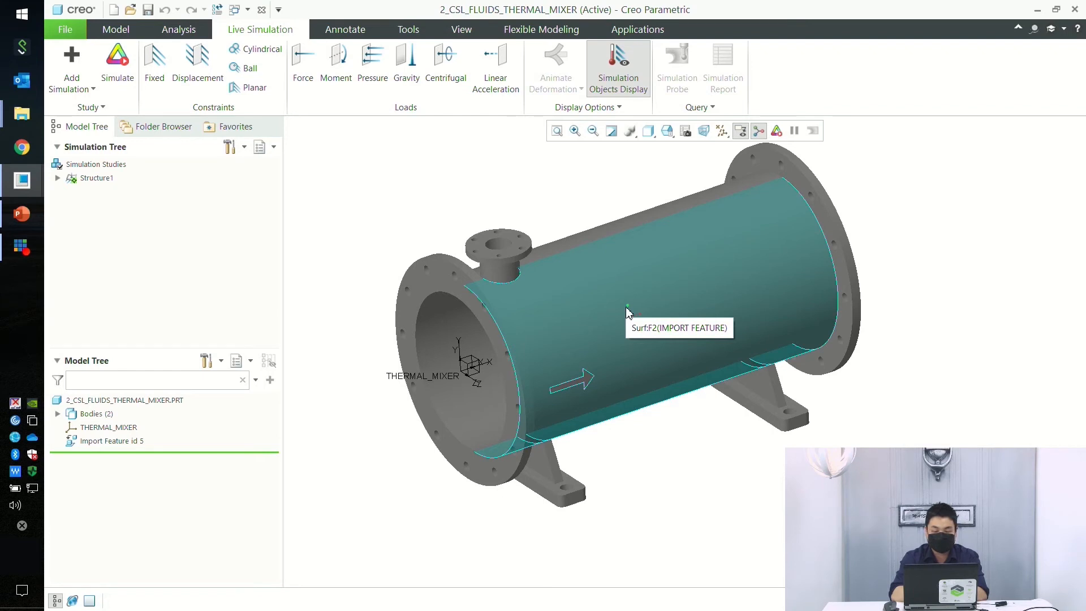
pyautogui.click(741, 131)
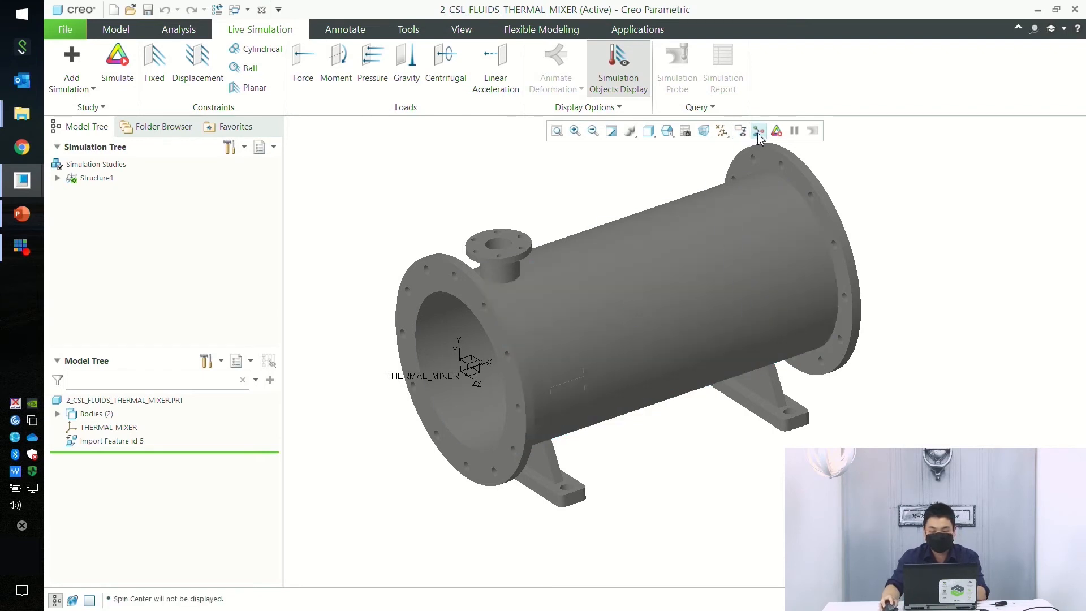
pyautogui.keyDown('shift'); pyautogui.moveTo(708, 366); pyautogui.dragTo(712, 406, button='middle'); pyautogui.keyUp('shift')
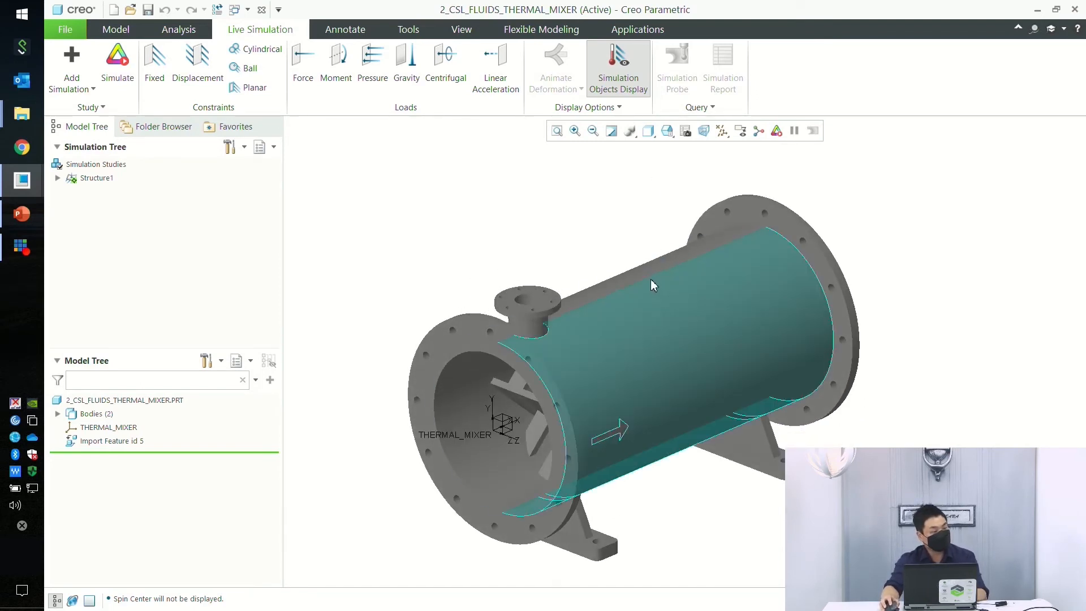
pyautogui.moveTo(654, 323)
pyautogui.mouseDown(button='middle')
pyautogui.moveTo(720, 310)
pyautogui.moveTo(734, 298)
pyautogui.moveTo(711, 277)
pyautogui.moveTo(712, 299)
pyautogui.moveTo(684, 342)
pyautogui.mouseUp(button='middle')
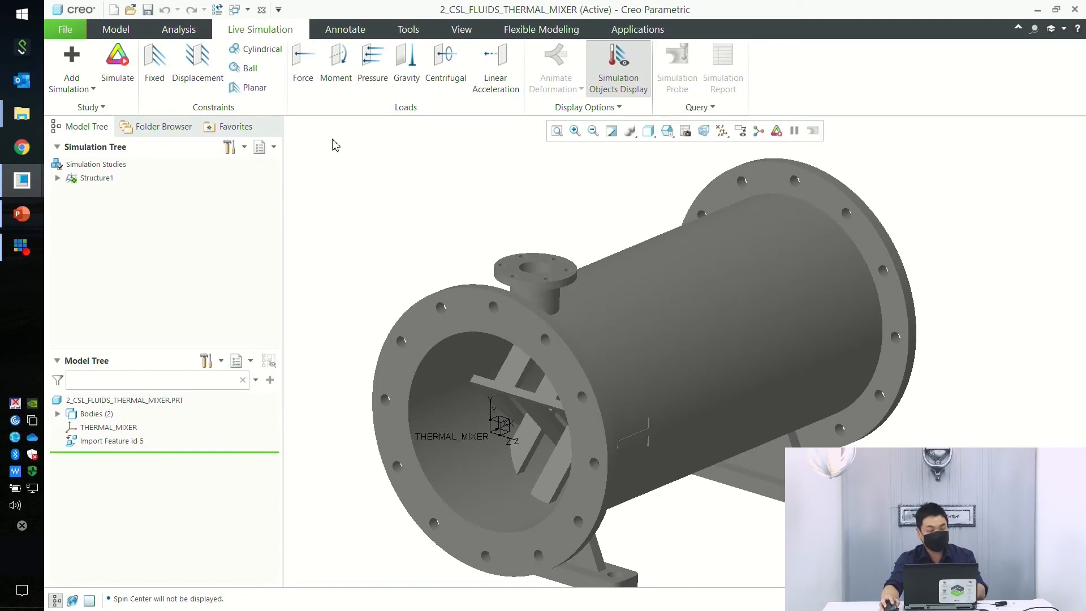
# - Examine the mixer's main bore, flanged nozzle and internal baffles from several angles
pyautogui.click(86, 88)
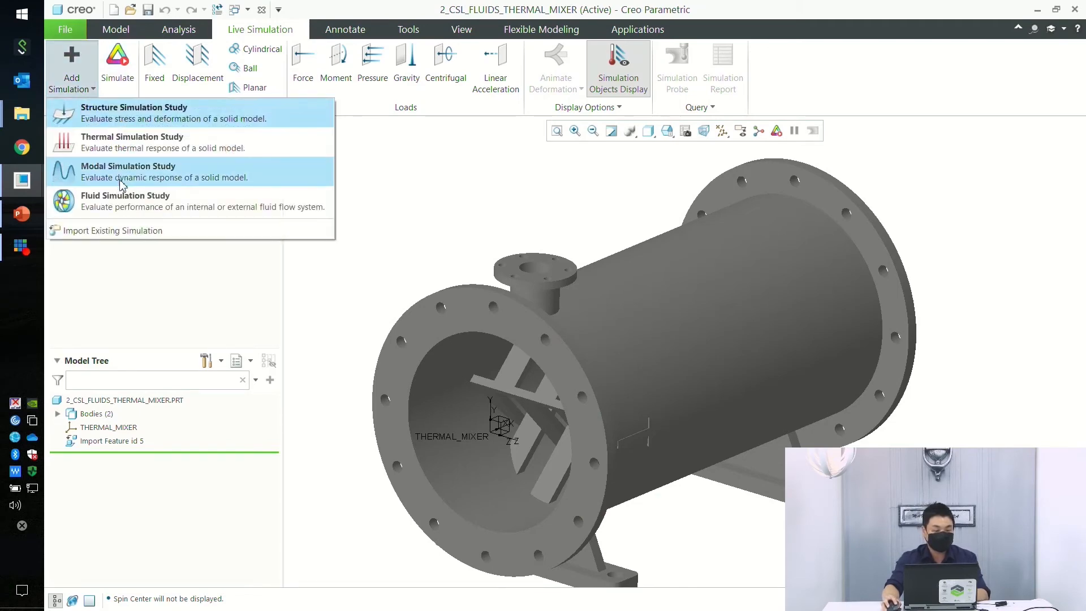
pyautogui.click(572, 230)
pyautogui.moveTo(656, 277)
pyautogui.mouseDown(button='middle')
pyautogui.moveTo(698, 254)
pyautogui.moveTo(645, 296)
pyautogui.mouseUp(button='middle')
pyautogui.click(521, 297)
pyautogui.moveTo(644, 363); pyautogui.dragTo(669, 327, button='middle')
pyautogui.click(482, 381)
pyautogui.moveTo(656, 378); pyautogui.dragTo(624, 406, button='middle')
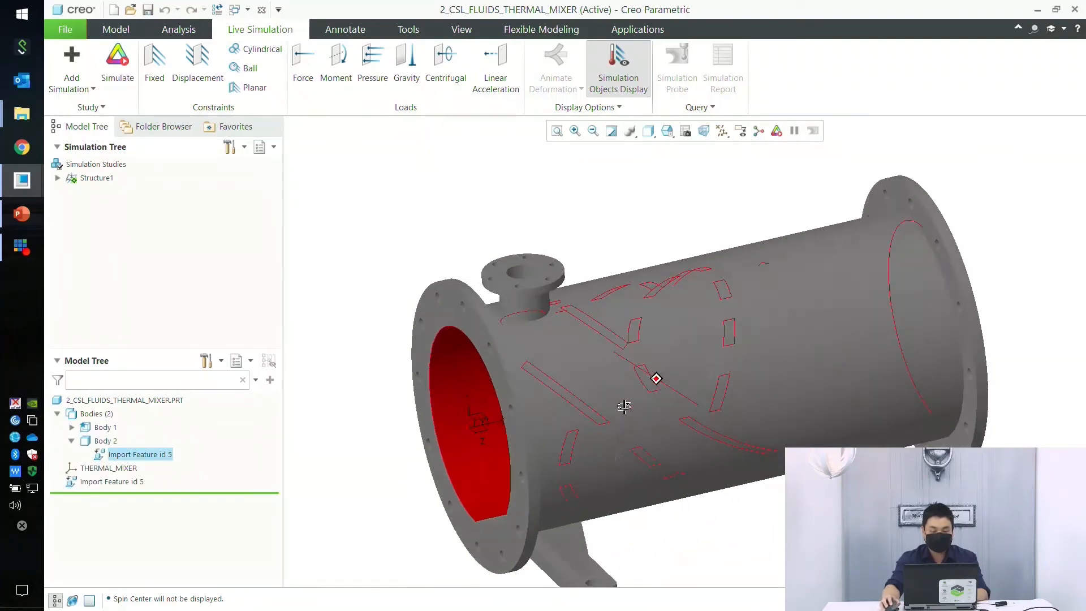
pyautogui.moveTo(696, 346); pyautogui.dragTo(620, 218, button='middle')
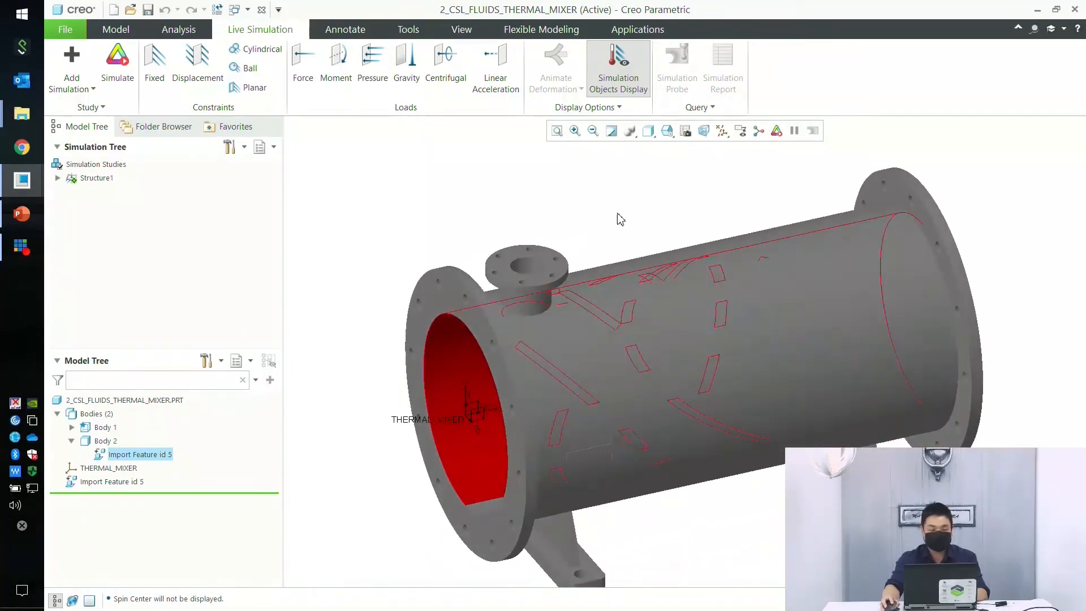
pyautogui.click(620, 218)
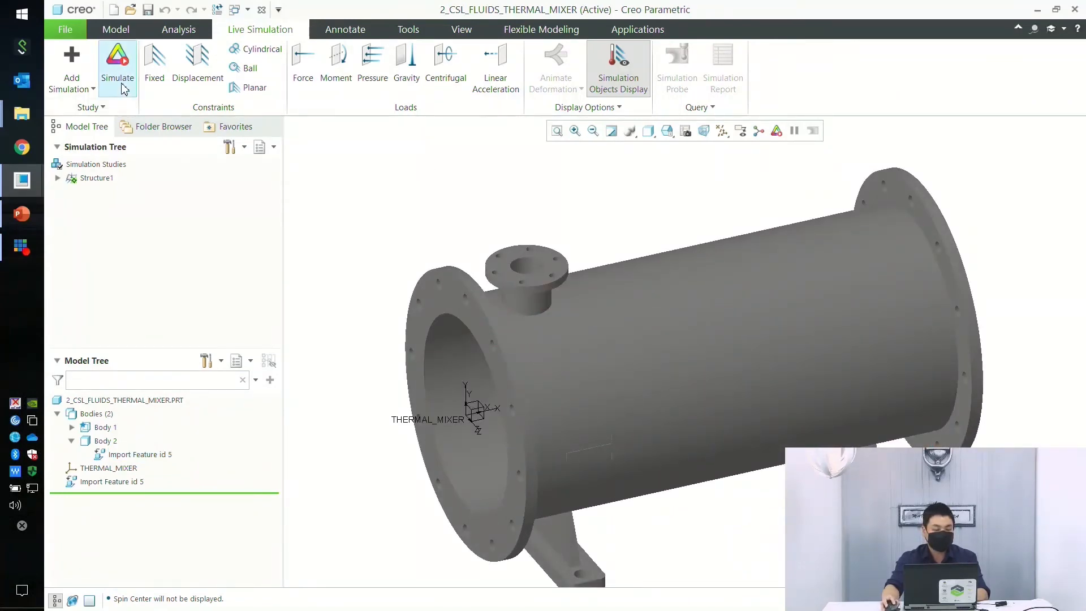
# - Add a fluid simulation study to the mixer part
pyautogui.click(70, 83)
pyautogui.click(104, 199)
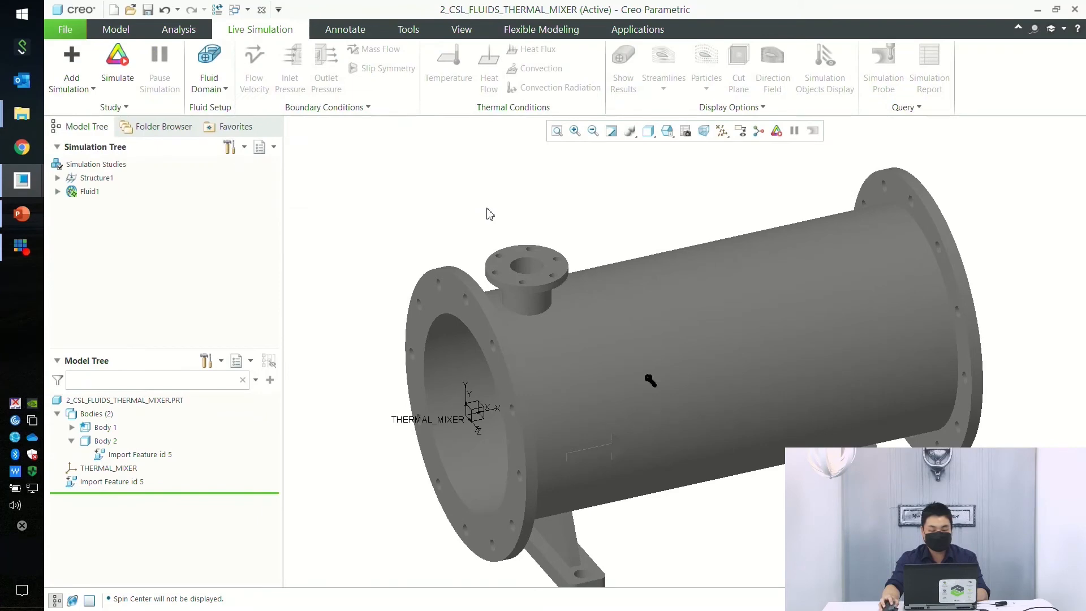
pyautogui.moveTo(682, 321); pyautogui.dragTo(574, 237, button='middle')
# - Create an internal volume fluid domain using the inner bore as seed and the nozzle and two main end flange faces as bounding surfaces
pyautogui.click(217, 89)
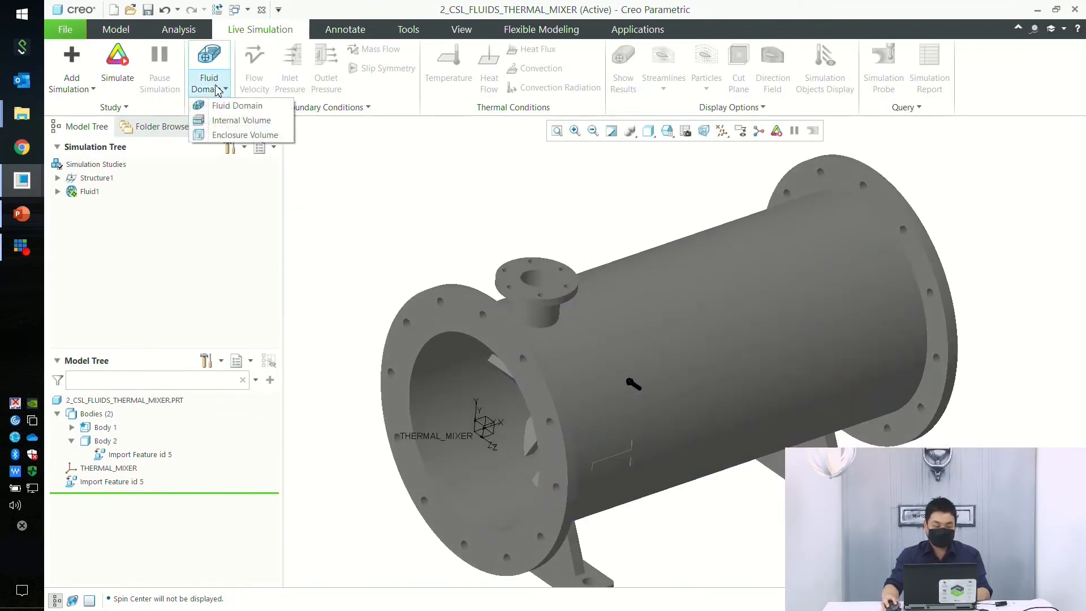
pyautogui.click(236, 121)
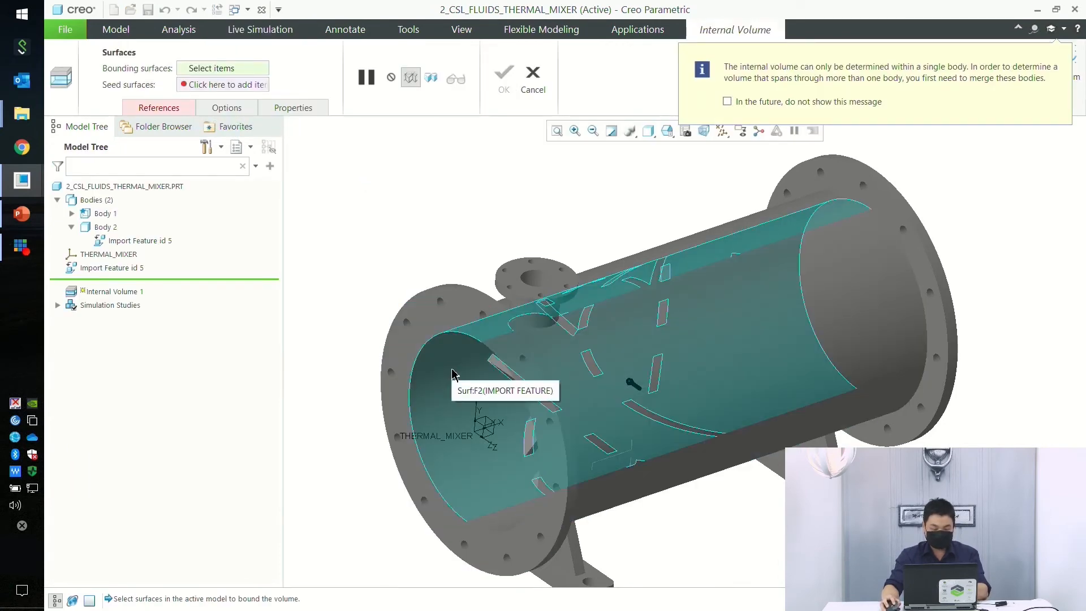
pyautogui.click(453, 373)
pyautogui.click(461, 326)
pyautogui.click(520, 275)
pyautogui.moveTo(520, 276); pyautogui.dragTo(703, 328, button='middle')
pyautogui.click(857, 204)
pyautogui.moveTo(857, 203); pyautogui.dragTo(673, 326, button='middle')
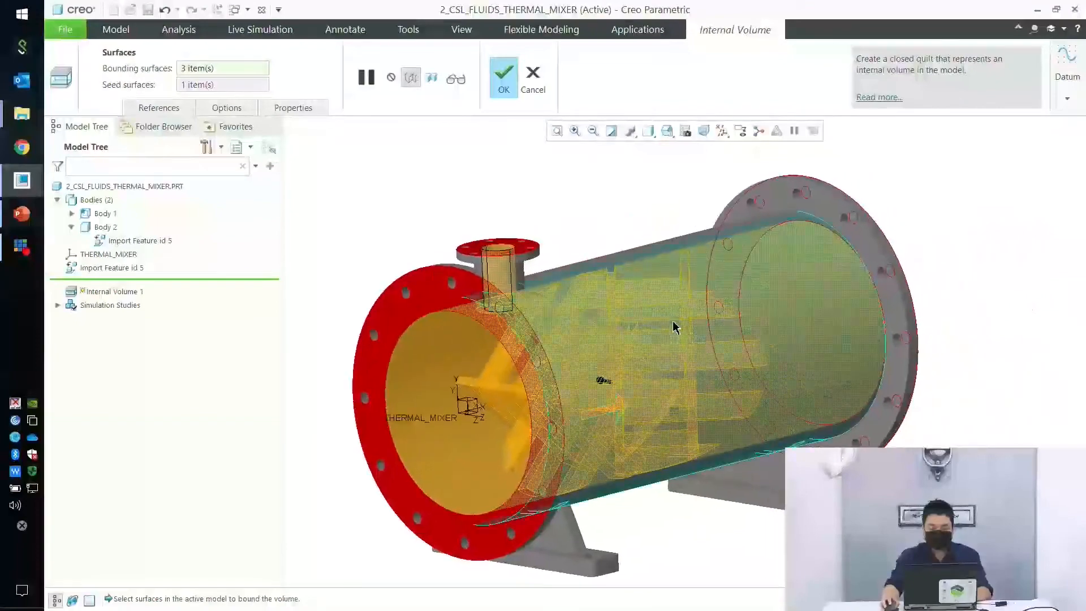
pyautogui.click(505, 82)
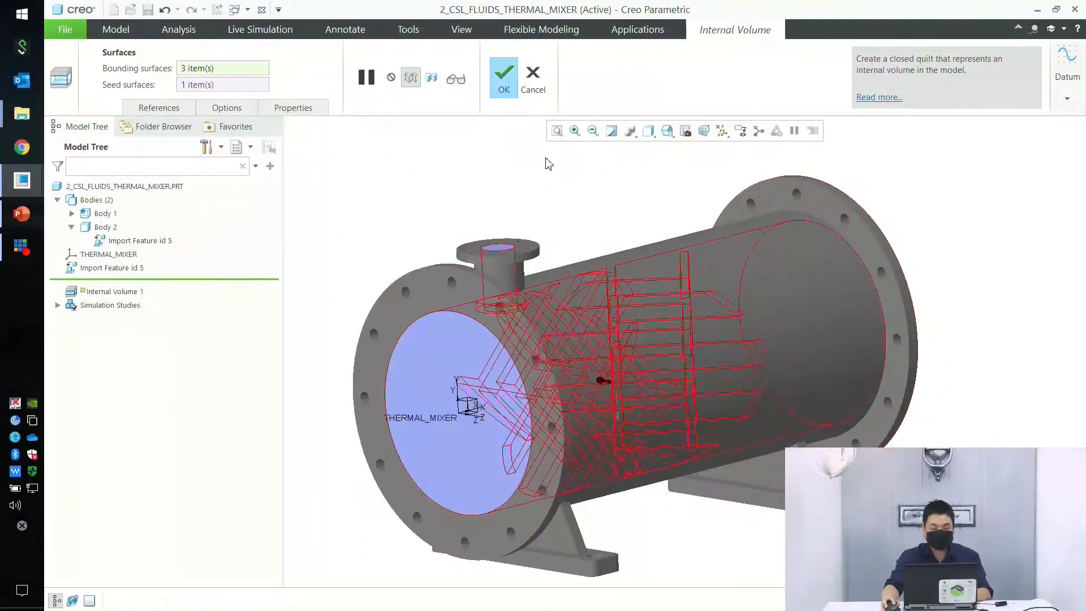
pyautogui.moveTo(579, 223)
pyautogui.mouseDown(button='middle')
pyautogui.moveTo(606, 246)
pyautogui.moveTo(596, 223)
pyautogui.mouseUp(button='middle')
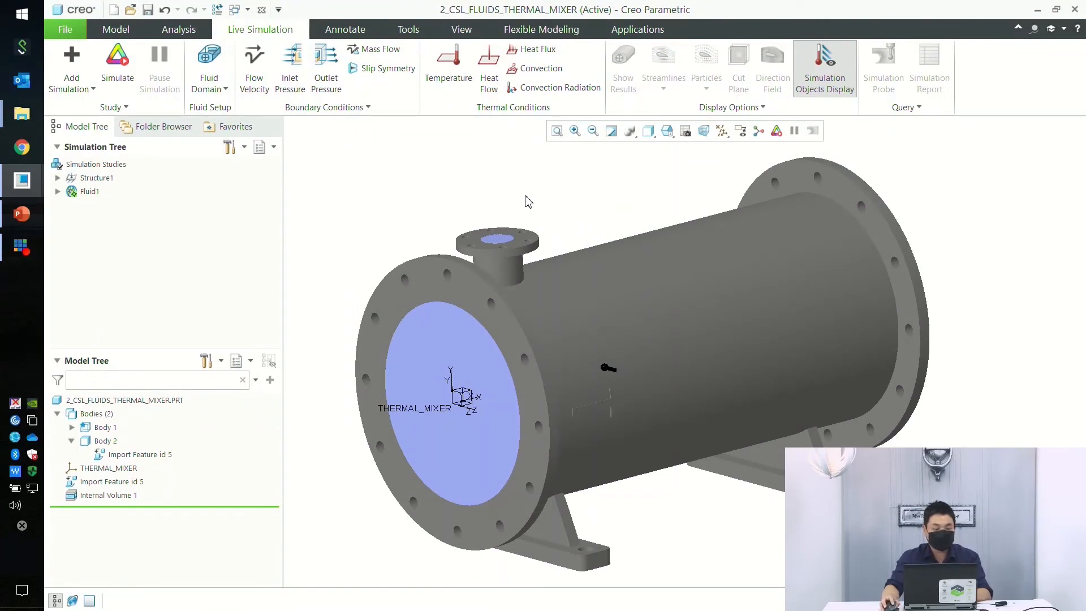
# - Assign a material to the Fluid1 study's internal volume fluid domain
pyautogui.click(57, 192)
pyautogui.click(120, 205)
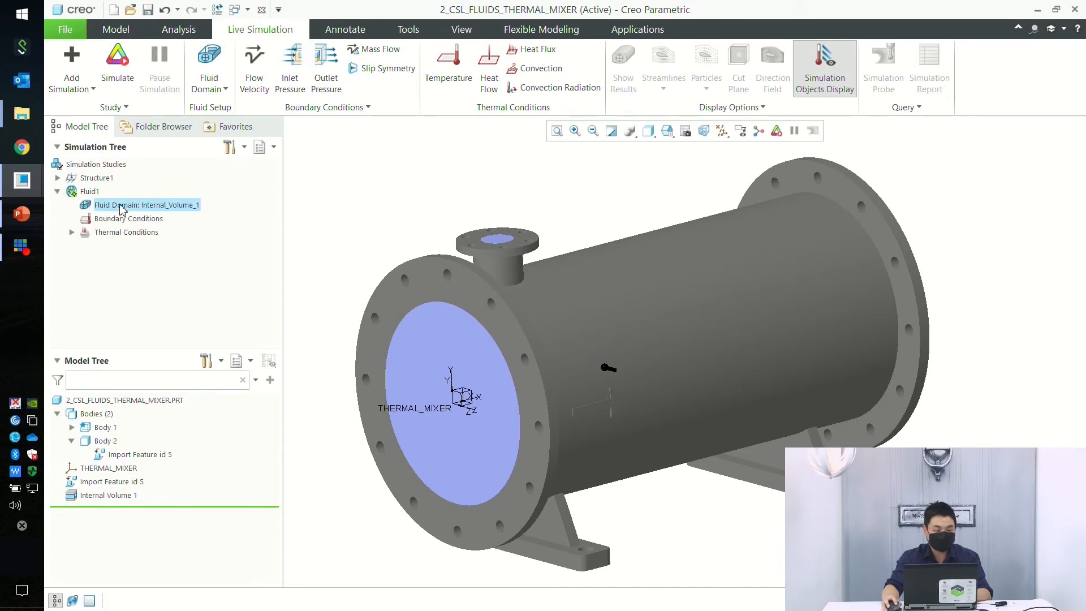
pyautogui.rightClick(172, 208)
pyautogui.click(199, 211)
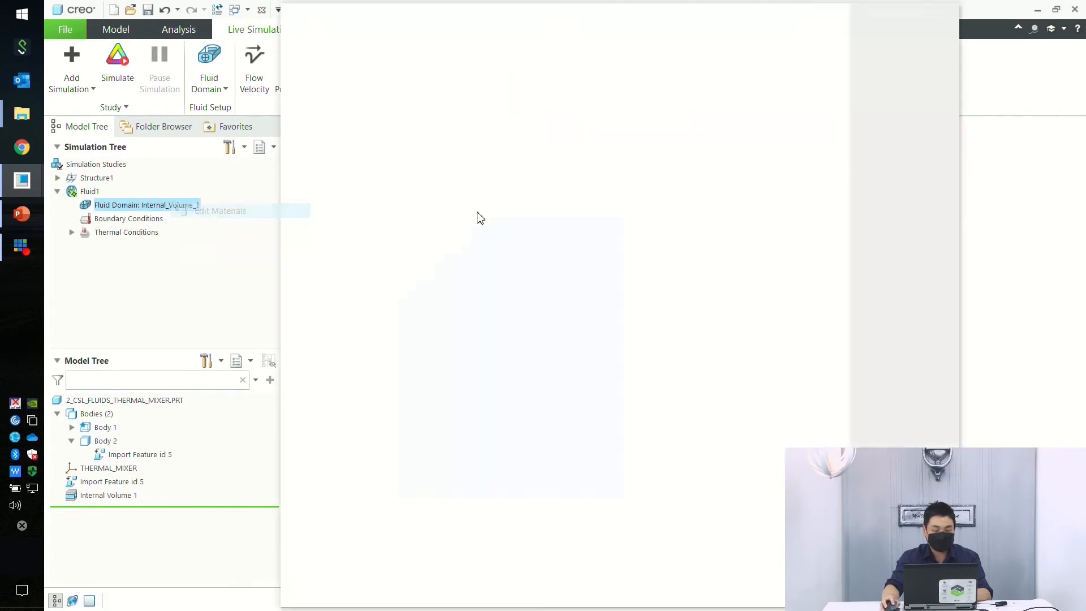
pyautogui.click(429, 181)
pyautogui.doubleClick(430, 181)
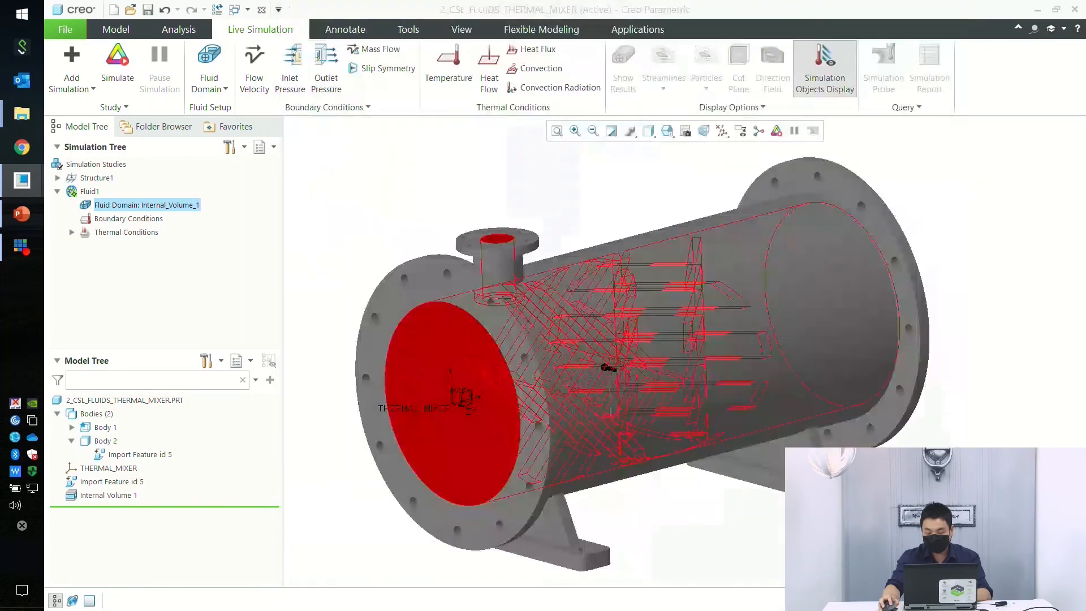
pyautogui.keyDown('shift'); pyautogui.moveTo(531, 216); pyautogui.dragTo(550, 247, button='middle'); pyautogui.keyUp('shift')
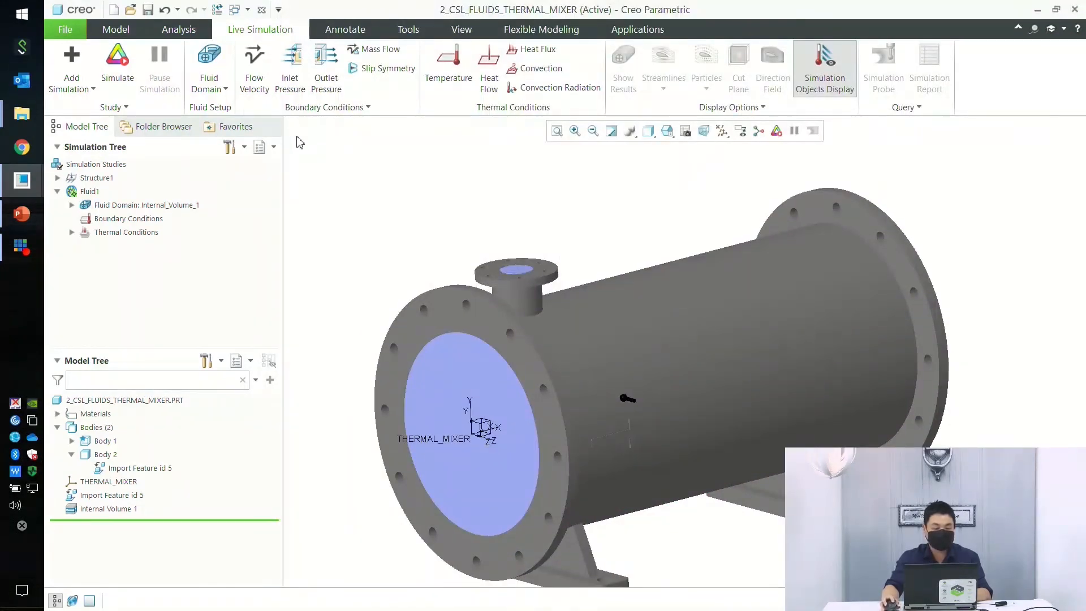
pyautogui.click(254, 69)
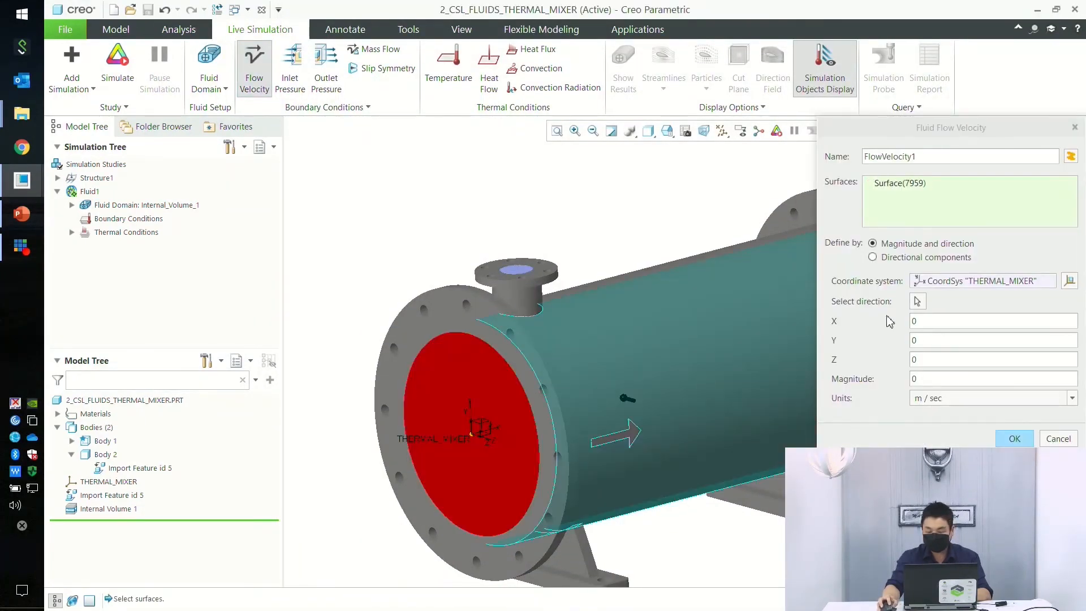
pyautogui.click(874, 258)
pyautogui.click(1044, 399)
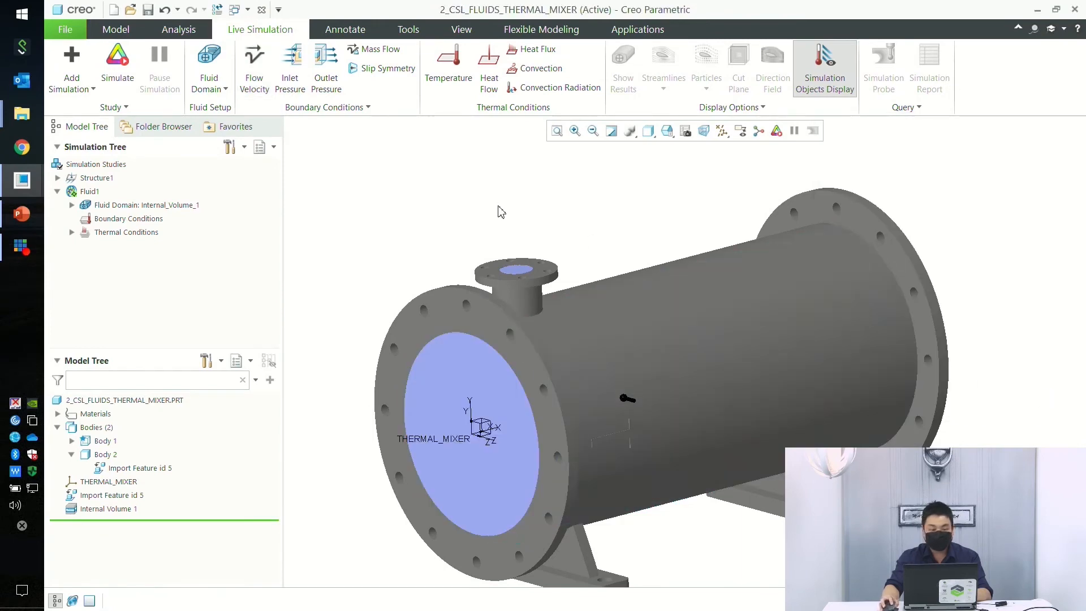
# - Apply a 100 Pa inlet pressure to the large main opening at the nozzle end of the mixer
pyautogui.click(290, 65)
pyautogui.write('100')
pyautogui.click(509, 376)
pyautogui.click(1014, 282)
pyautogui.moveTo(597, 212); pyautogui.dragTo(585, 249, button='middle')
# - Prescribe a temperature of 20 °C on the large main inlet surface
pyautogui.click(448, 67)
pyautogui.click(433, 362)
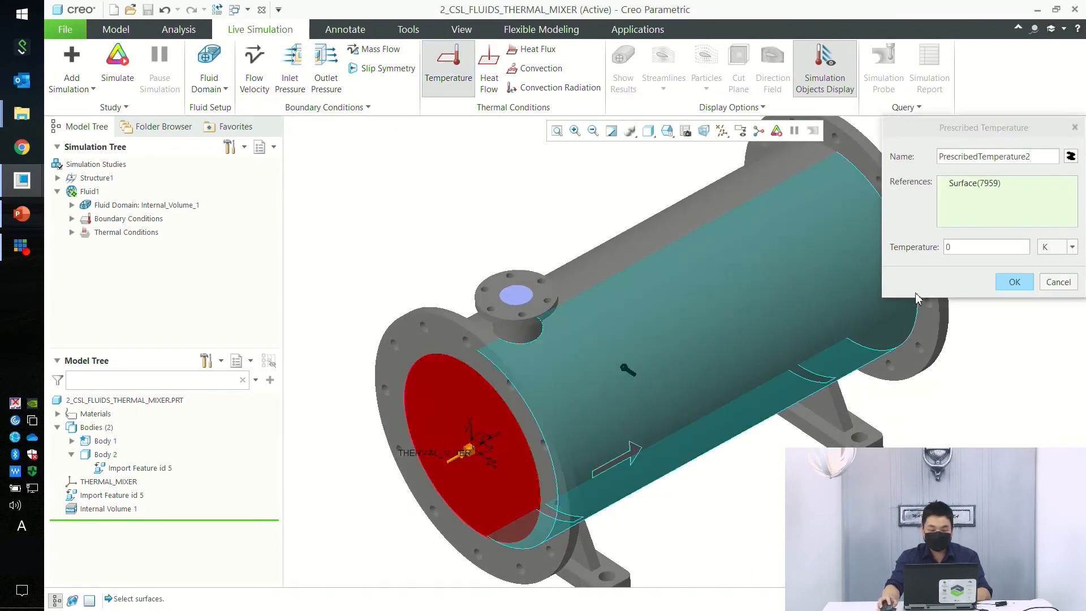
pyautogui.write('20')
pyautogui.click(1051, 248)
pyautogui.click(1051, 278)
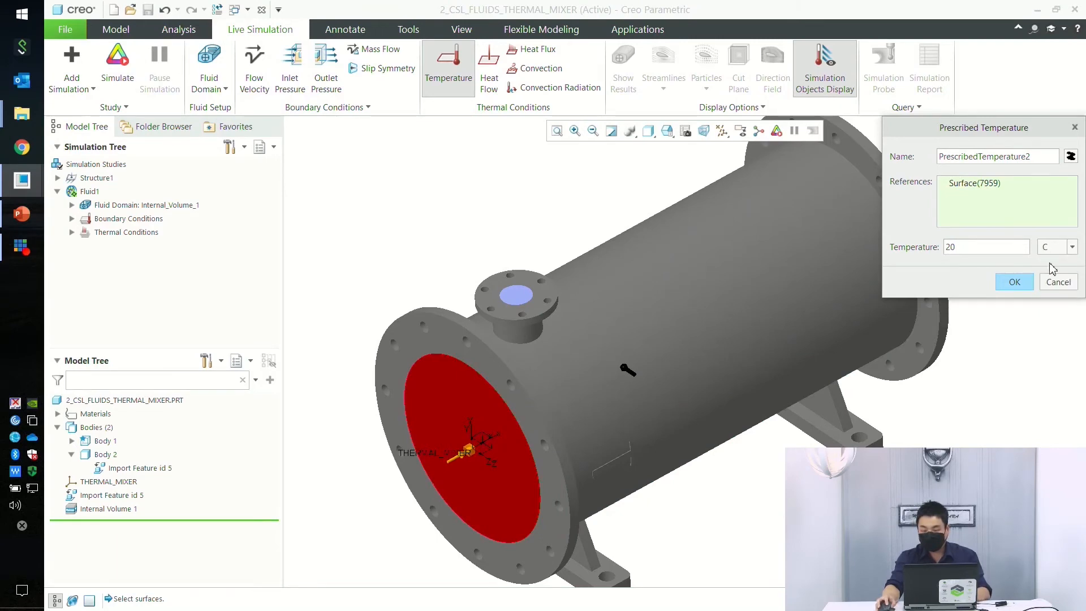
pyautogui.click(1024, 285)
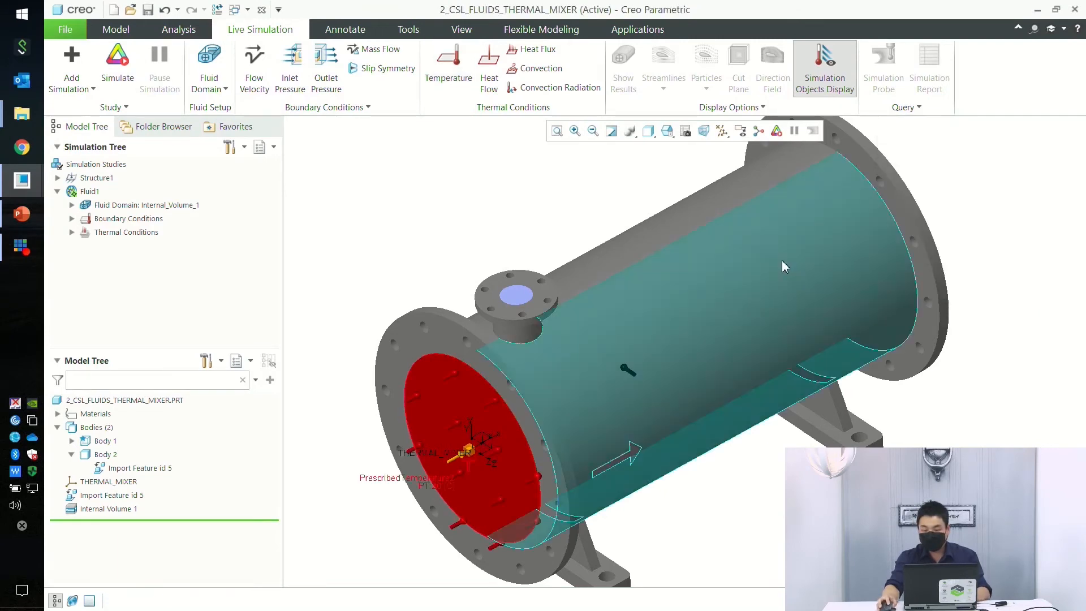
# - Prescribe a temperature of 100 °C on the small nozzle's inlet surface
pyautogui.click(517, 292)
pyautogui.write('100')
pyautogui.click(1056, 247)
pyautogui.click(1054, 262)
pyautogui.click(1014, 282)
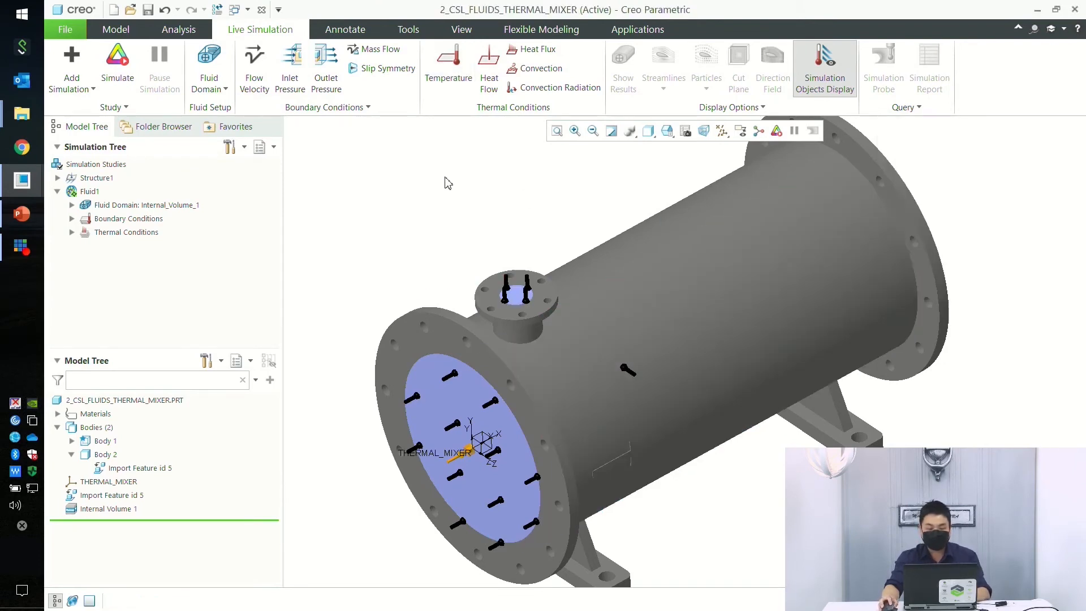
# - Apply a 150 Pa inlet pressure to the small nozzle's inlet surface
pyautogui.click(289, 71)
pyautogui.click(517, 293)
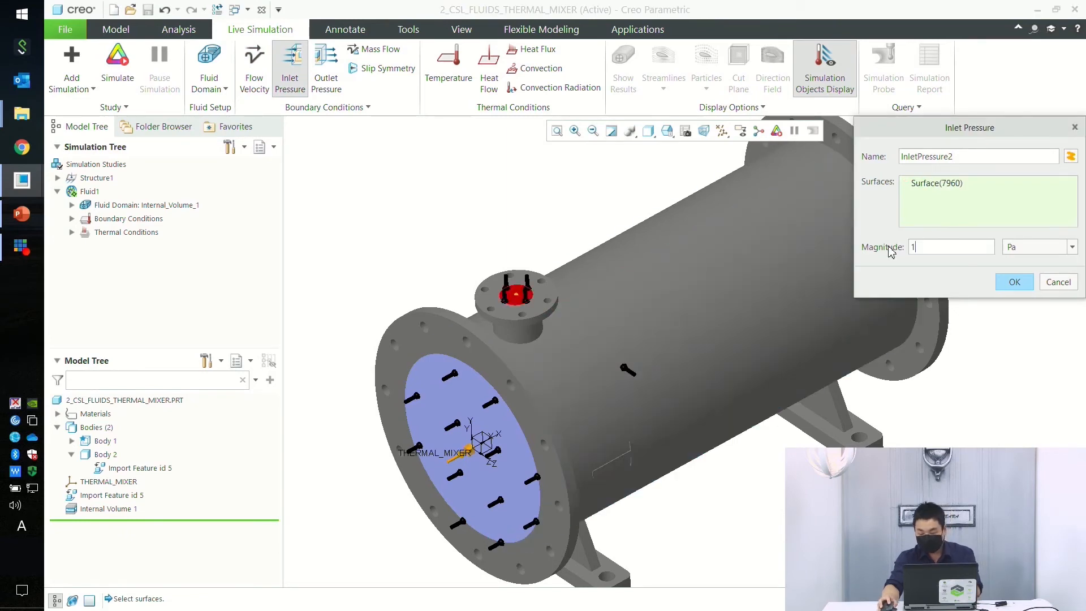
pyautogui.click(1015, 282)
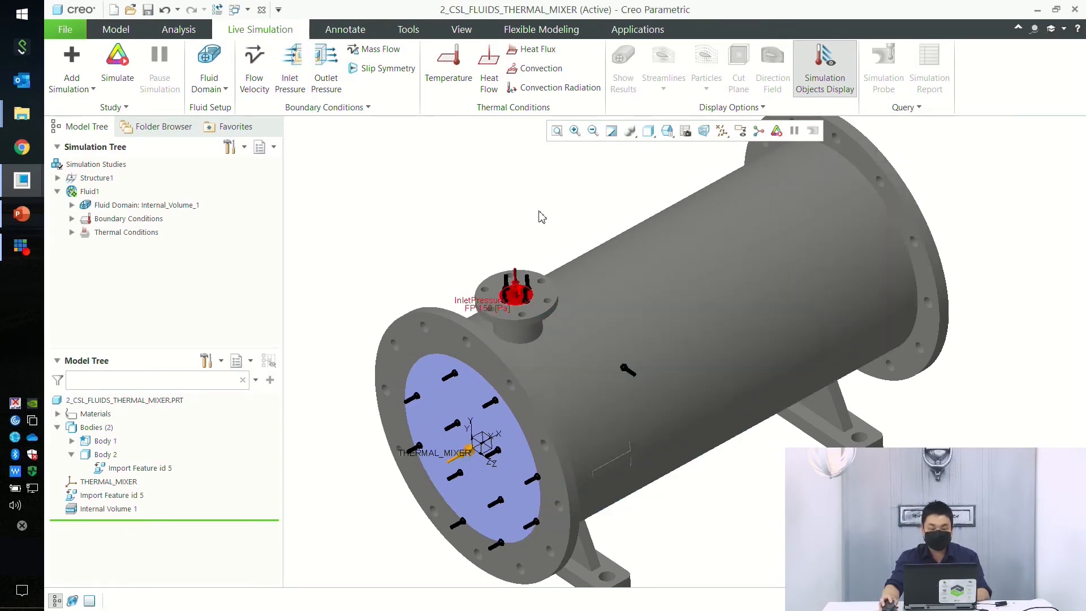
# - Apply a 0 Pa outlet pressure to the large opening at the mixer's far end
pyautogui.moveTo(614, 302); pyautogui.dragTo(525, 219, button='middle')
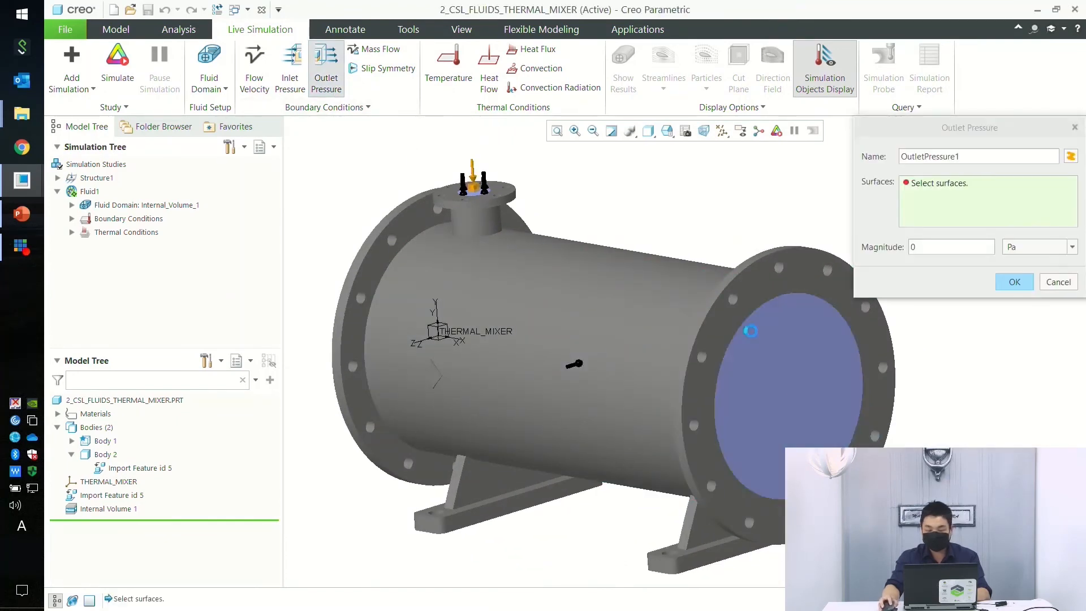
pyautogui.click(789, 368)
pyautogui.click(1013, 281)
pyautogui.moveTo(1022, 289); pyautogui.dragTo(383, 200, button='middle')
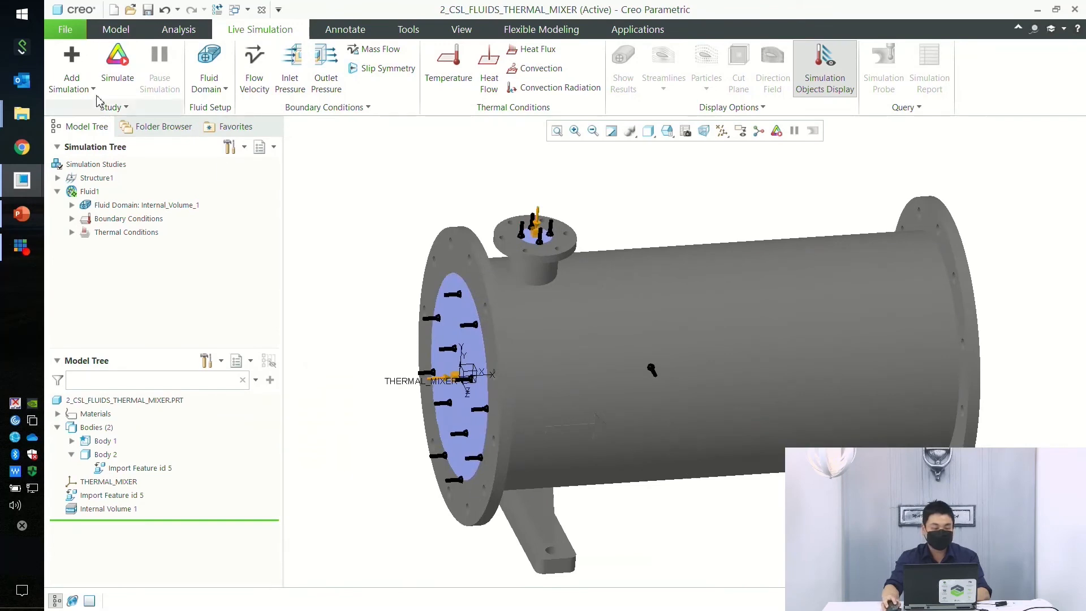
# - Run the Fluid1 live simulation and display the velocity results as streamlines and as particles
pyautogui.click(117, 62)
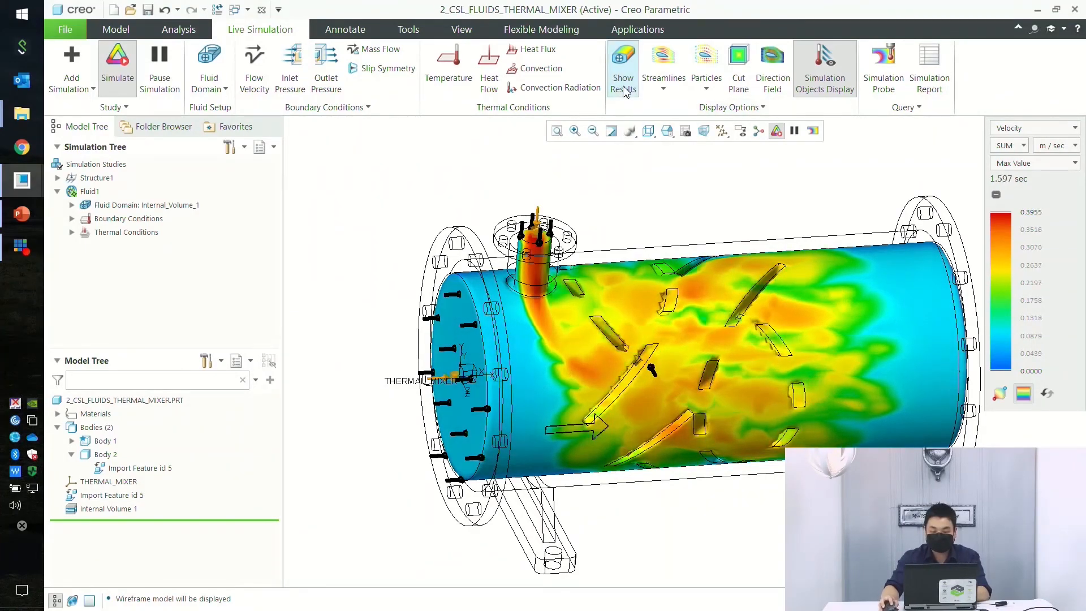
pyautogui.click(663, 62)
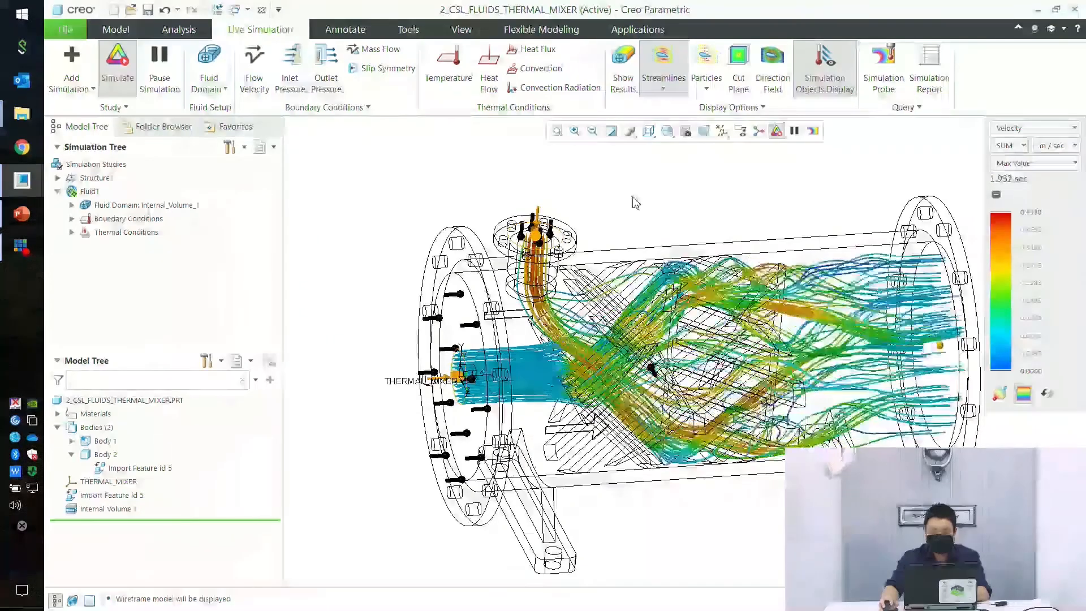
pyautogui.click(705, 62)
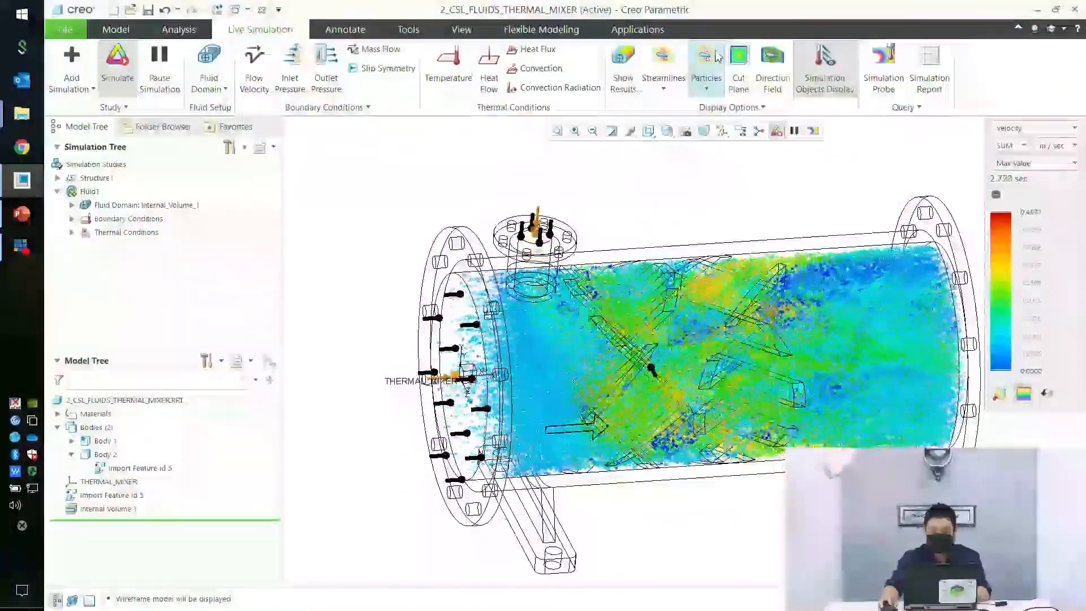
# - Section the velocity results with a lengthwise cut plane and show the flow as a direction field
pyautogui.click(715, 64)
pyautogui.click(740, 71)
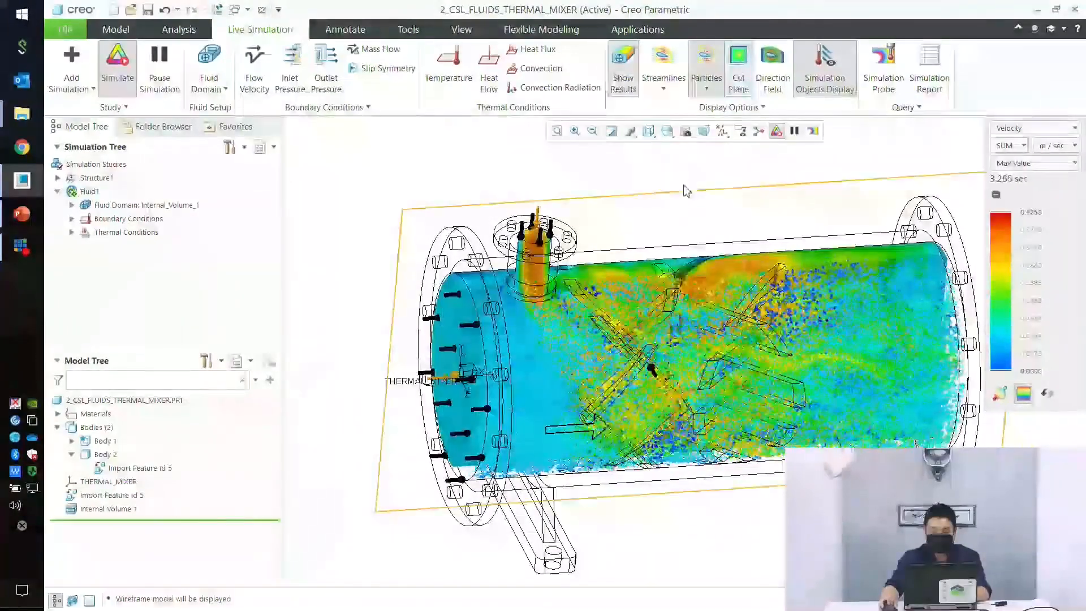
pyautogui.moveTo(686, 189); pyautogui.dragTo(704, 188, button='middle')
pyautogui.click(716, 60)
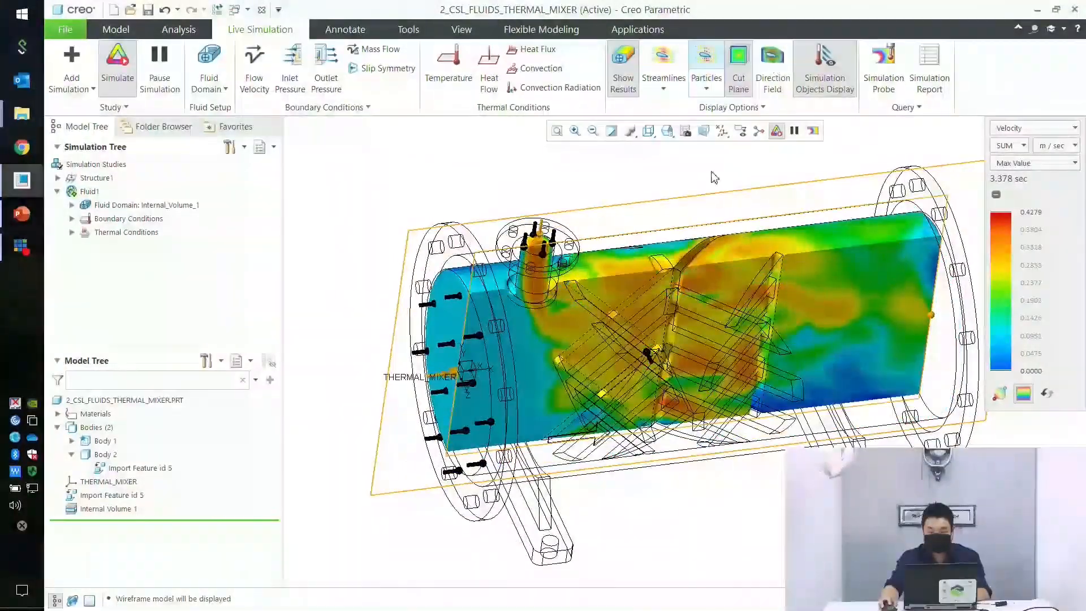
pyautogui.click(631, 78)
pyautogui.moveTo(646, 295)
pyautogui.mouseDown(button='middle')
pyautogui.moveTo(632, 268)
pyautogui.moveTo(620, 280)
pyautogui.mouseUp(button='middle')
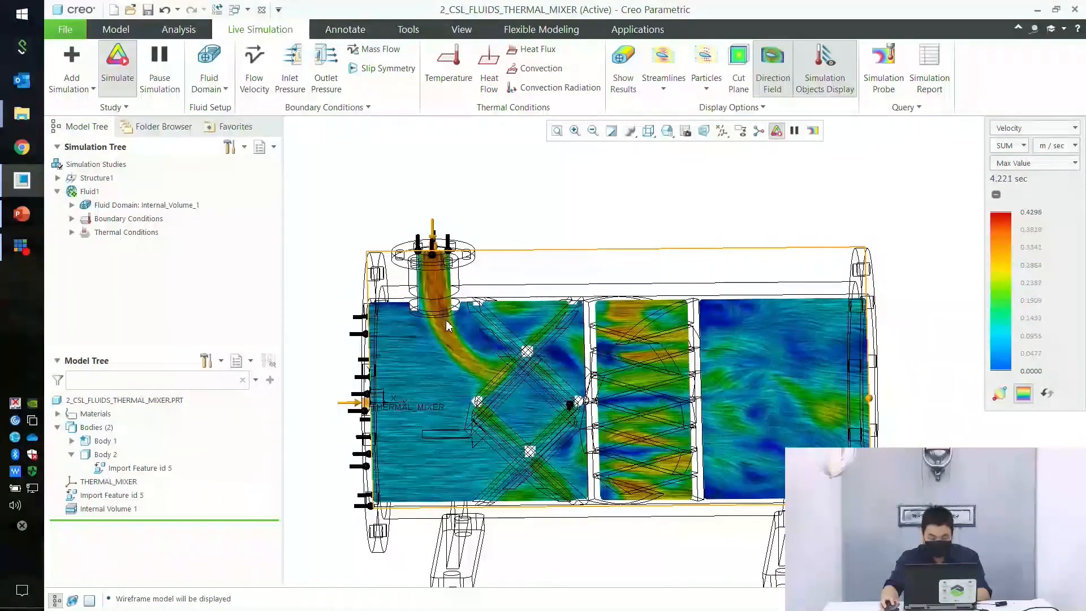
# - Display the pressure results in Pa for the sectioned fluid volume
pyautogui.click(1009, 127)
pyautogui.click(1010, 158)
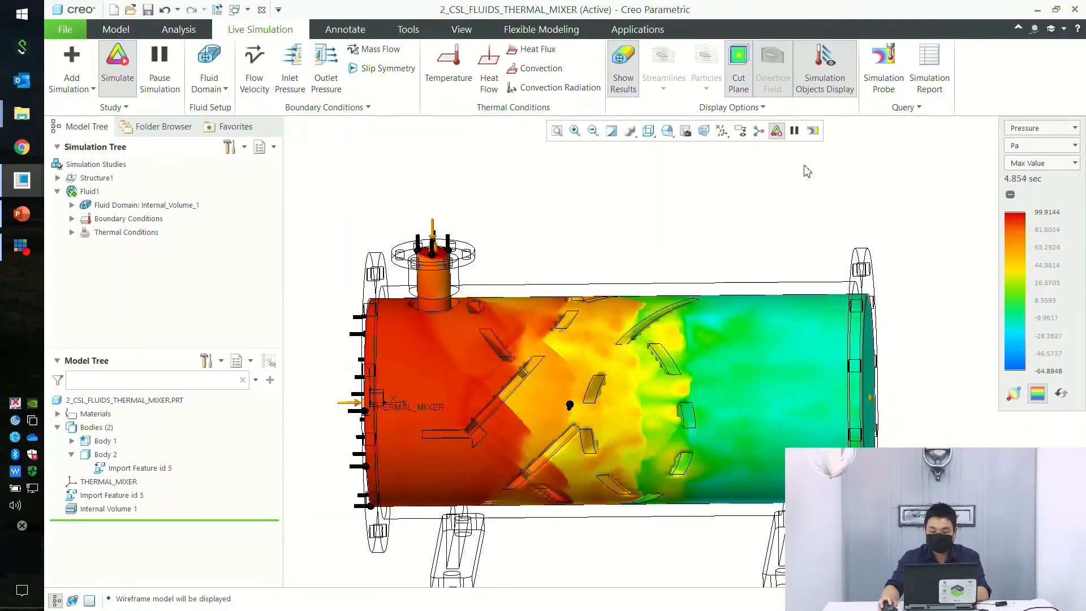
pyautogui.moveTo(808, 204)
pyautogui.mouseDown(button='middle')
pyautogui.moveTo(826, 204)
pyautogui.moveTo(825, 216)
pyautogui.mouseUp(button='middle')
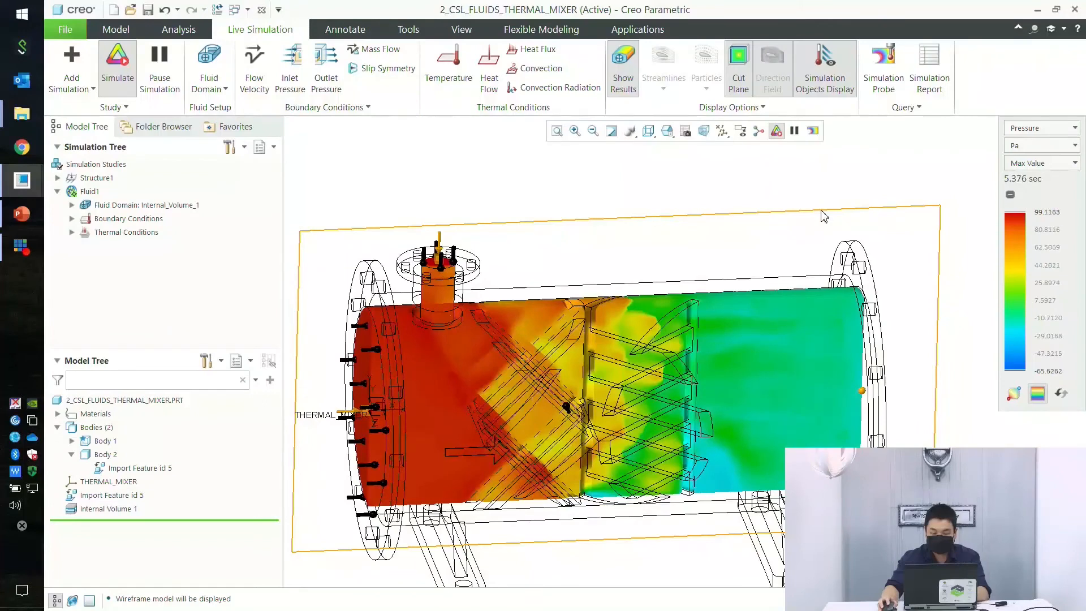
# - Display the temperature results in K on the cut plane and restart the live simulation
pyautogui.click(1045, 132)
pyautogui.click(1025, 173)
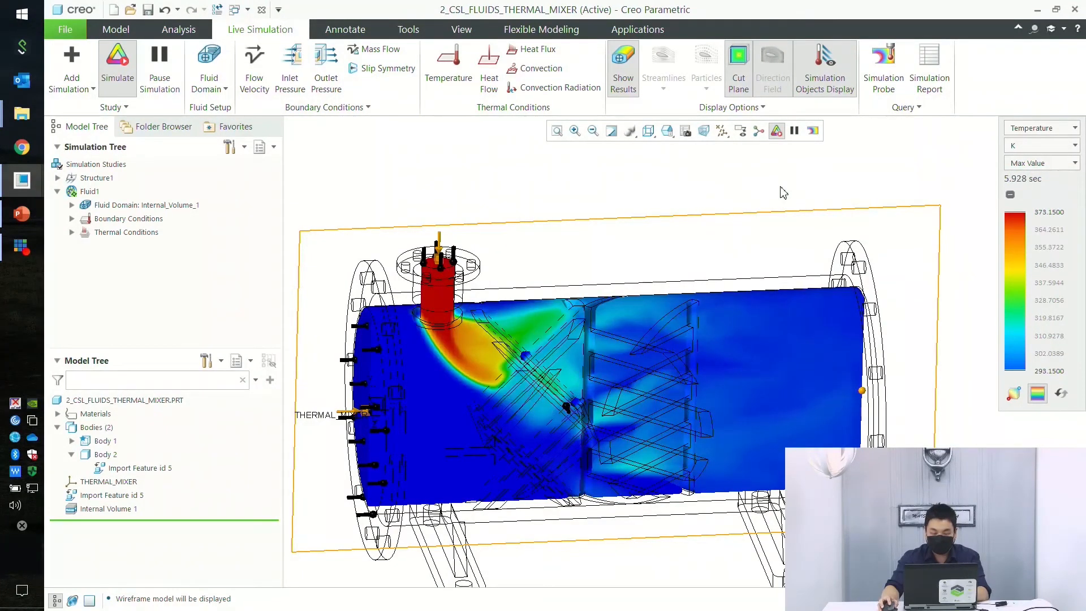
pyautogui.moveTo(569, 269); pyautogui.dragTo(570, 272, button='middle')
pyautogui.click(115, 85)
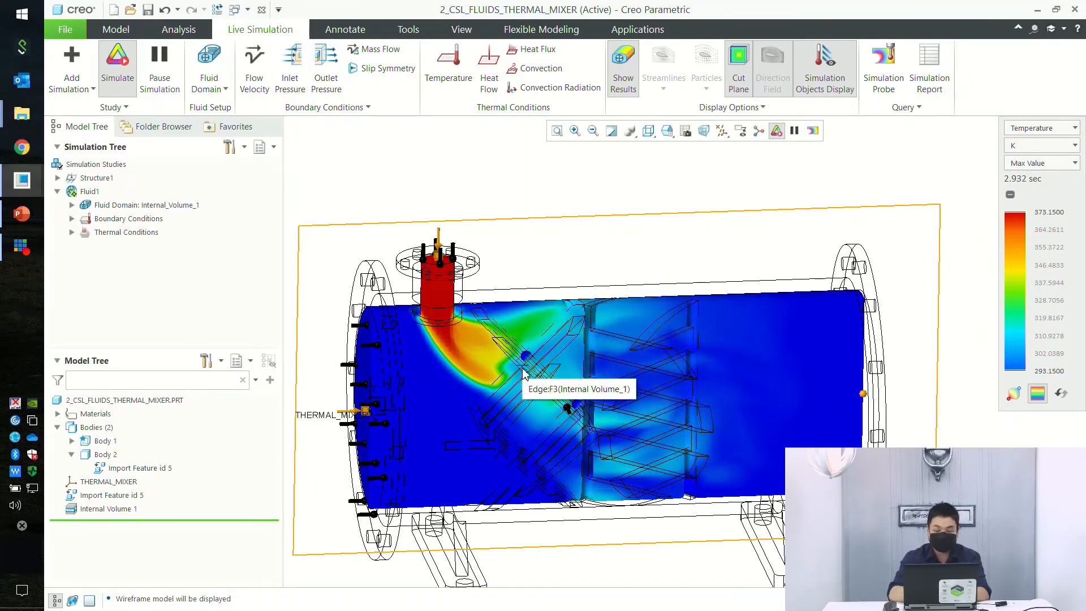
# - Exit the thermal mixer session and bring up the Creo window with the LDCARTTRANSPORTER00_ASM_1 assembly
pyautogui.click(1075, 10)
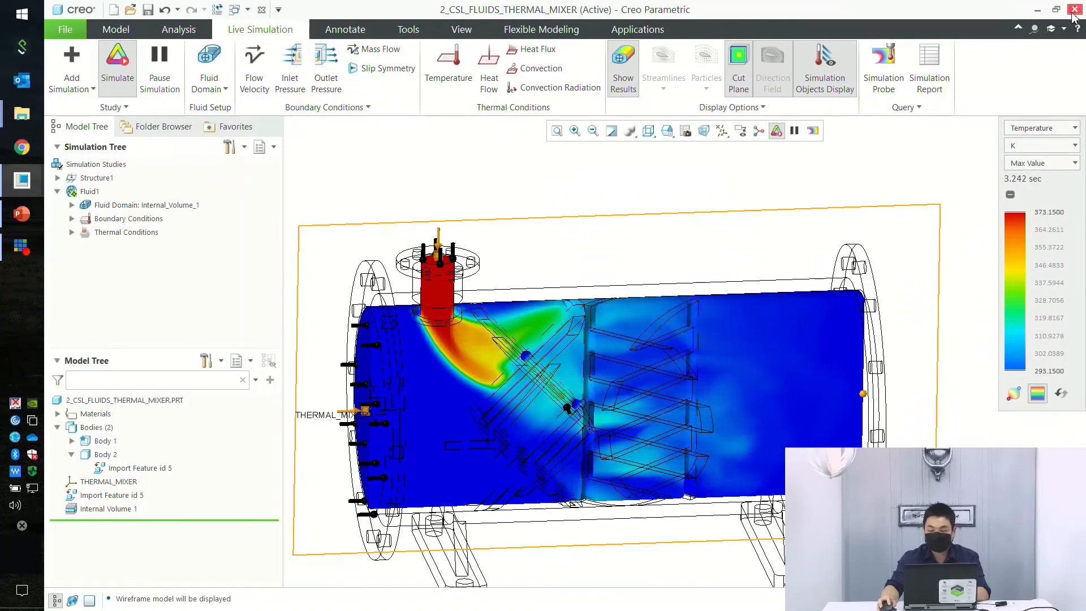
pyautogui.click(634, 339)
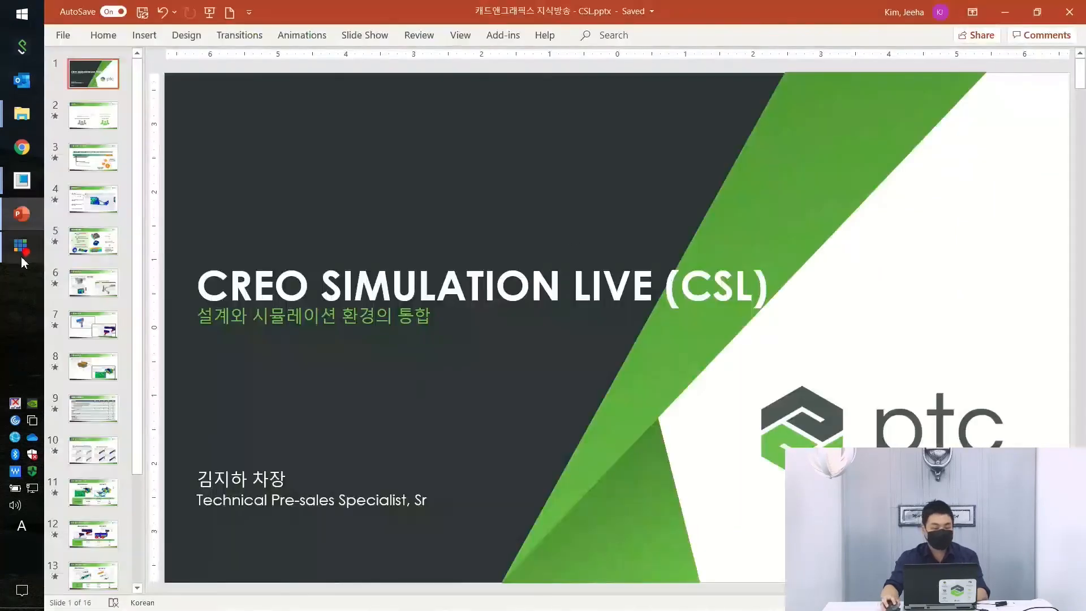
pyautogui.moveTo(21, 179)
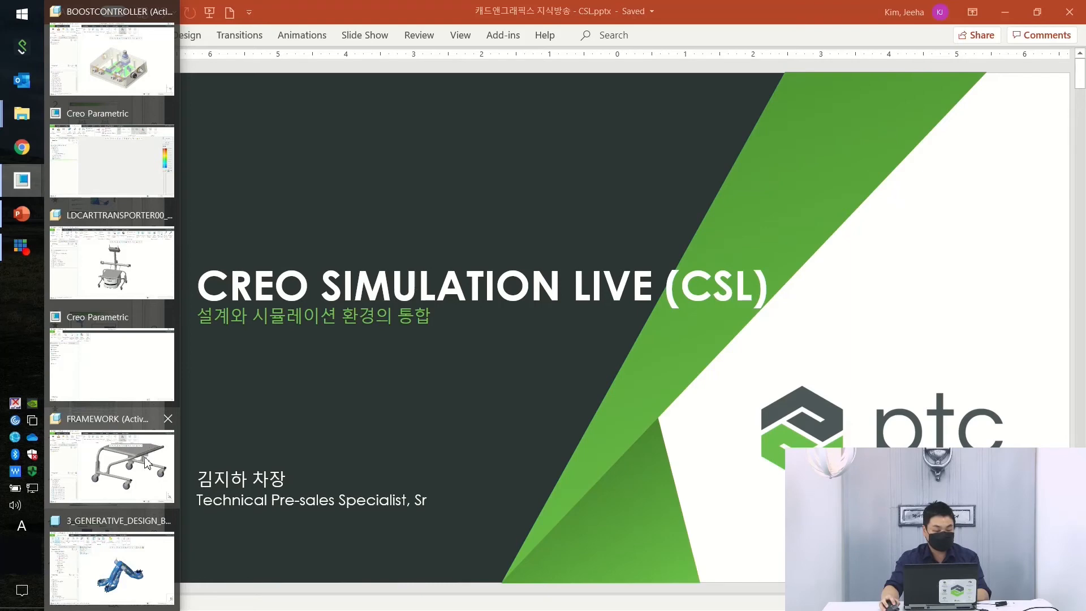
pyautogui.click(112, 263)
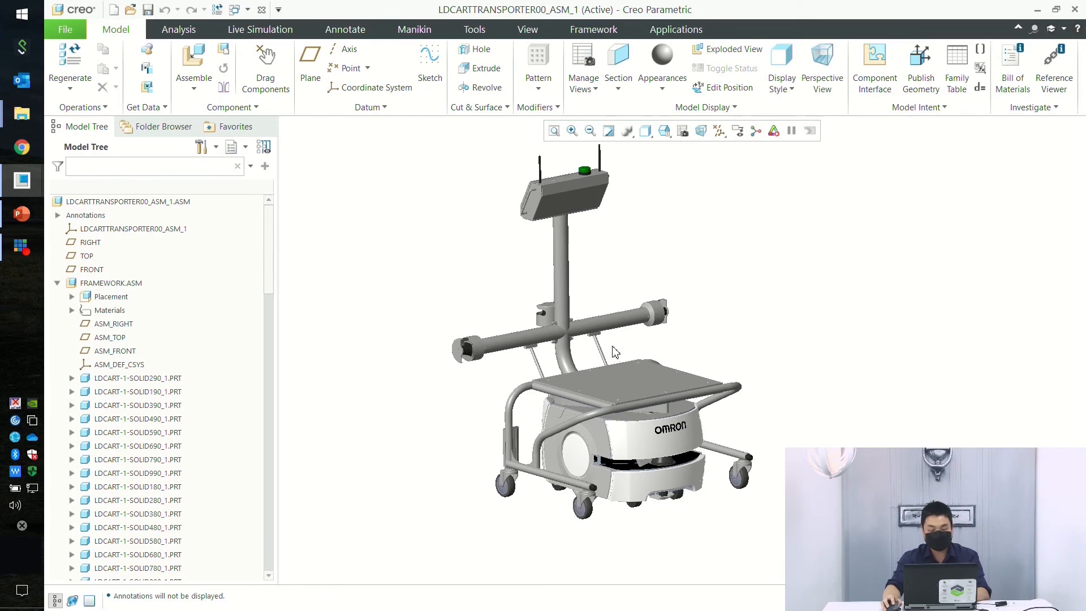
# - Examine the cart assembly's lower frame tubes, gussets and caster mounts up close
pyautogui.scroll(2, 616, 358)
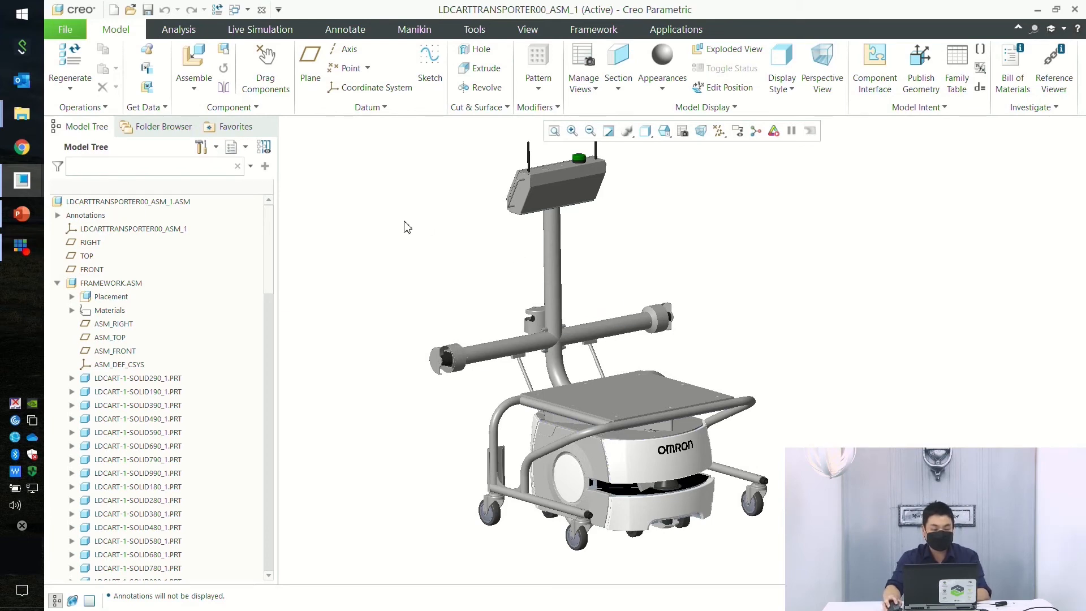
pyautogui.scroll(2, 623, 408)
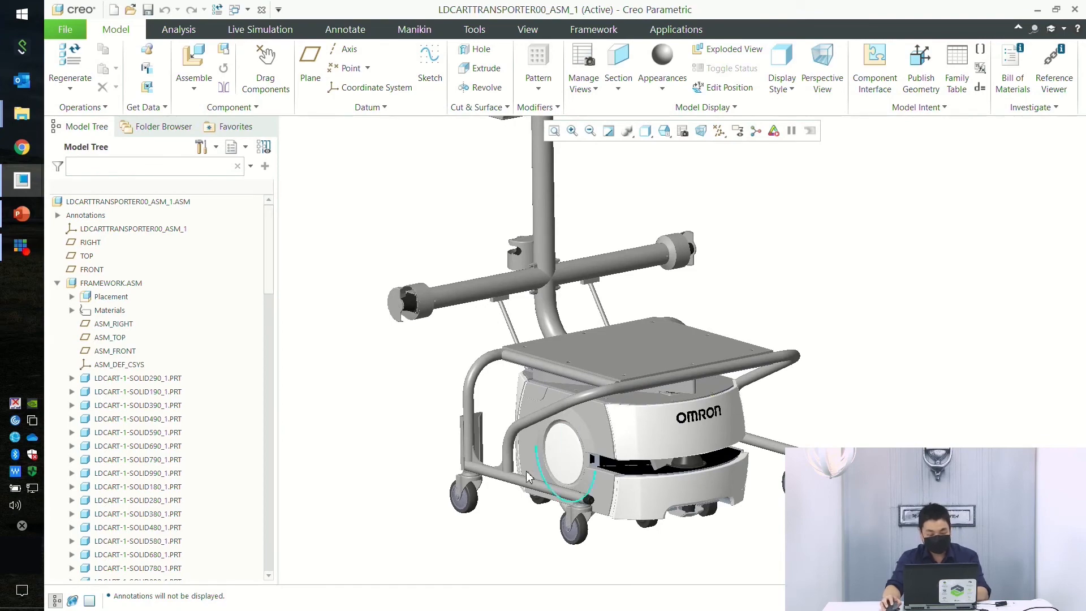
pyautogui.scroll(2, 509, 464)
pyautogui.scroll(4, 513, 459)
pyautogui.scroll(-2, 562, 441)
pyautogui.keyDown('shift'); pyautogui.moveTo(562, 446); pyautogui.dragTo(549, 370, button='middle'); pyautogui.keyUp('shift')
pyautogui.scroll(2, 536, 392)
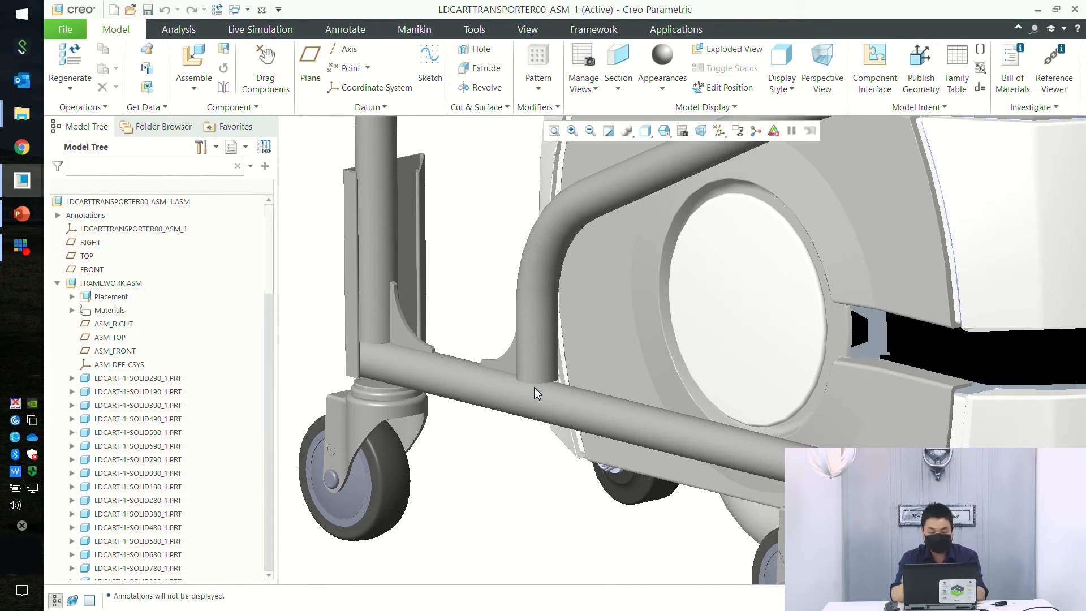
pyautogui.scroll(5, 534, 387)
pyautogui.scroll(-5, 535, 419)
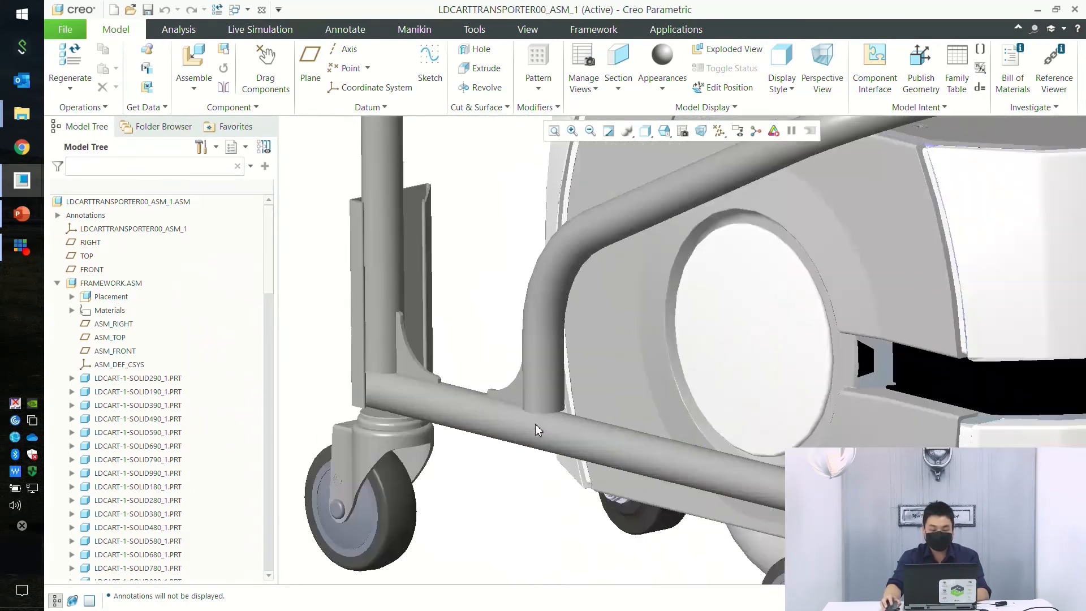
pyautogui.moveTo(552, 391)
pyautogui.mouseDown(button='middle')
pyautogui.moveTo(565, 373)
pyautogui.moveTo(563, 389)
pyautogui.mouseUp(button='middle')
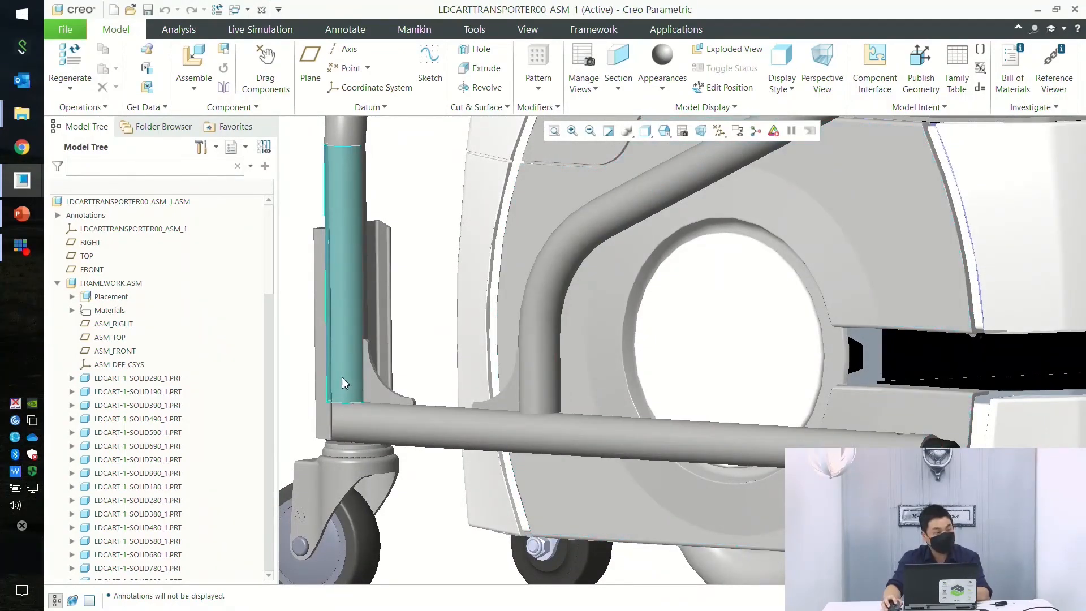
pyautogui.scroll(-5, 724, 365)
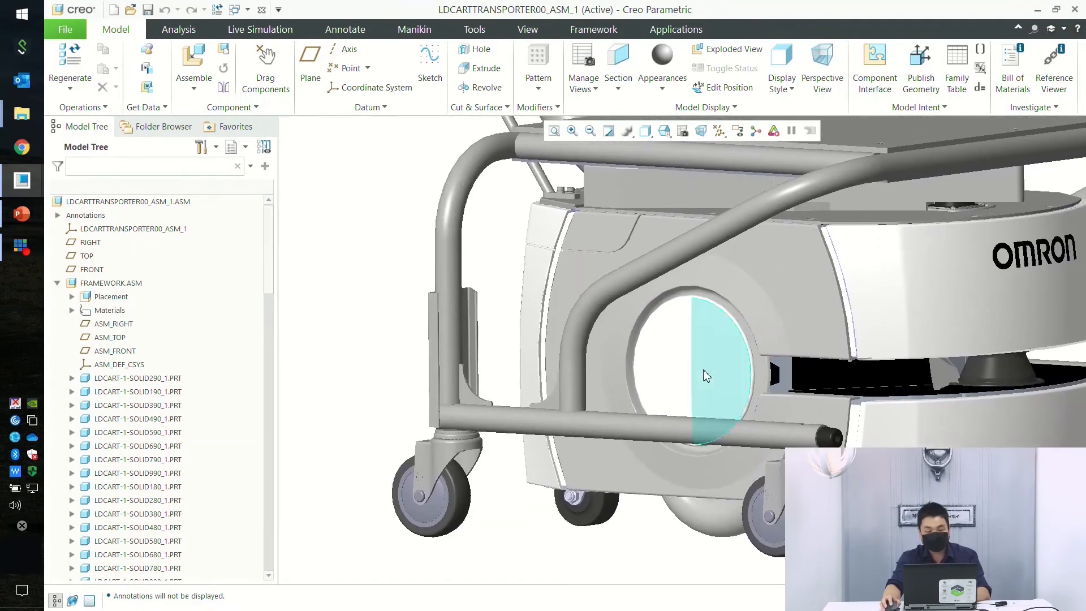
# - Examine the cart's top plate, its supporting tube frame and the upper crossbar from an elevated angle
pyautogui.moveTo(704, 370); pyautogui.dragTo(695, 391, button='middle')
pyautogui.scroll(2, 695, 390)
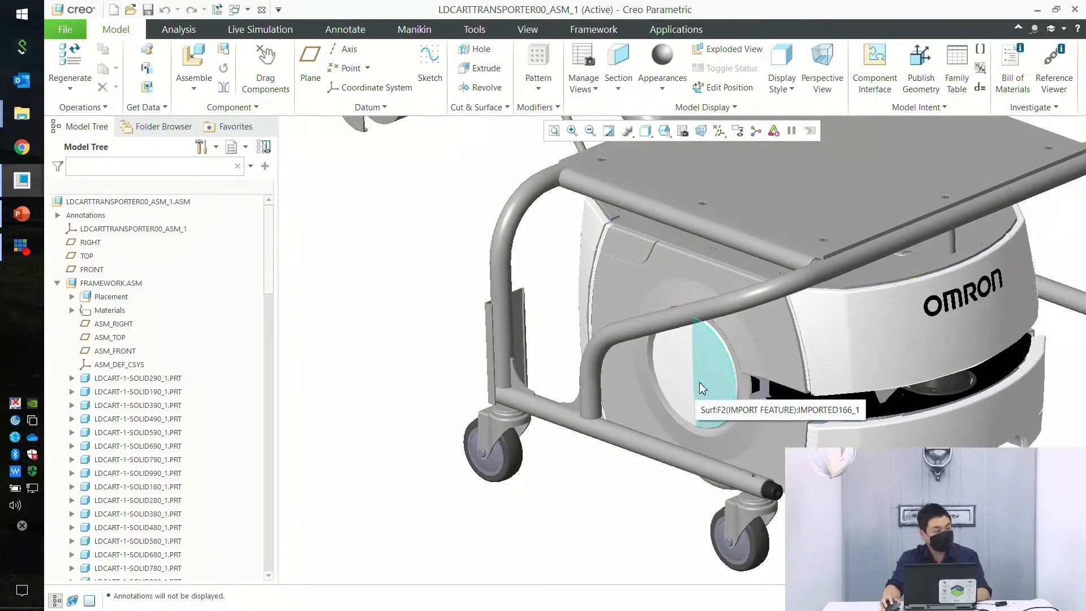
pyautogui.scroll(2, 702, 379)
pyautogui.keyDown('shift'); pyautogui.moveTo(741, 363); pyautogui.dragTo(709, 409, button='middle'); pyautogui.keyUp('shift')
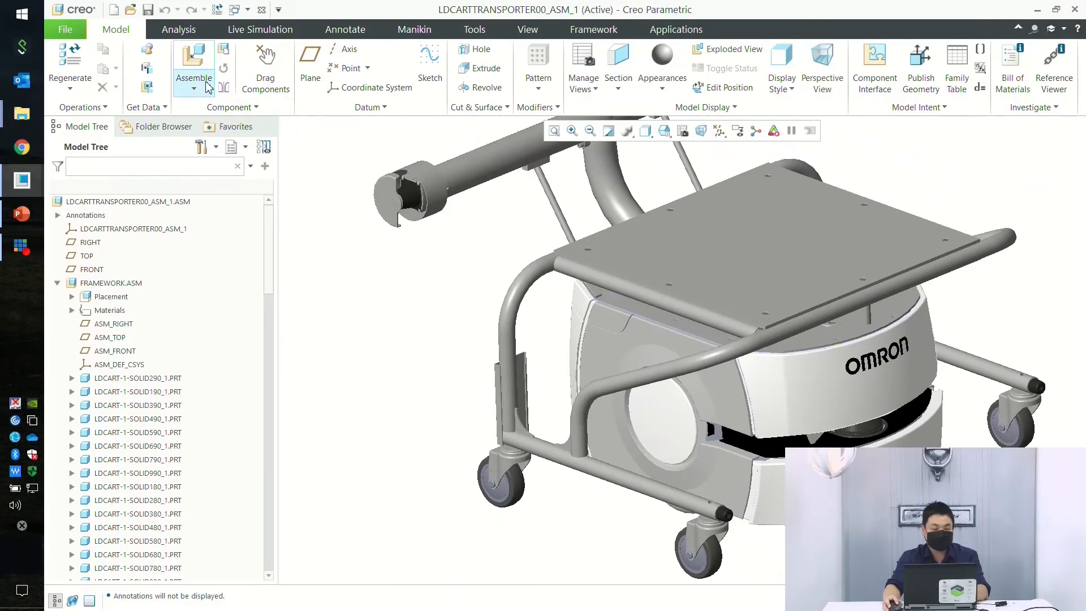
pyautogui.scroll(2, 504, 373)
pyautogui.scroll(-1, 706, 383)
pyautogui.scroll(1, 706, 422)
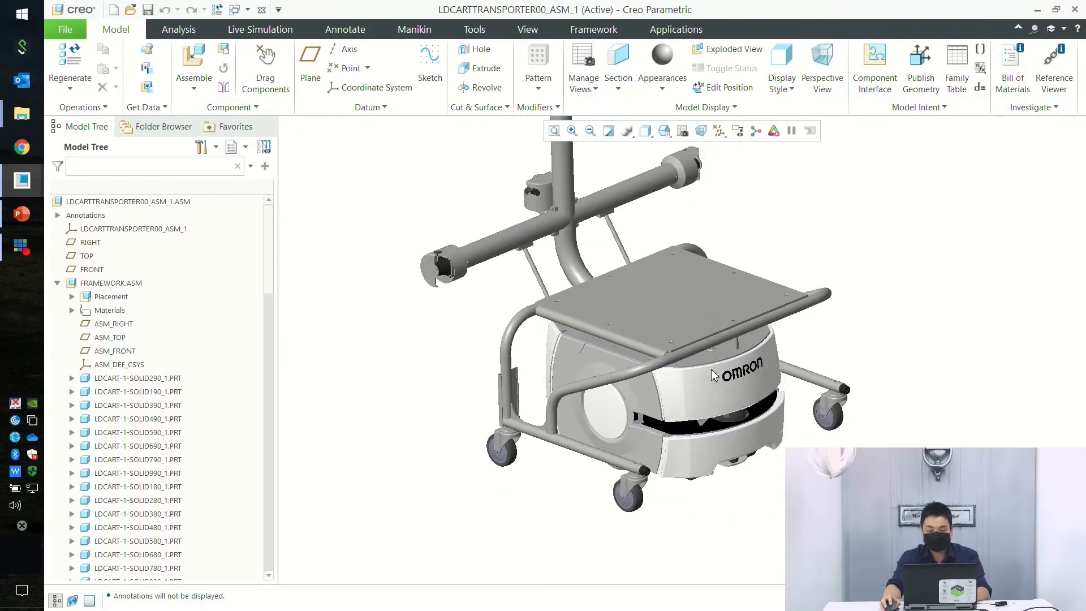
pyautogui.moveTo(684, 407); pyautogui.dragTo(543, 355, button='middle')
pyautogui.scroll(-2, 665, 357)
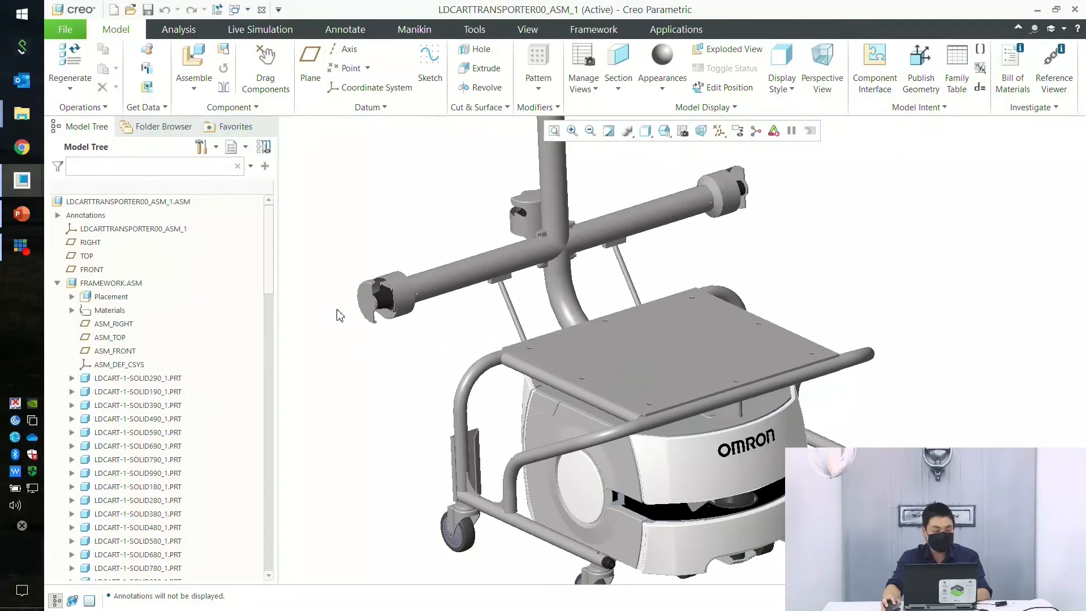
# - Open the FRAMEWORK.ASM subassembly in its own window and hide the extra Master Rep column in its model tree
pyautogui.click(116, 284)
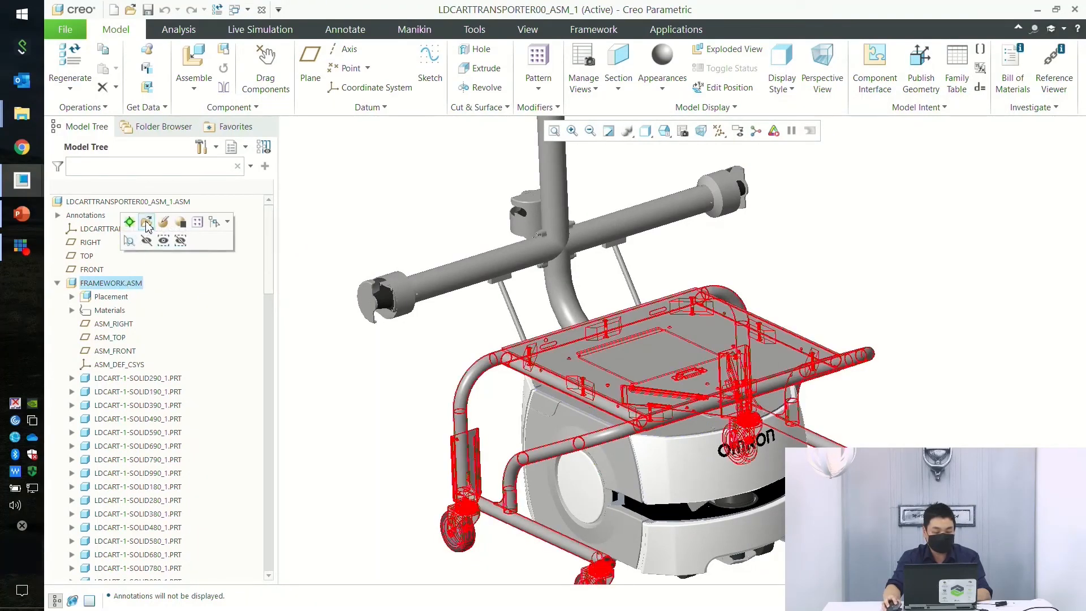
pyautogui.click(149, 227)
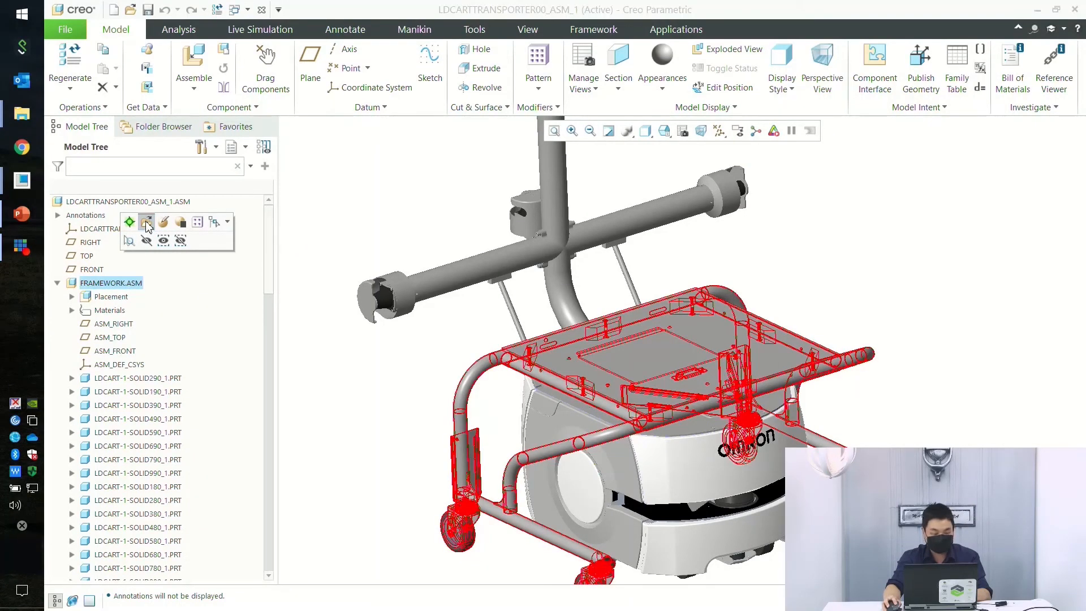
pyautogui.keyDown('shift'); pyautogui.moveTo(884, 344); pyautogui.dragTo(761, 417, button='middle'); pyautogui.keyUp('shift')
pyautogui.moveTo(759, 421)
pyautogui.mouseDown(button='middle')
pyautogui.moveTo(756, 400)
pyautogui.moveTo(758, 427)
pyautogui.mouseUp(button='middle')
pyautogui.scroll(-3, 749, 446)
pyautogui.scroll(3, 753, 447)
pyautogui.moveTo(420, 260); pyautogui.dragTo(419, 235)
pyautogui.click(416, 152)
pyautogui.keyDown('shift'); pyautogui.moveTo(774, 346); pyautogui.dragTo(709, 308, button='middle'); pyautogui.keyUp('shift')
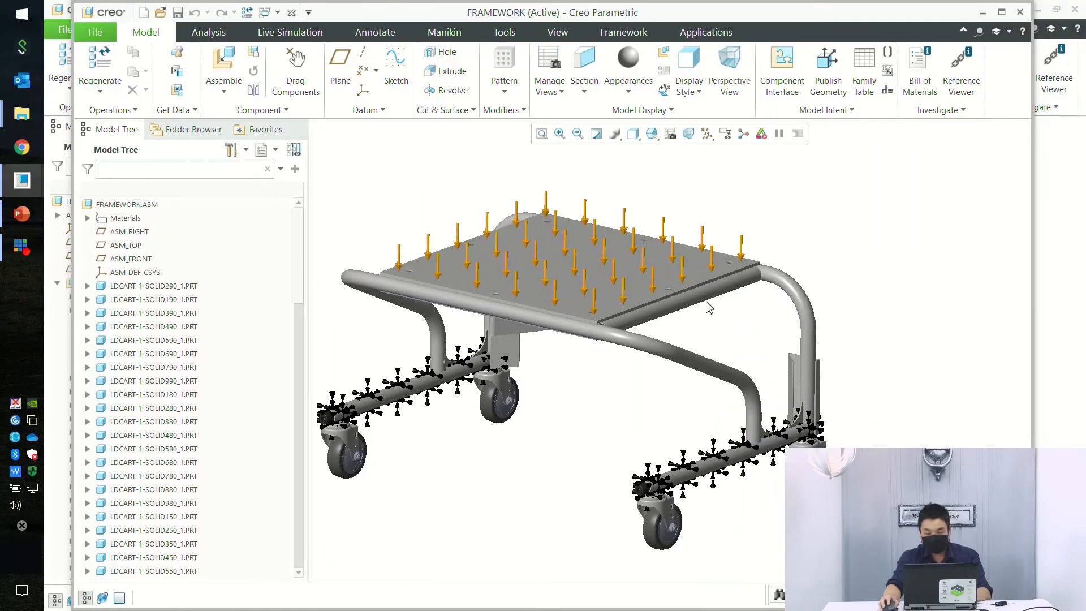
# - Examine the load arrows on the framework's top plate and the fixed constraints along its two base tubes
pyautogui.scroll(-6, 707, 306)
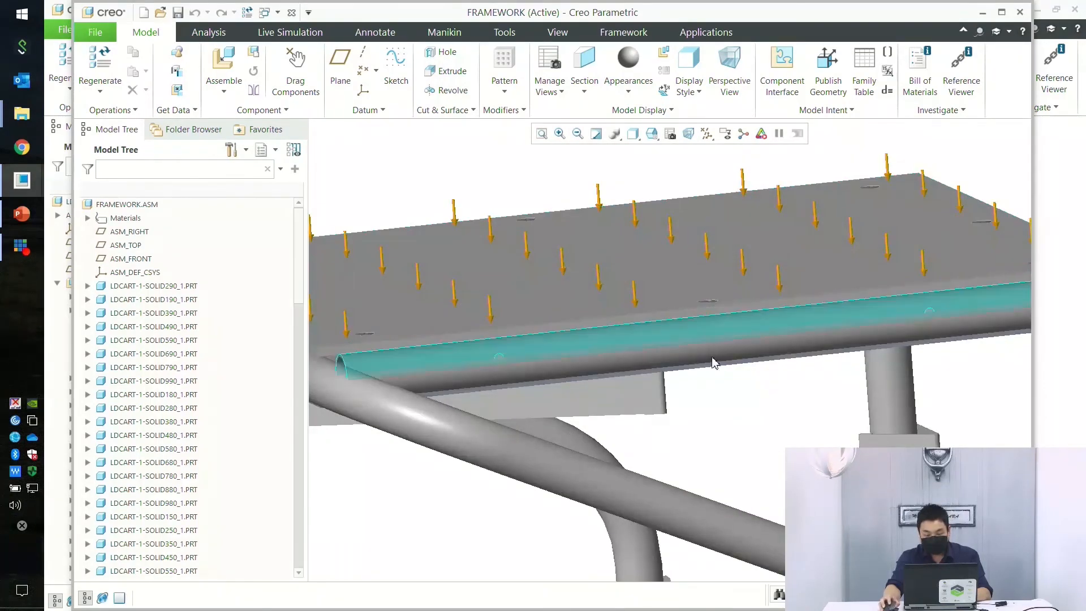
pyautogui.moveTo(722, 385)
pyautogui.mouseDown(button='middle')
pyautogui.moveTo(706, 350)
pyautogui.moveTo(720, 390)
pyautogui.mouseUp(button='middle')
pyautogui.scroll(4, 720, 390)
pyautogui.scroll(2, 720, 391)
pyautogui.scroll(-4, 738, 399)
pyautogui.scroll(-5, 686, 330)
pyautogui.moveTo(648, 302); pyautogui.dragTo(707, 378, button='middle')
pyautogui.scroll(8, 648, 325)
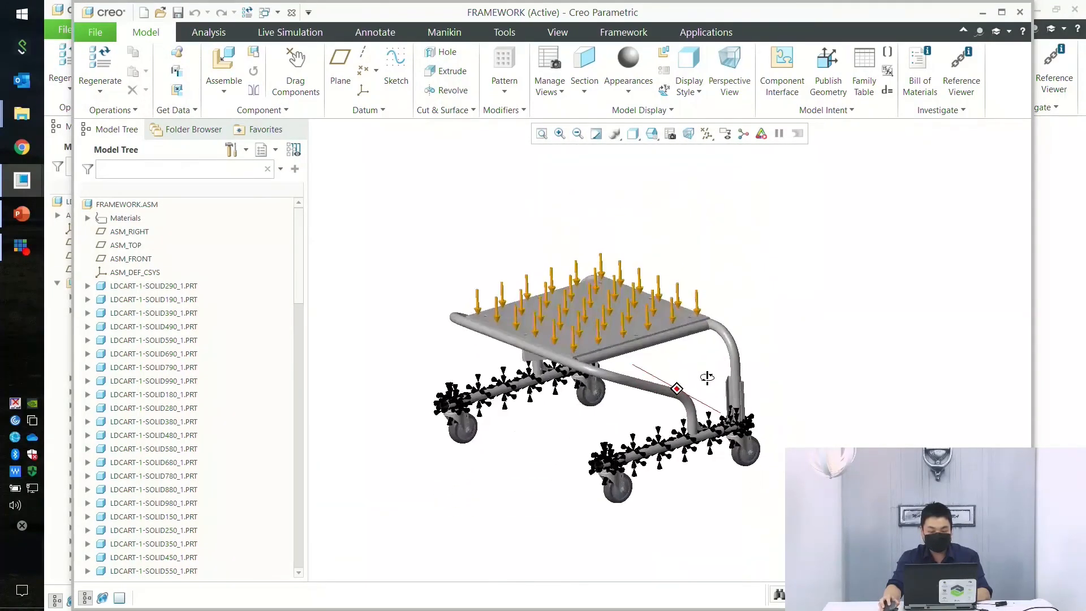
pyautogui.scroll(-5, 693, 376)
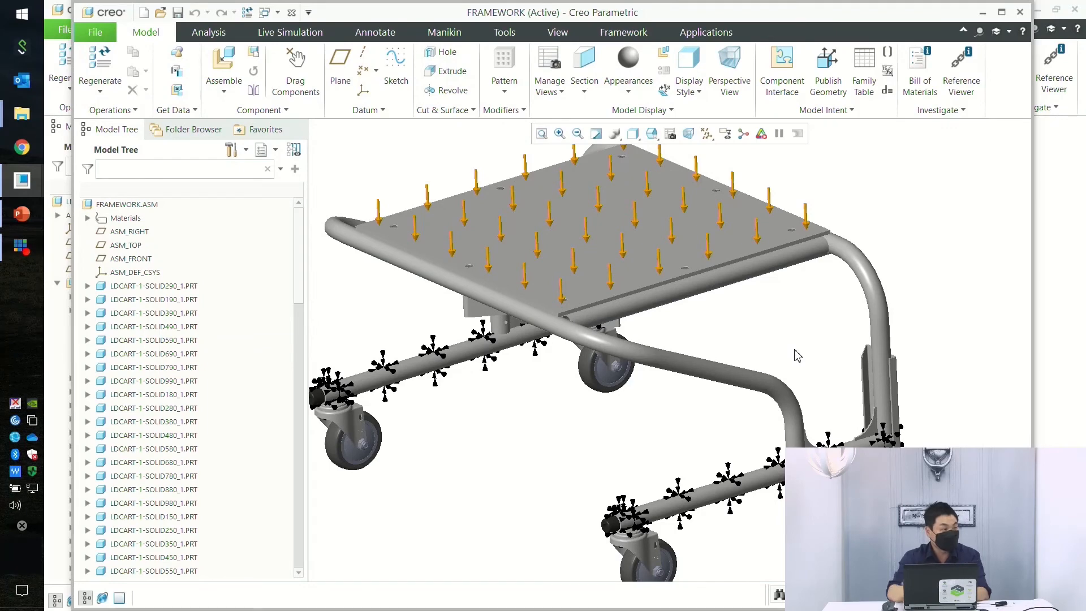
pyautogui.moveTo(798, 355); pyautogui.dragTo(813, 390, button='middle')
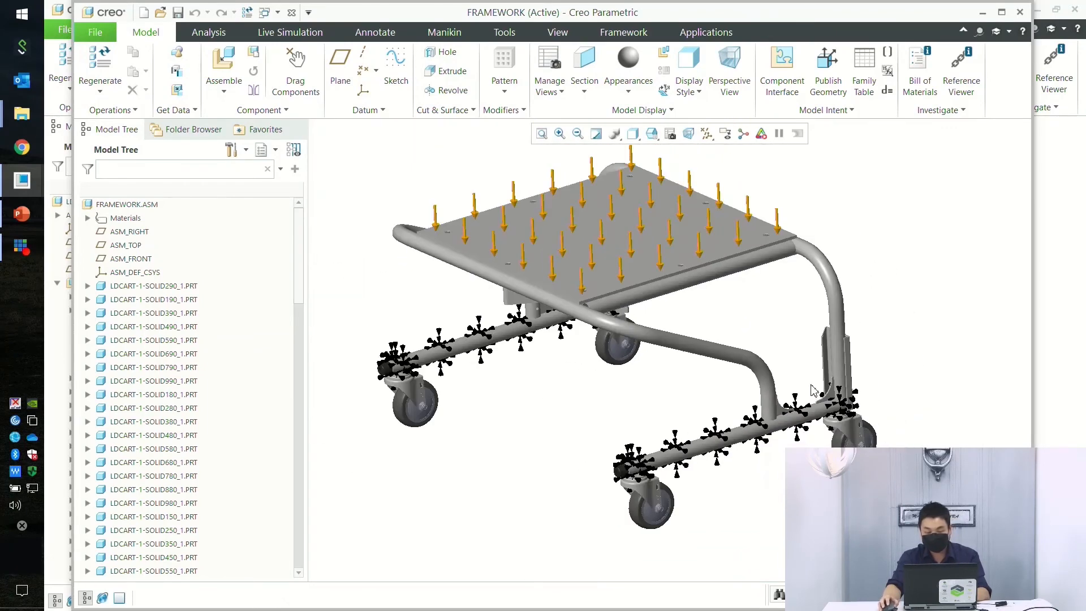
pyautogui.keyDown('shift'); pyautogui.moveTo(695, 285); pyautogui.dragTo(750, 337, button='middle'); pyautogui.keyUp('shift')
# - Return to the cart assembly in Live Simulation and reopen FRAMEWORK.ASM in its own window without the Master Rep column
pyautogui.click(290, 35)
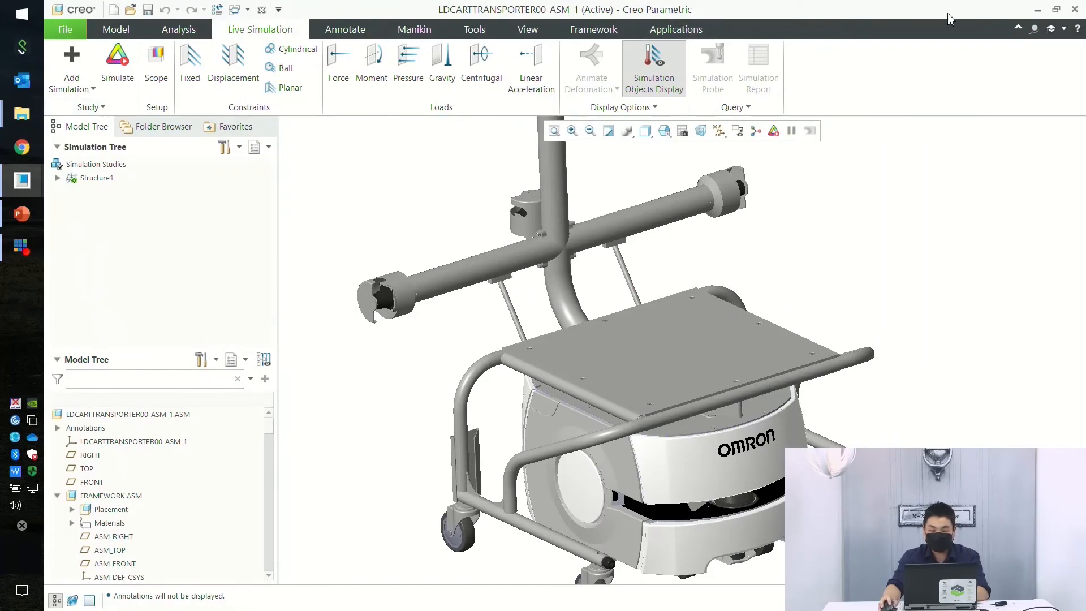
pyautogui.hotkey('alt', 'Tab')
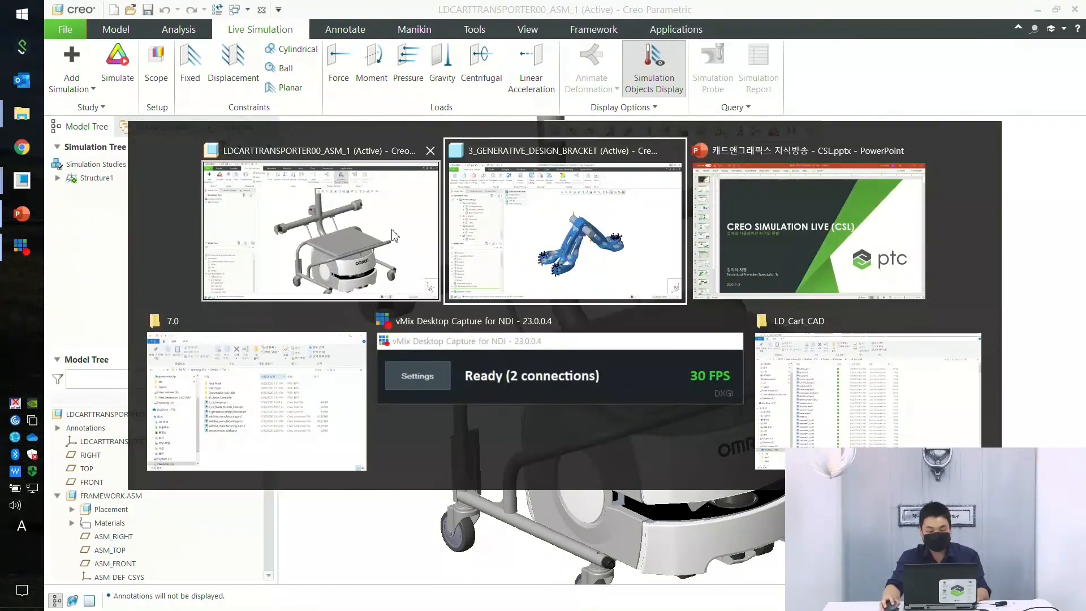
pyautogui.click(369, 235)
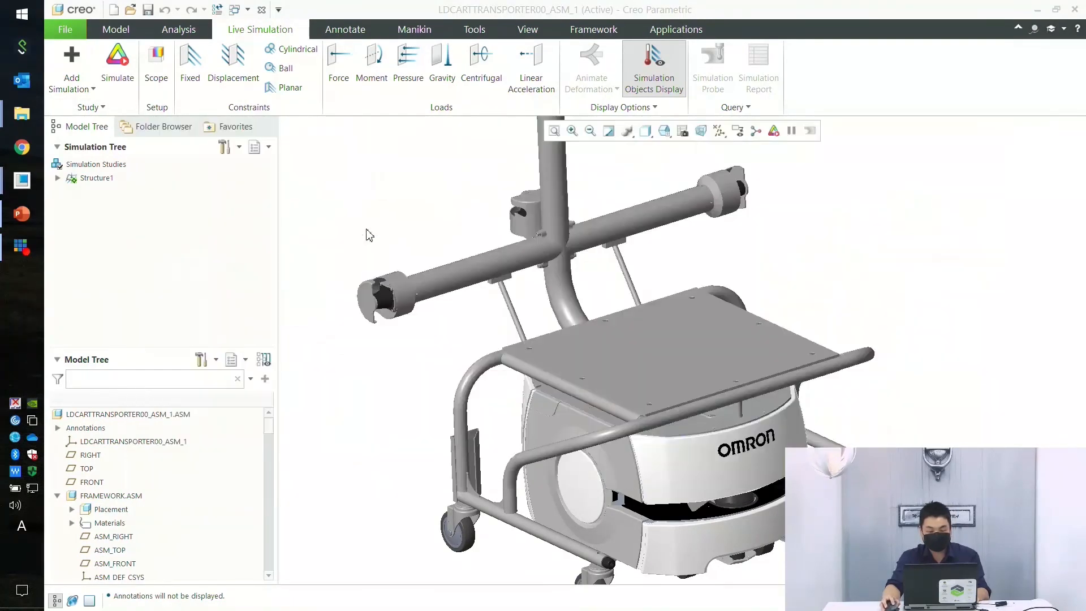
pyautogui.click(111, 497)
pyautogui.click(120, 442)
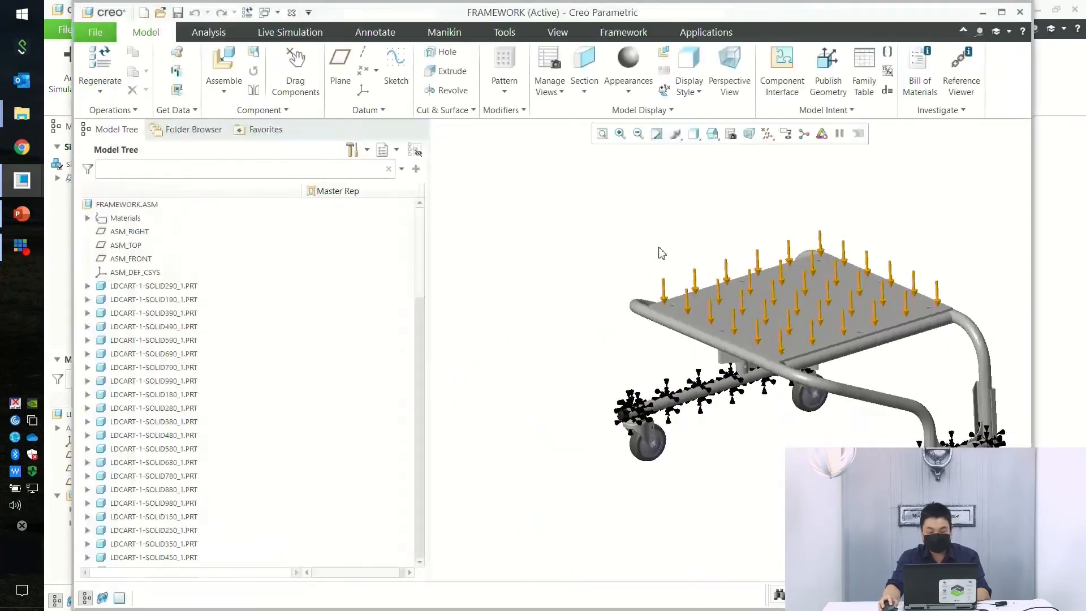
pyautogui.keyDown('shift'); pyautogui.moveTo(708, 311); pyautogui.dragTo(522, 308, button='middle'); pyautogui.keyUp('shift')
pyautogui.click(417, 151)
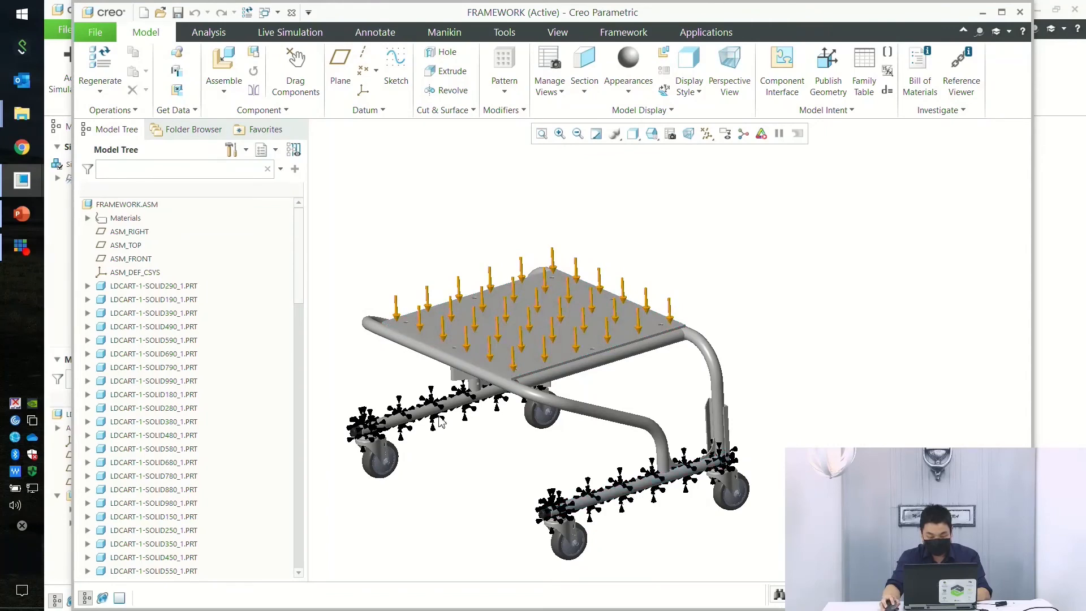
pyautogui.keyDown('shift'); pyautogui.moveTo(478, 237); pyautogui.dragTo(510, 237, button='middle'); pyautogui.keyUp('shift')
# - Run the framework's Structure1 live simulation and inspect the Von Mises stress in Pa around a caster leg
pyautogui.click(148, 74)
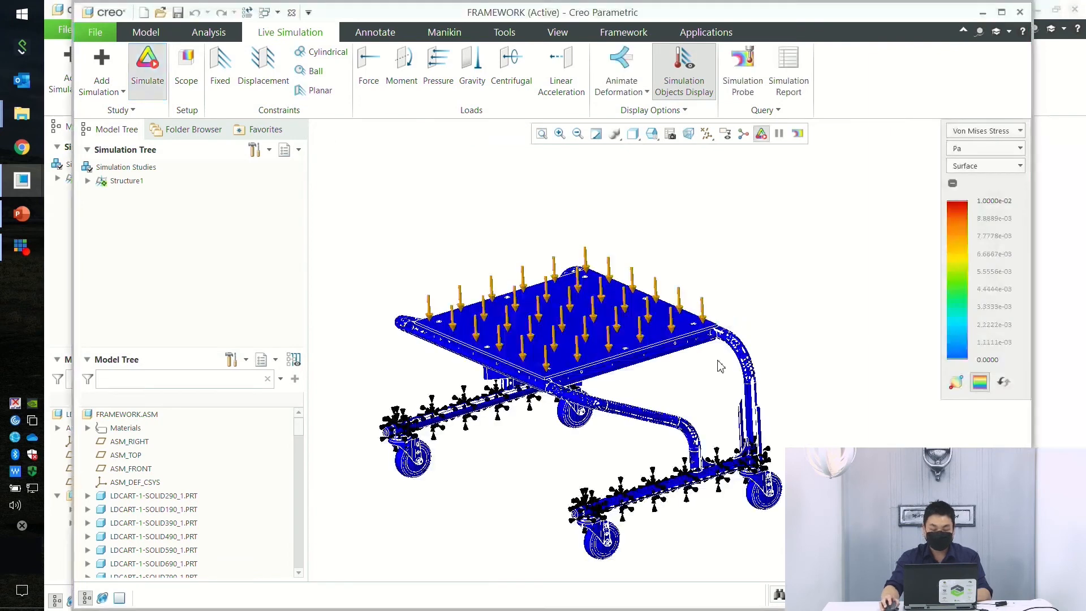
pyautogui.scroll(-2, 696, 395)
pyautogui.scroll(1, 696, 394)
pyautogui.scroll(-5, 699, 399)
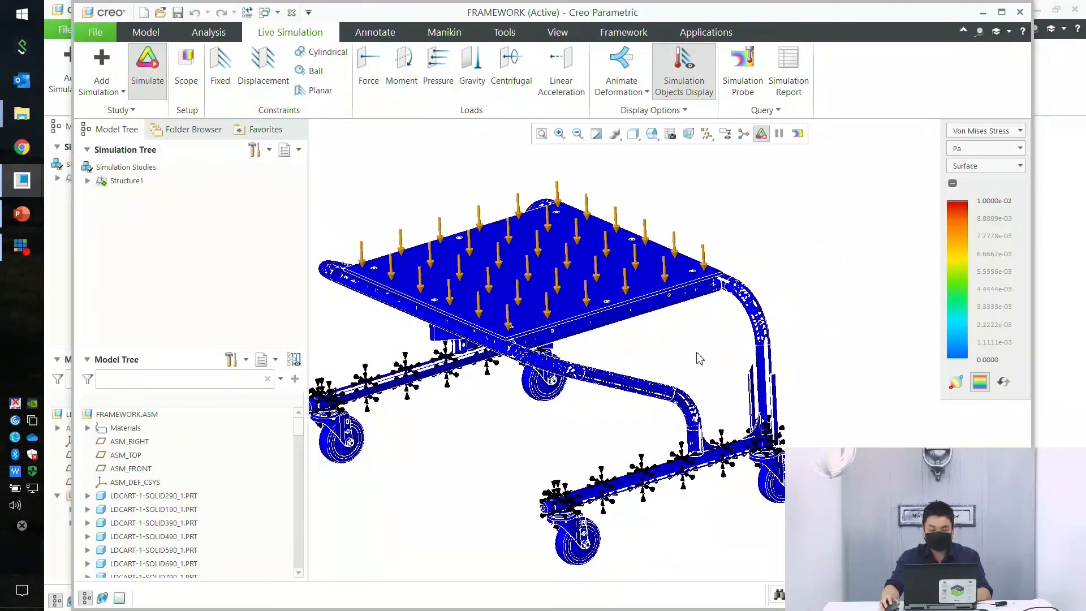
pyautogui.scroll(4, 786, 430)
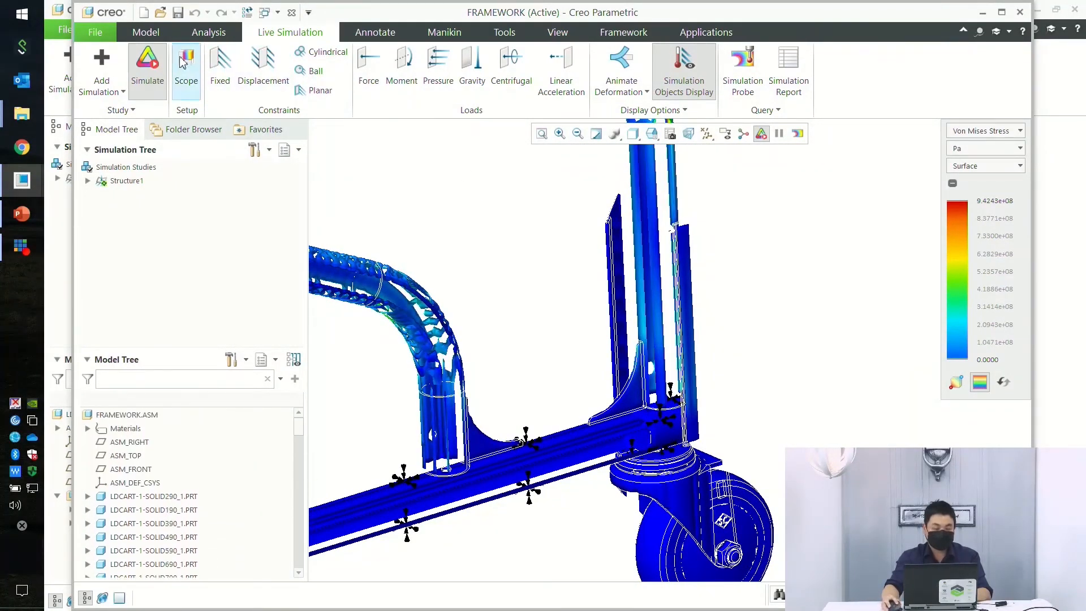
# - Stop the framework's live simulation and close the FRAMEWORK window to return to the cart assembly
pyautogui.click(147, 65)
pyautogui.moveTo(708, 286); pyautogui.dragTo(727, 354, button='middle')
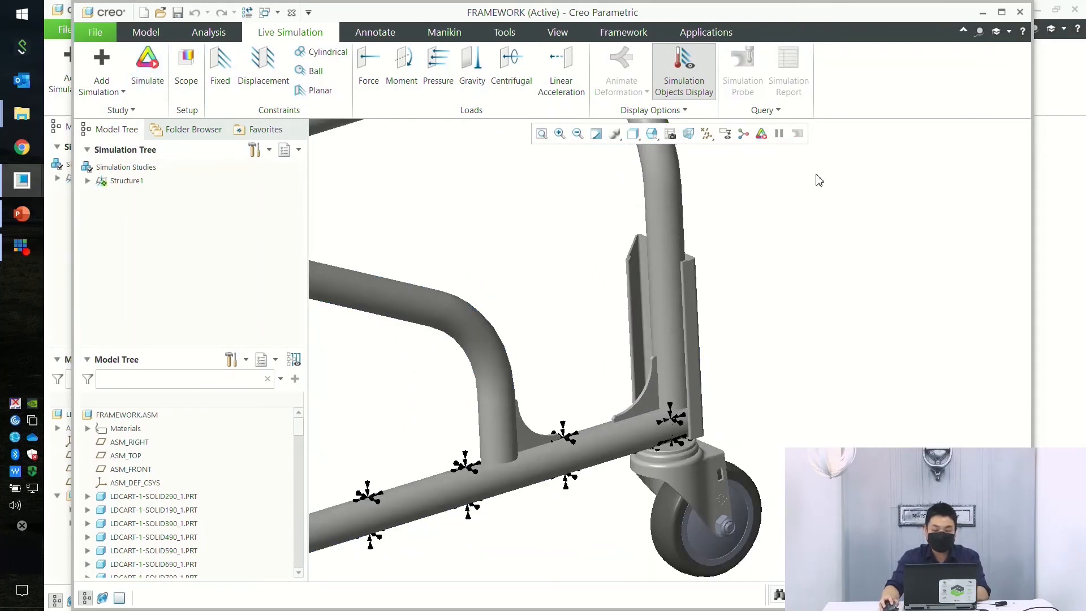
pyautogui.click(1019, 12)
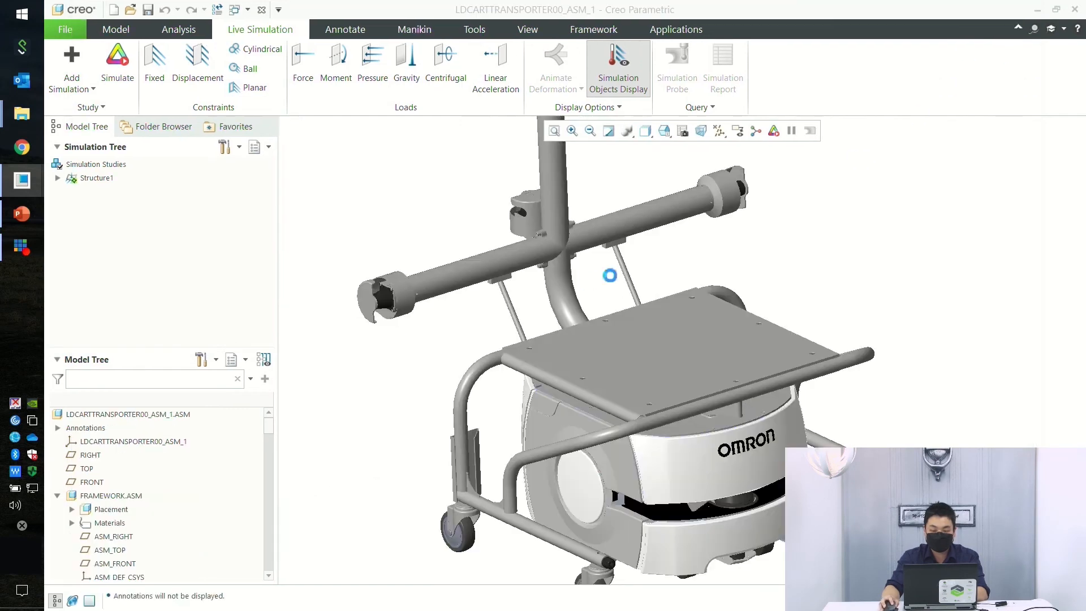